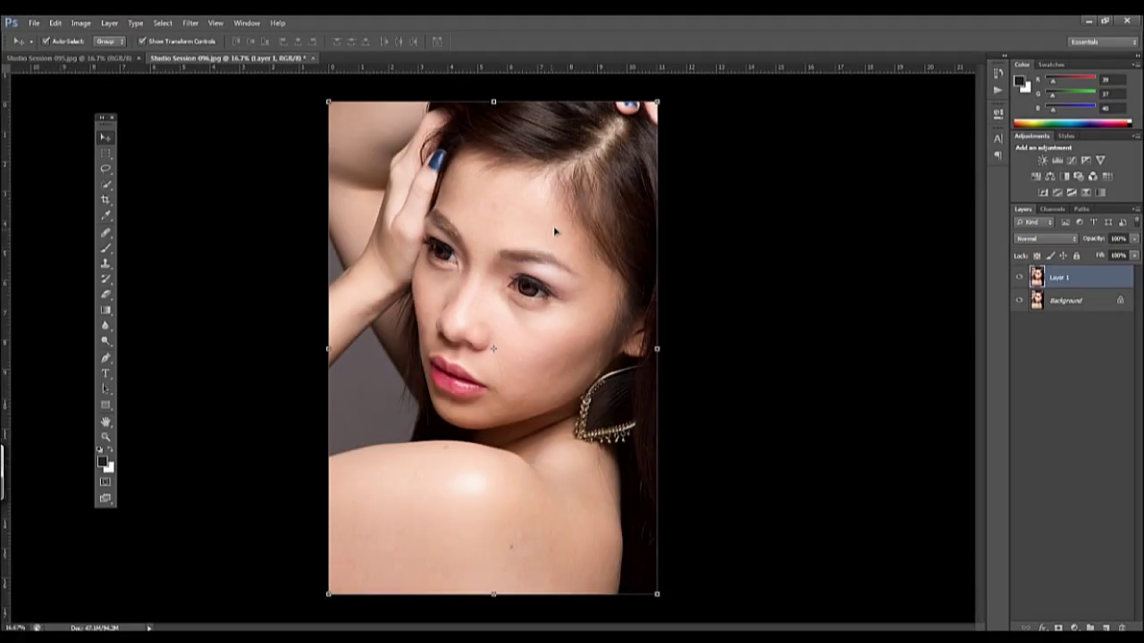
# Zoom in on the forehead and select the Spot Healing Brush
pyautogui.press('z')
pyautogui.click(503, 164)
pyautogui.press('v')
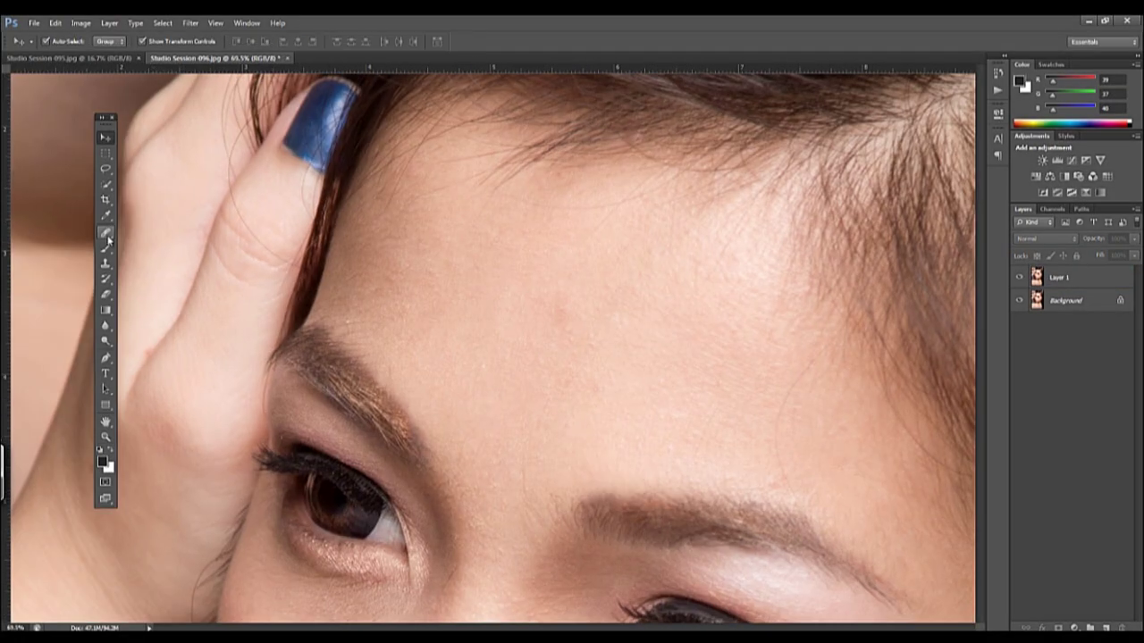
pyautogui.rightClick(106, 234)
pyautogui.click(143, 234)
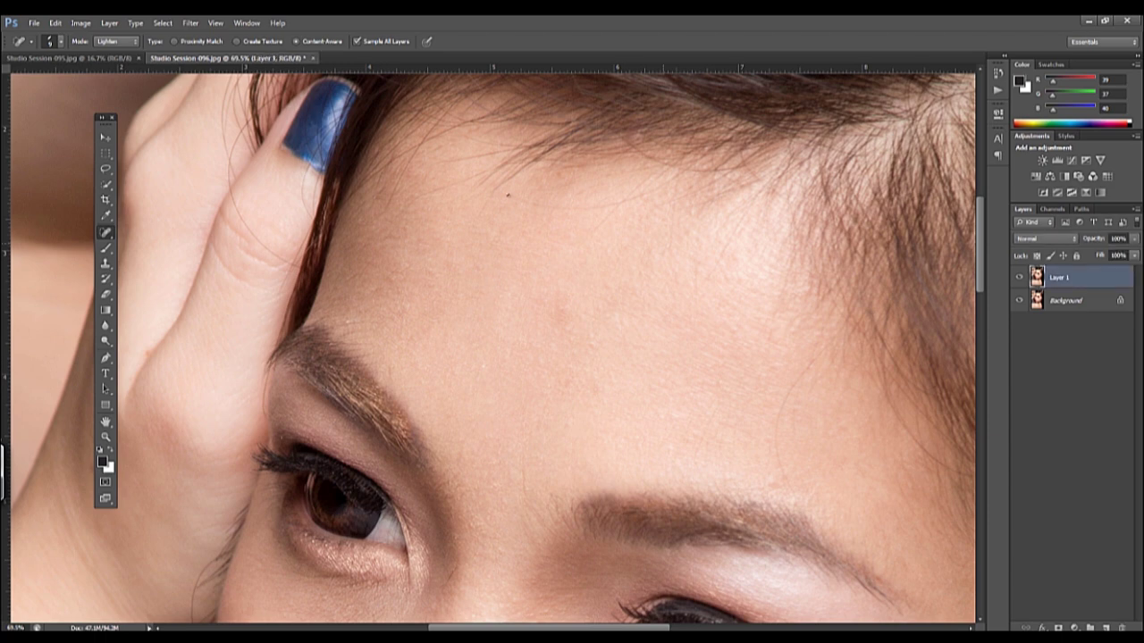
# Heal two forehead blemishes and adjust the healing brush angle
pyautogui.moveTo(406, 207); pyautogui.dragTo(449, 183)
pyautogui.moveTo(386, 188); pyautogui.dragTo(461, 157)
pyautogui.scroll(-1, 453, 189)
pyautogui.rightClick(452, 189)
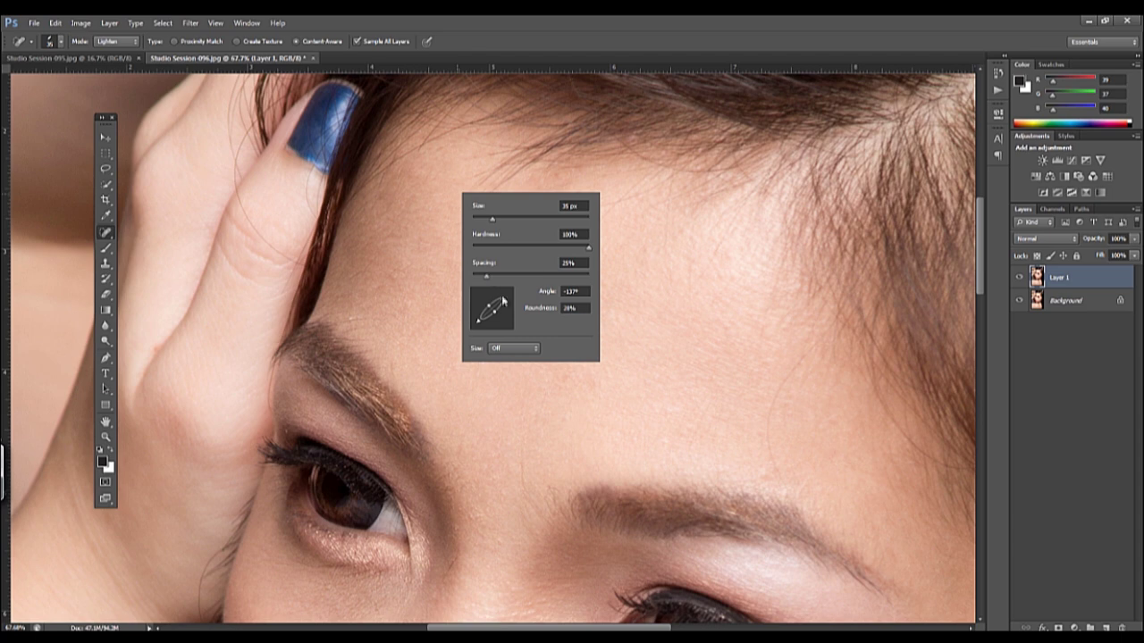
pyautogui.moveTo(503, 302); pyautogui.dragTo(501, 298)
pyautogui.press('Return')
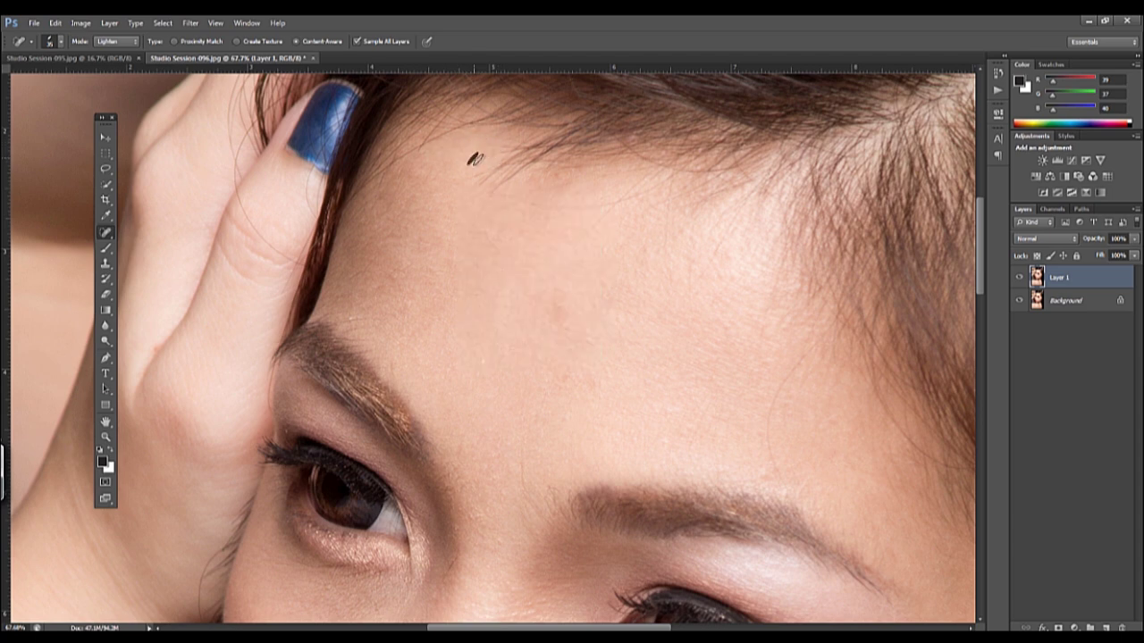
# Heal the small blemishes across the forehead
pyautogui.moveTo(497, 192)
pyautogui.mouseDown()
pyautogui.moveTo(554, 205)
pyautogui.moveTo(566, 183)
pyautogui.moveTo(619, 199)
pyautogui.moveTo(597, 202)
pyautogui.moveTo(630, 190)
pyautogui.moveTo(620, 200)
pyautogui.moveTo(571, 188)
pyautogui.mouseUp()
pyautogui.moveTo(670, 206); pyautogui.dragTo(653, 196)
pyautogui.moveTo(715, 177)
pyautogui.mouseDown()
pyautogui.moveTo(683, 193)
pyautogui.moveTo(686, 204)
pyautogui.moveTo(739, 211)
pyautogui.moveTo(713, 277)
pyautogui.mouseUp()
pyautogui.moveTo(827, 334); pyautogui.dragTo(795, 360)
pyautogui.click(790, 372)
# Heal the marks near the brow and the stray hair by the temple
pyautogui.click(763, 432)
pyautogui.moveTo(768, 477); pyautogui.dragTo(754, 462)
pyautogui.moveTo(782, 366); pyautogui.dragTo(742, 382)
pyautogui.moveTo(780, 467); pyautogui.dragTo(726, 315)
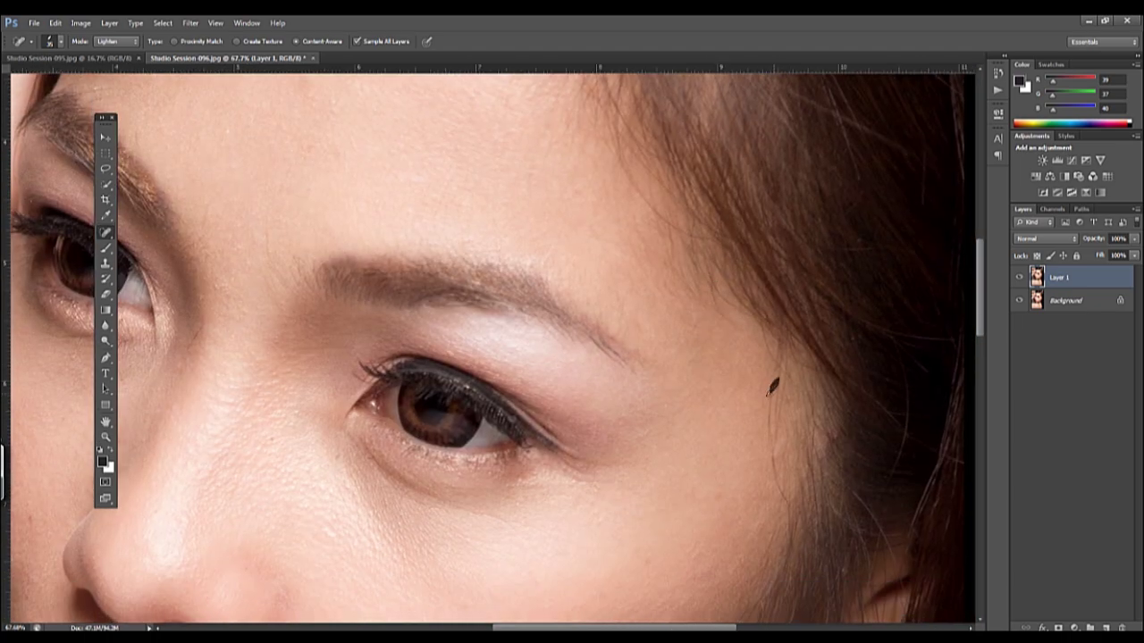
pyautogui.moveTo(775, 463); pyautogui.dragTo(779, 404)
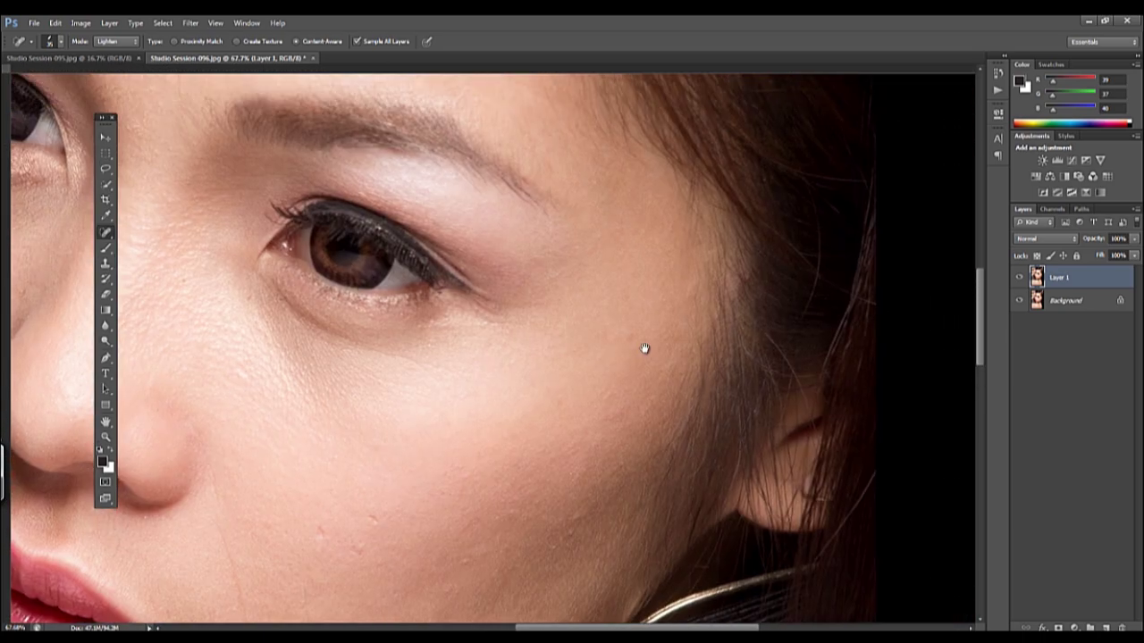
pyautogui.moveTo(776, 415)
pyautogui.mouseDown()
pyautogui.moveTo(608, 310)
pyautogui.moveTo(721, 259)
pyautogui.mouseUp()
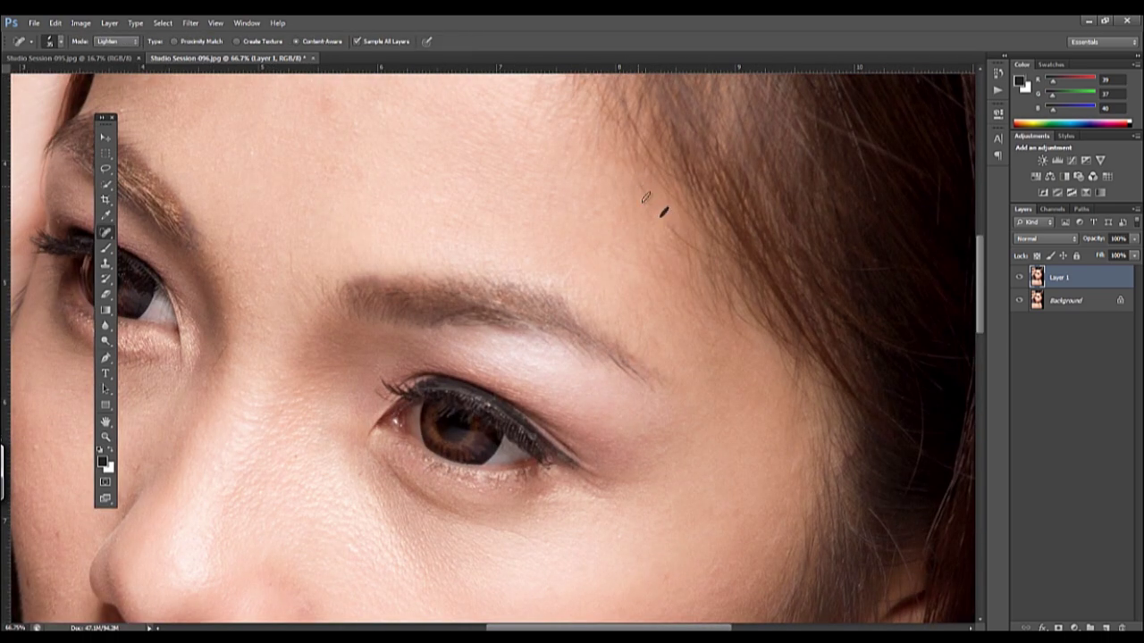
pyautogui.moveTo(702, 252); pyautogui.dragTo(669, 212)
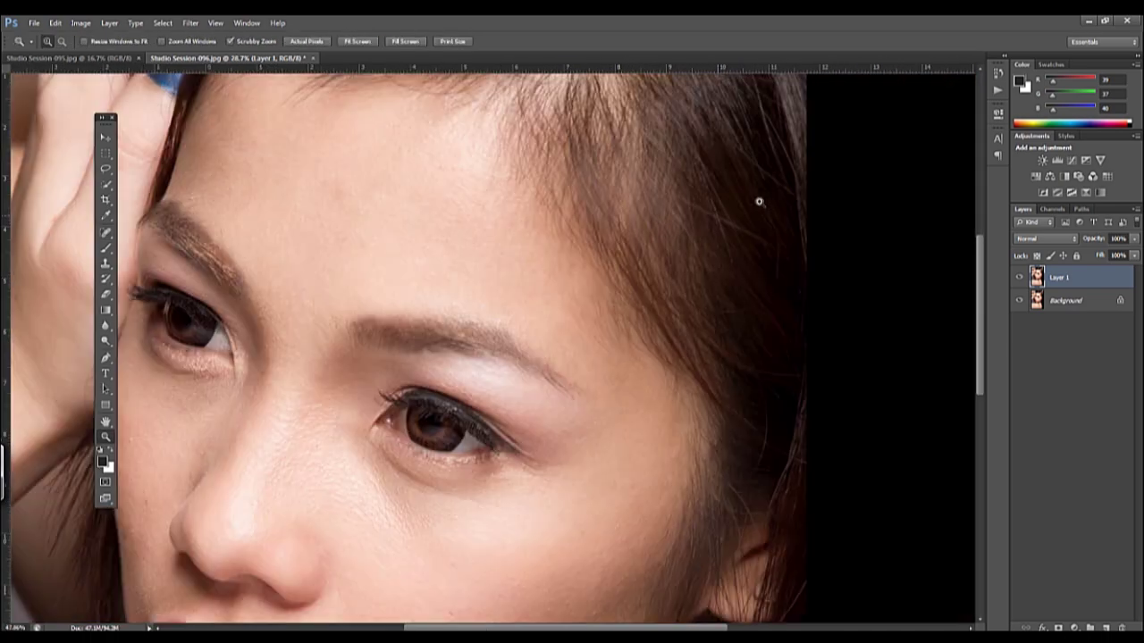
# Resize the healing brush and remove stray hairs along the hair edge
pyautogui.moveTo(777, 248)
pyautogui.mouseDown()
pyautogui.moveTo(735, 255)
pyautogui.moveTo(710, 209)
pyautogui.mouseUp()
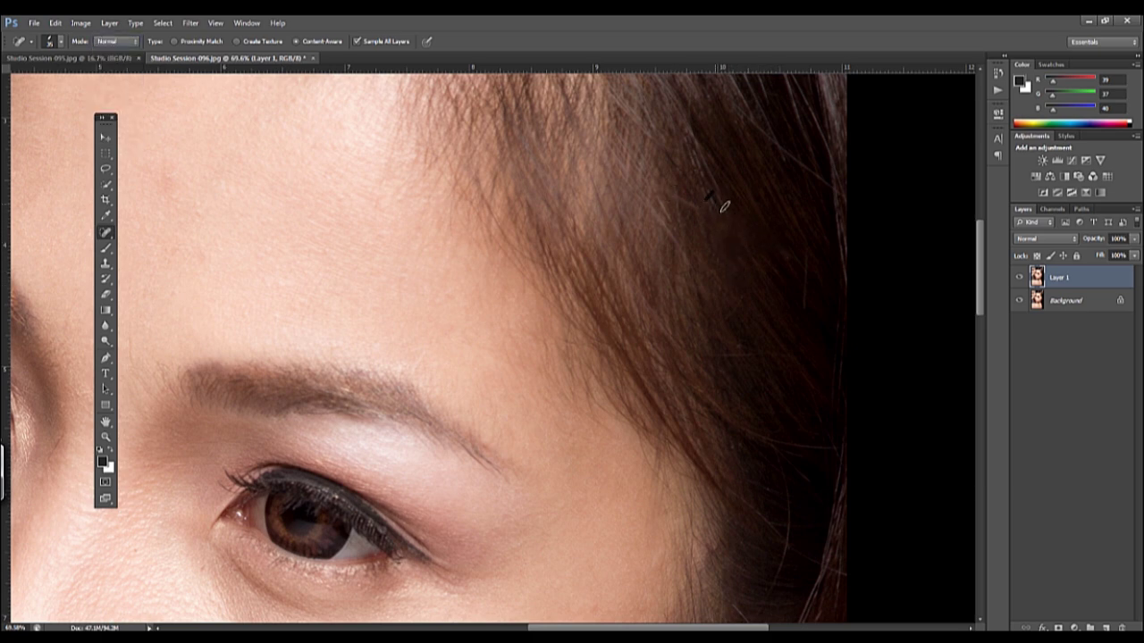
pyautogui.moveTo(791, 299); pyautogui.dragTo(679, 334)
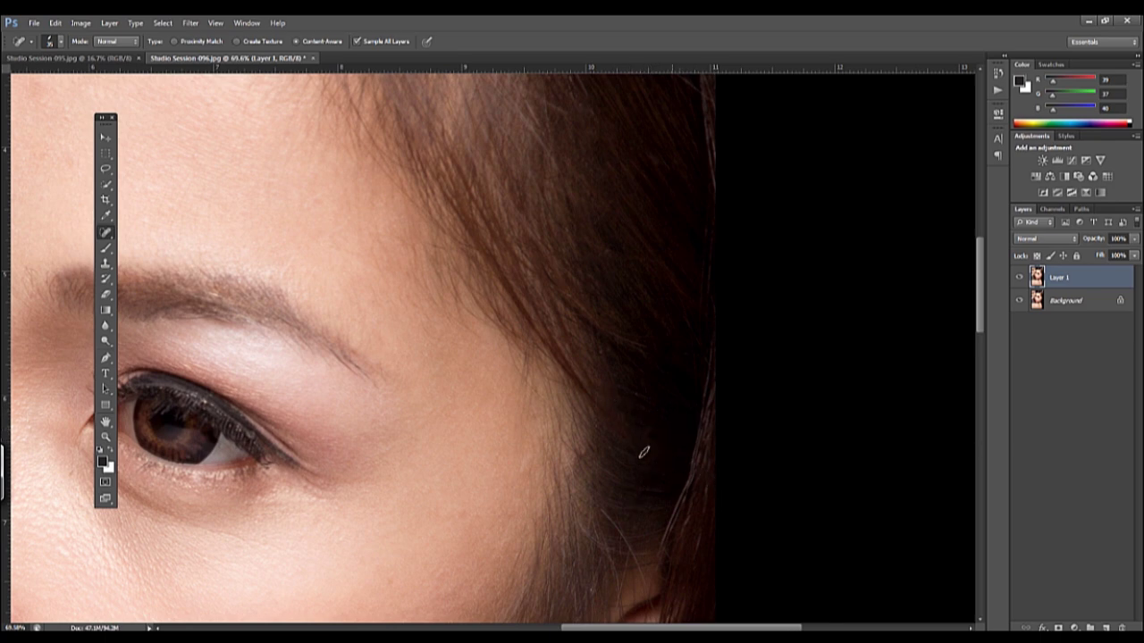
pyautogui.moveTo(615, 393); pyautogui.dragTo(581, 414)
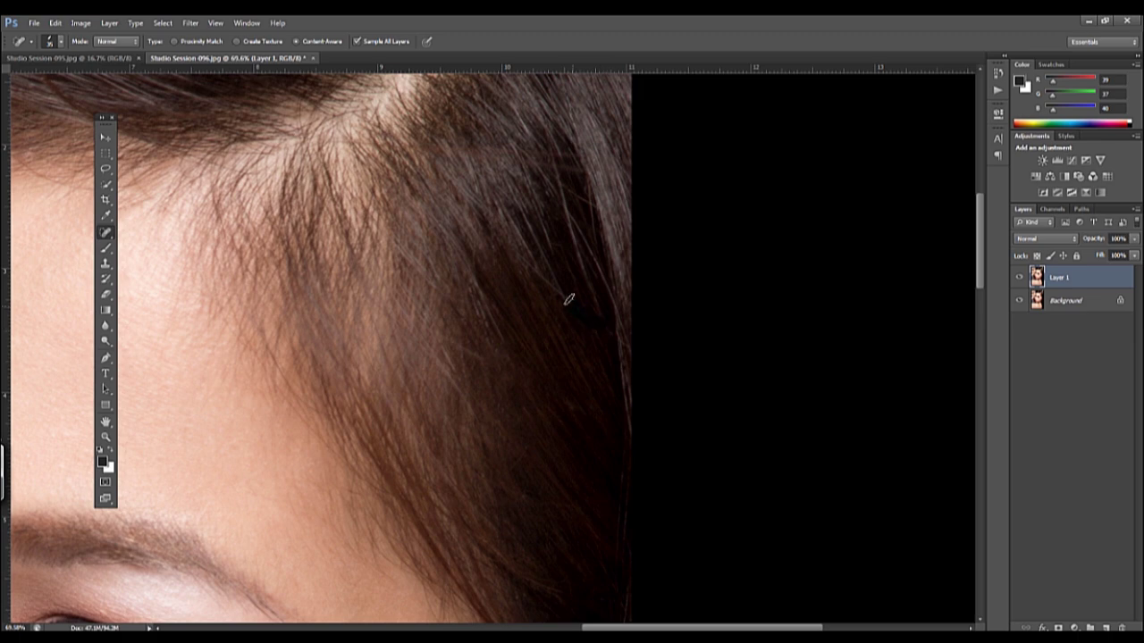
pyautogui.rightClick(526, 326)
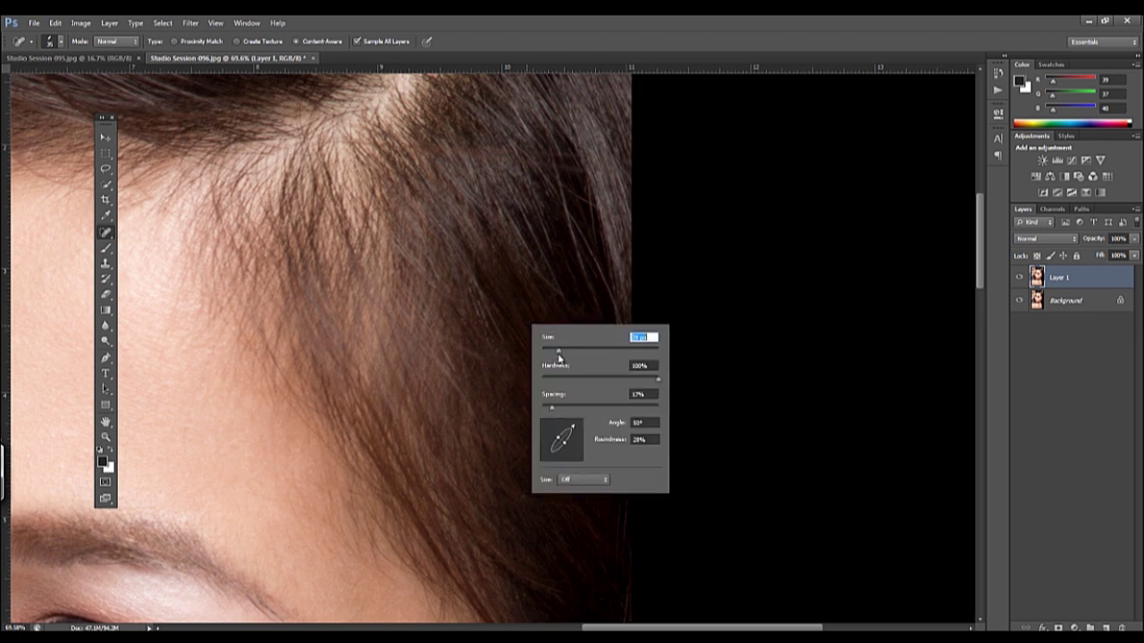
pyautogui.press('Return')
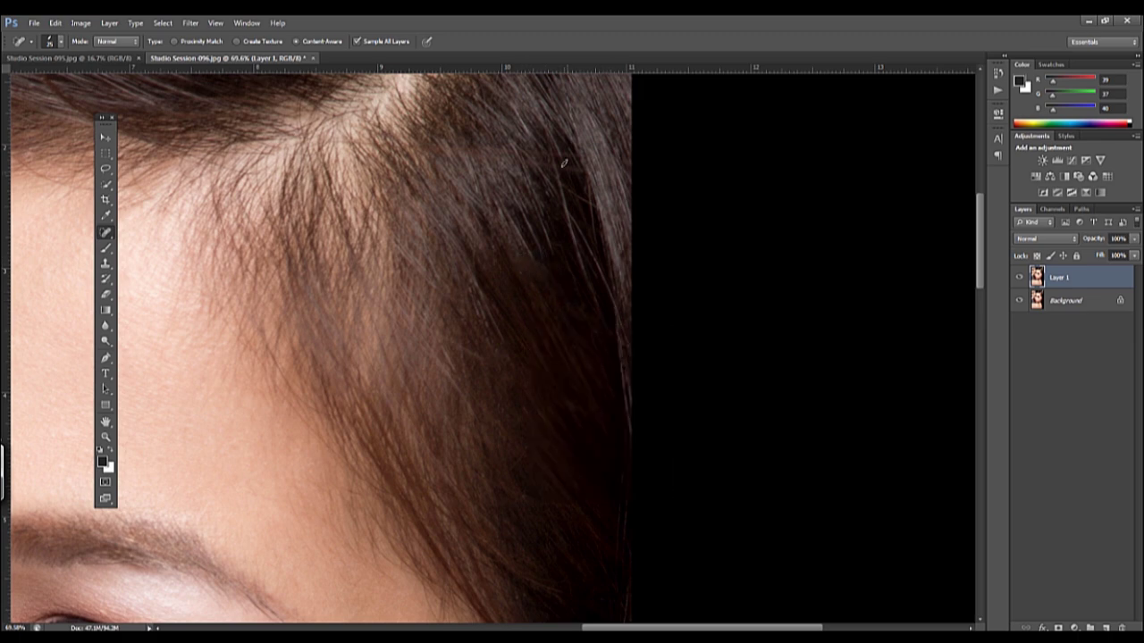
pyautogui.moveTo(554, 152); pyautogui.dragTo(521, 153)
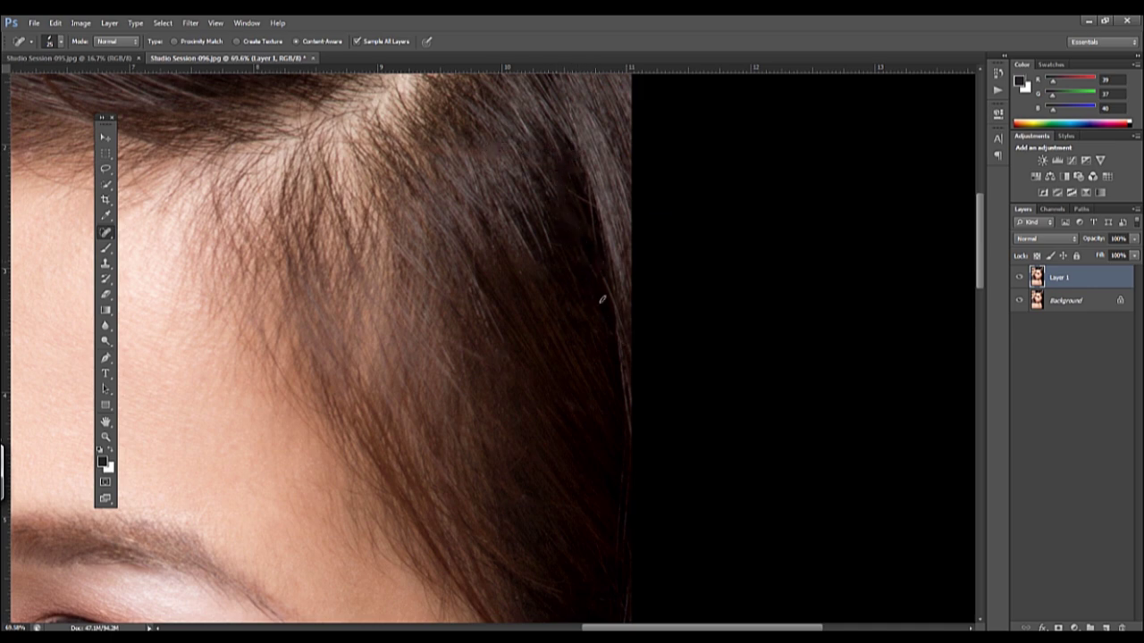
# Remove the stray hair near the parting
pyautogui.hscroll(1, 554, 411)
pyautogui.scroll(1, 500, 268)
pyautogui.moveTo(562, 202); pyautogui.dragTo(513, 199)
# Remove the stray hairs near and over the fingertip
pyautogui.scroll(1, 512, 201)
pyautogui.hscroll(1, 510, 214)
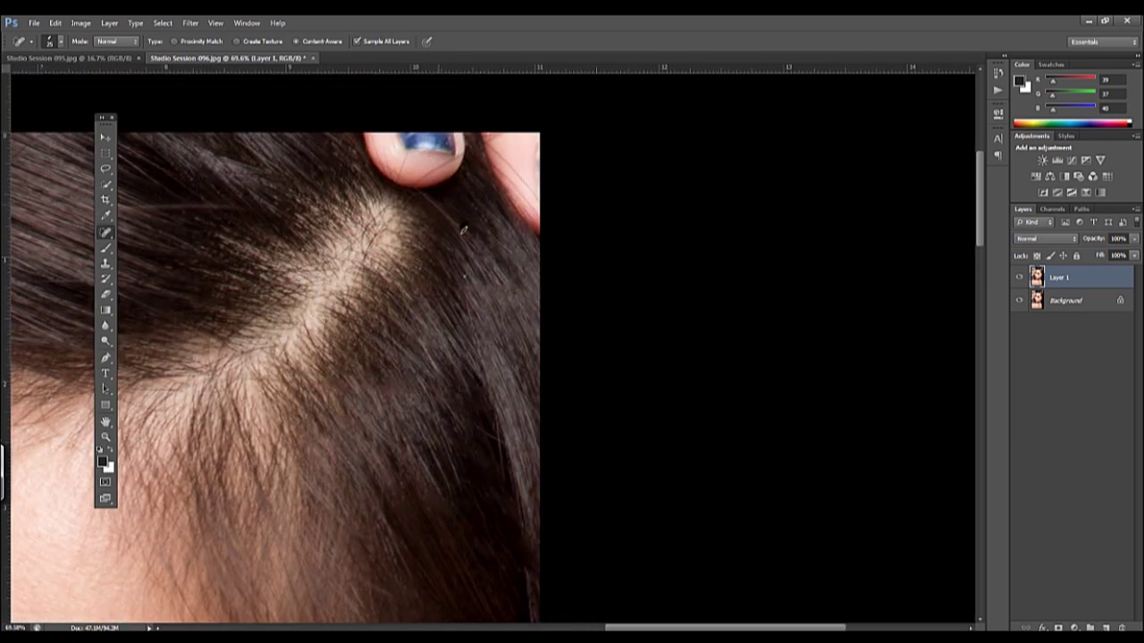
pyautogui.moveTo(411, 159); pyautogui.dragTo(410, 181)
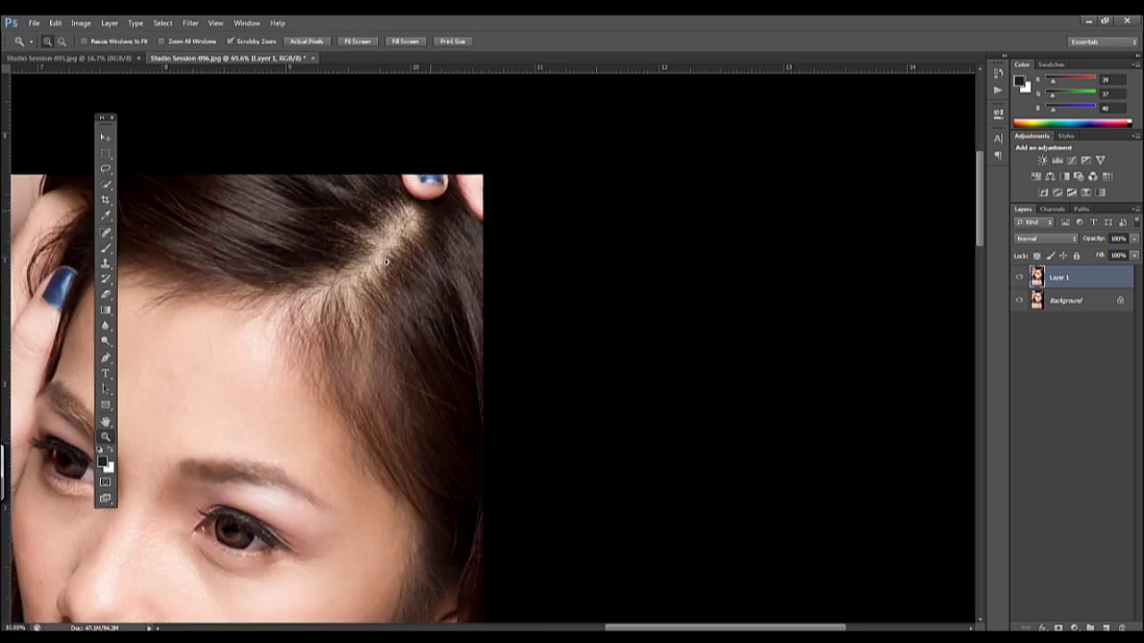
pyautogui.scroll(2, 377, 146)
pyautogui.moveTo(429, 187); pyautogui.dragTo(444, 204)
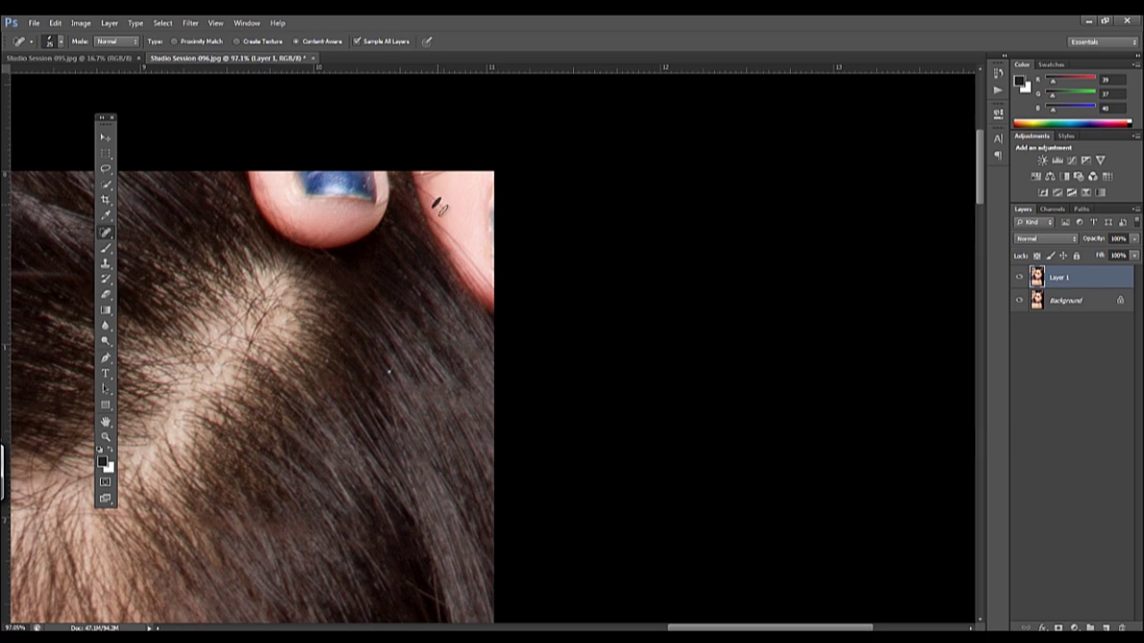
pyautogui.moveTo(450, 288); pyautogui.dragTo(409, 360)
pyautogui.scroll(-3, 408, 360)
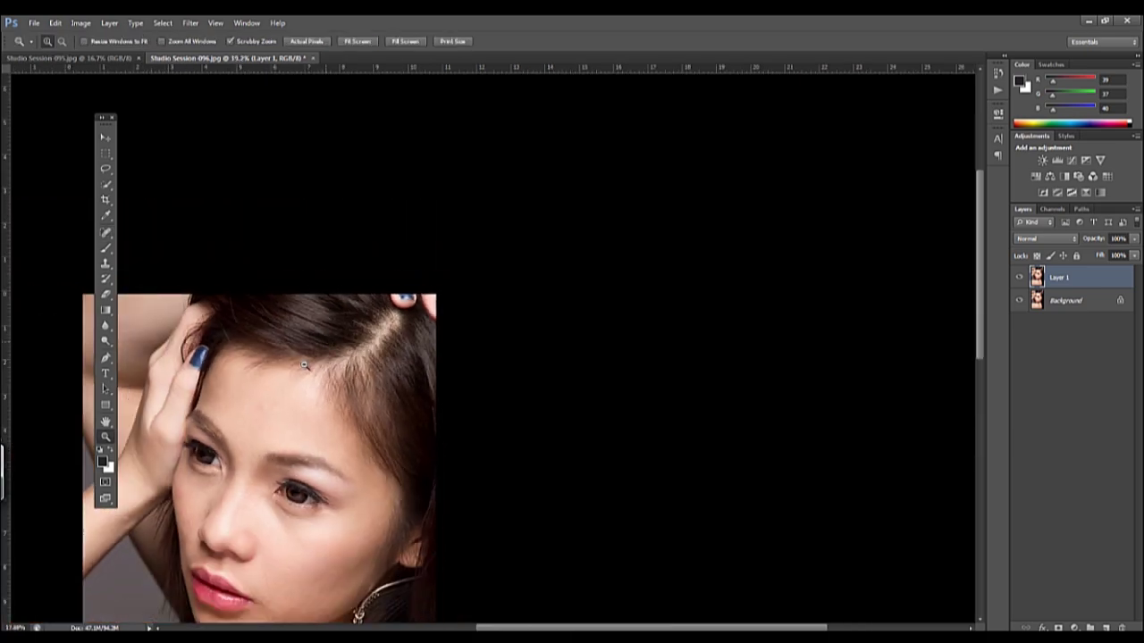
# Heal the stray hair lines below the earring and small marks on the shoulder and neck
pyautogui.scroll(3, 541, 428)
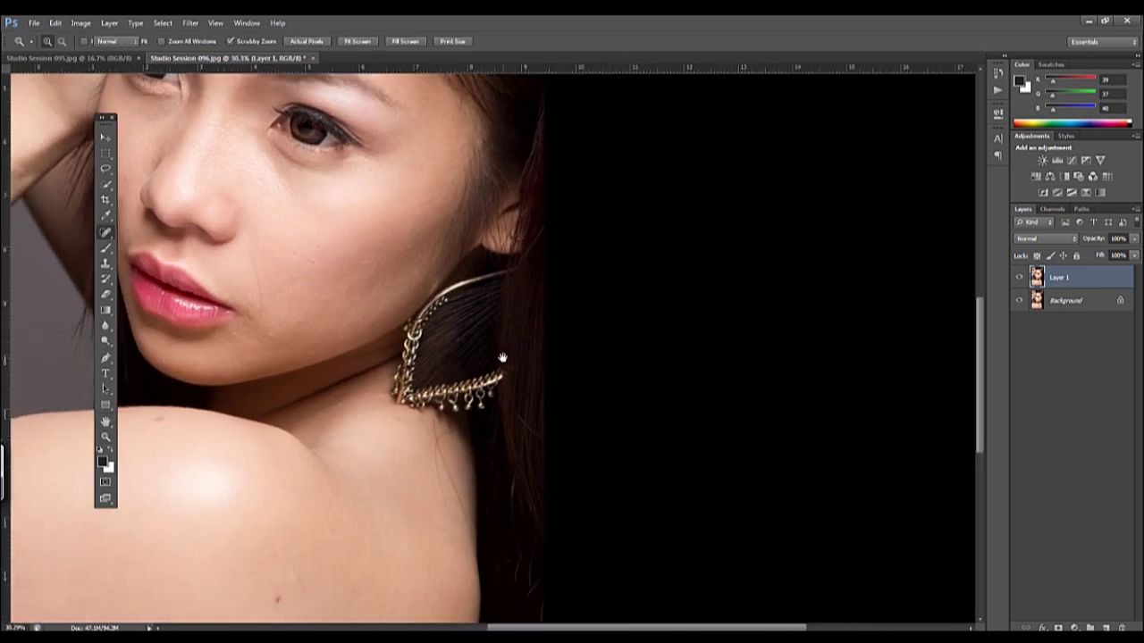
pyautogui.press('j')
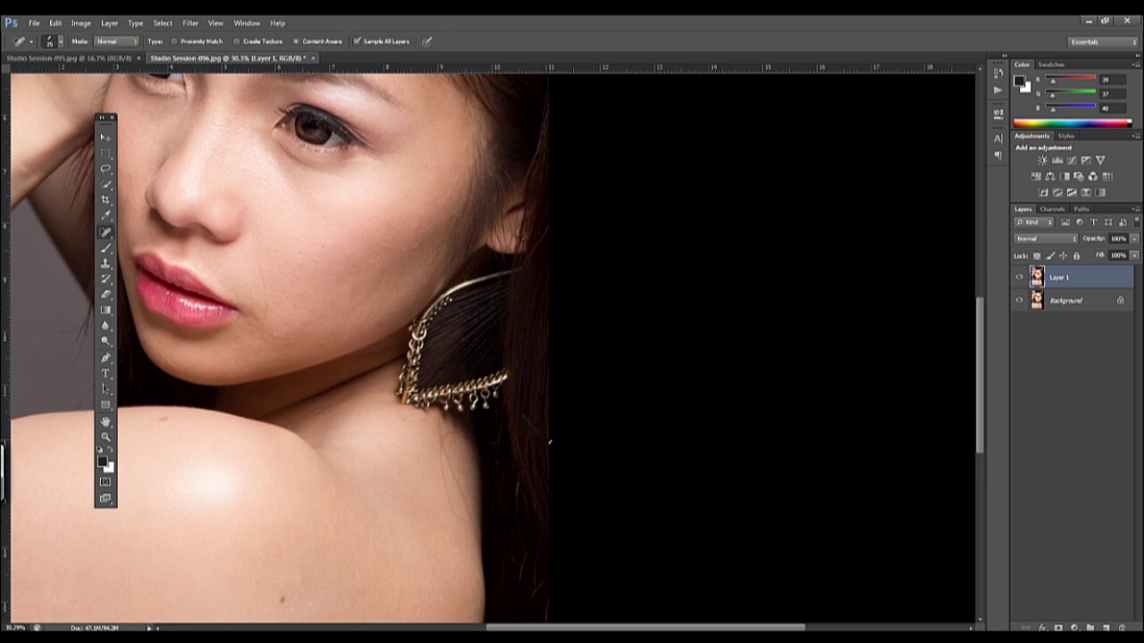
pyautogui.scroll(-3, 527, 420)
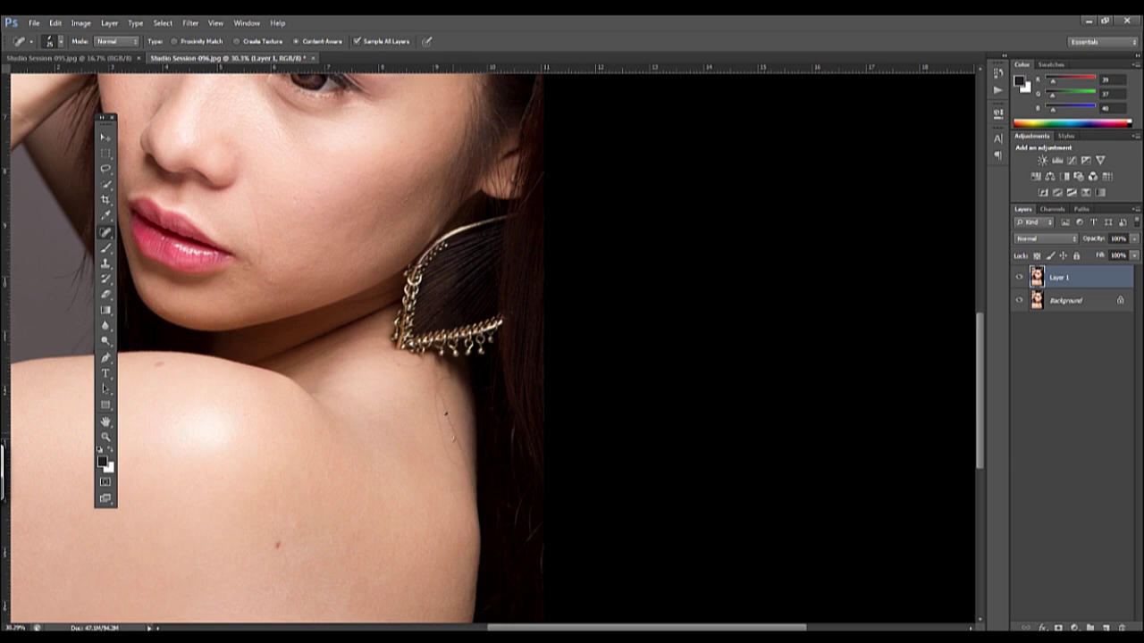
pyautogui.moveTo(454, 459); pyautogui.dragTo(434, 394)
pyautogui.scroll(5, 460, 398)
pyautogui.click(411, 385)
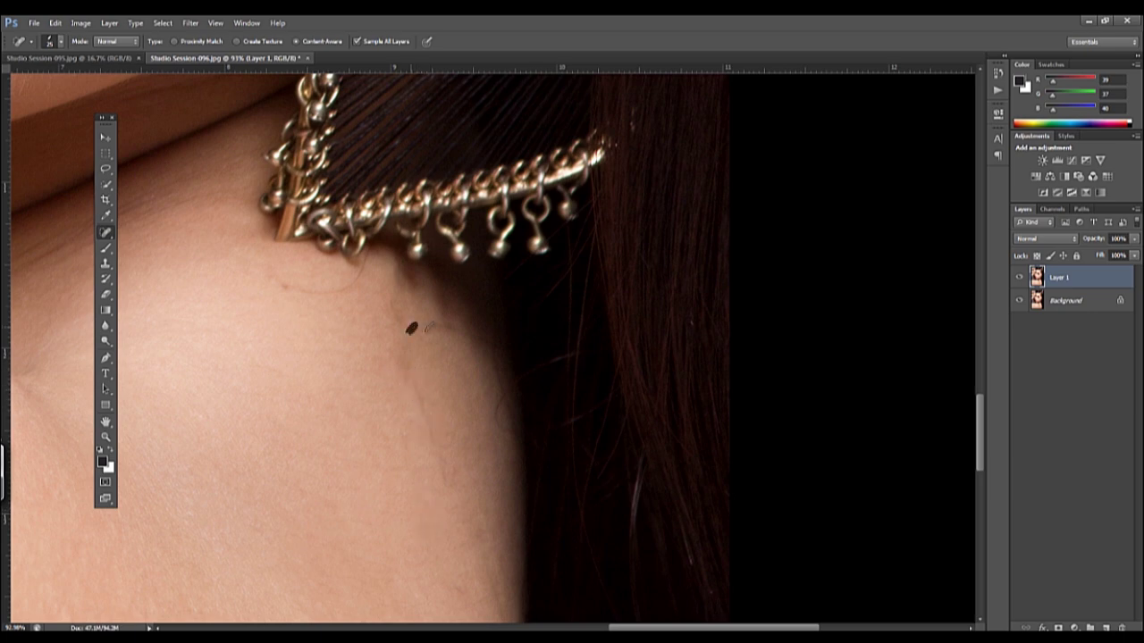
pyautogui.moveTo(368, 258); pyautogui.dragTo(320, 297)
pyautogui.click(410, 397)
pyautogui.moveTo(424, 409); pyautogui.dragTo(370, 474)
# Try the Patch Tool on small neck areas, then return to the Spot Healing Brush
pyautogui.rightClick(106, 232)
pyautogui.click(178, 253)
pyautogui.moveTo(417, 393); pyautogui.dragTo(391, 406)
pyautogui.click(409, 422)
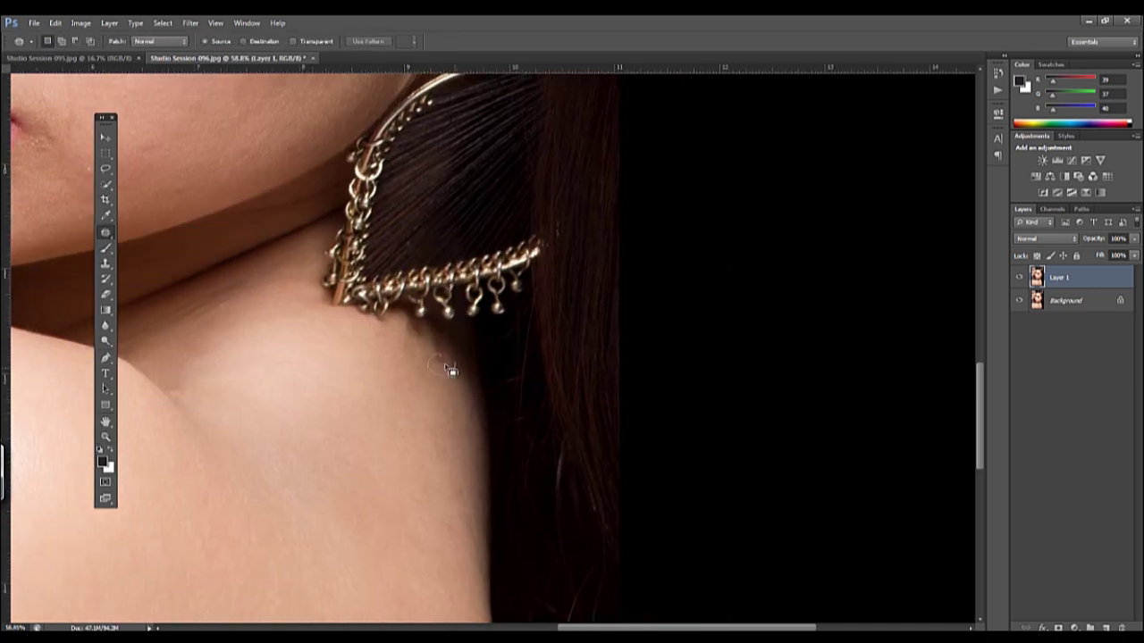
pyautogui.moveTo(447, 441); pyautogui.dragTo(436, 443)
pyautogui.moveTo(449, 500); pyautogui.dragTo(164, 220)
pyautogui.hotkey('shift', 'j')
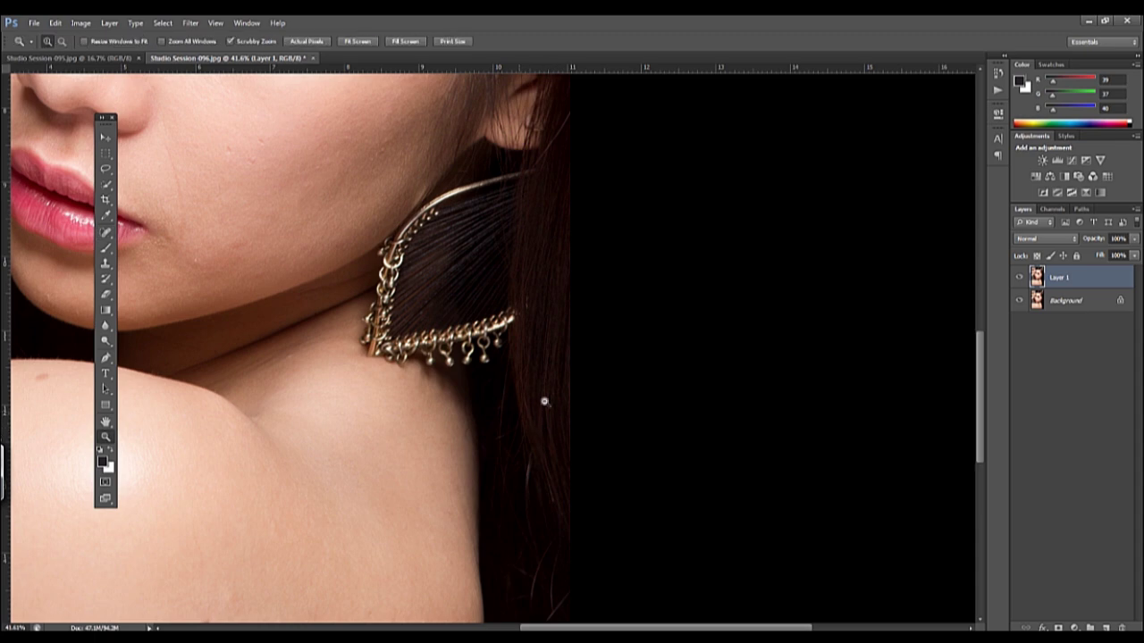
# Remove the light stray hair beside the neck
pyautogui.scroll(3, 543, 402)
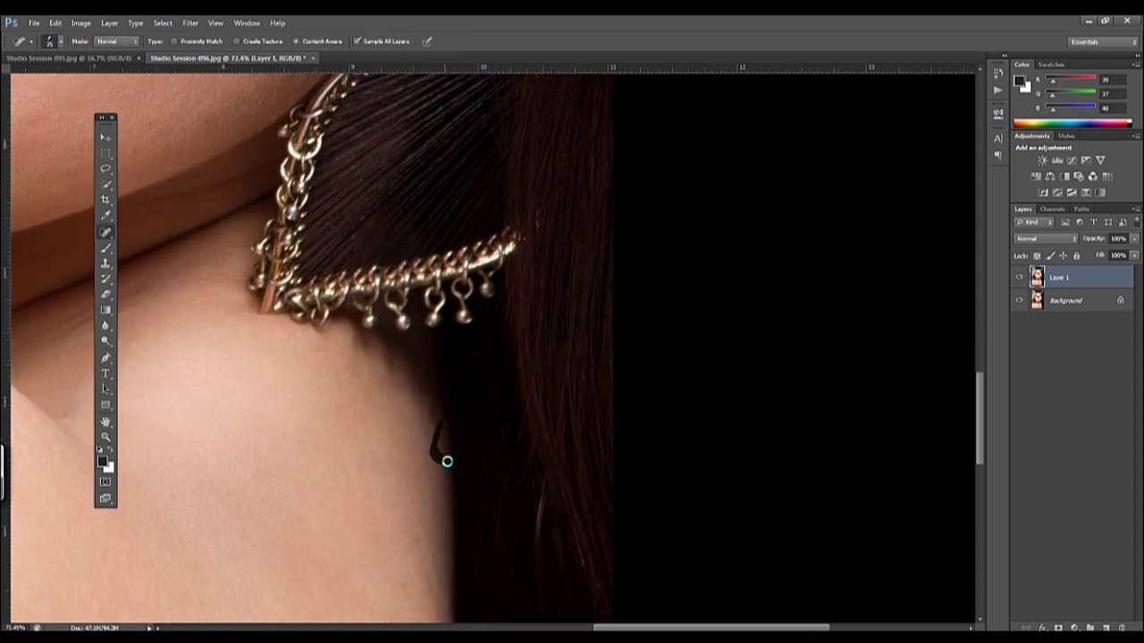
pyautogui.moveTo(512, 493); pyautogui.dragTo(468, 497)
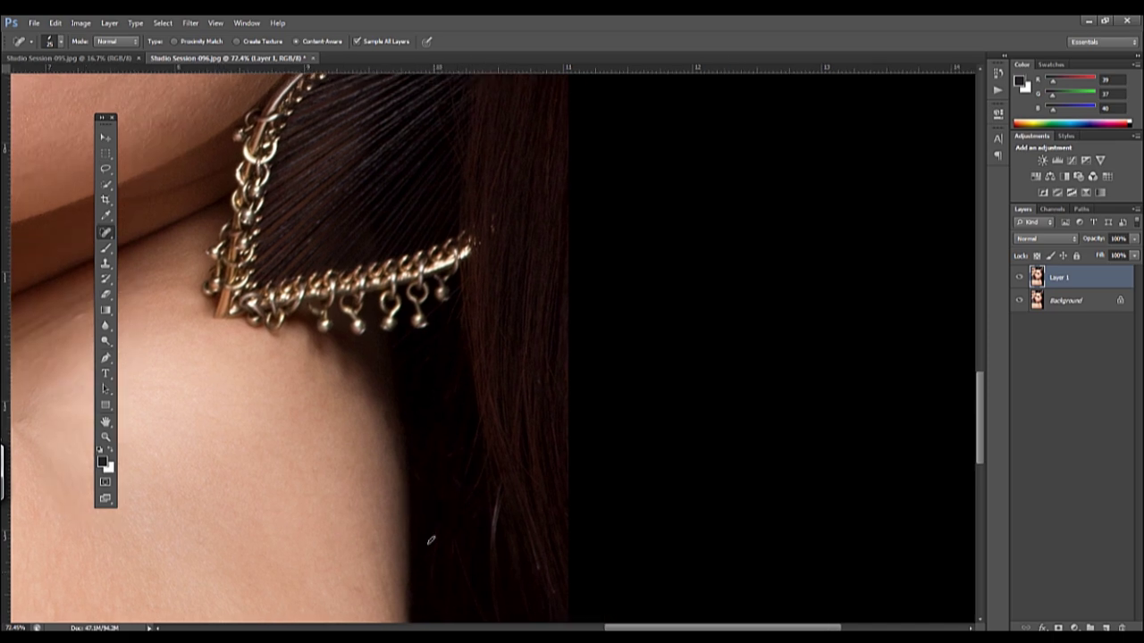
pyautogui.moveTo(492, 524); pyautogui.dragTo(494, 543)
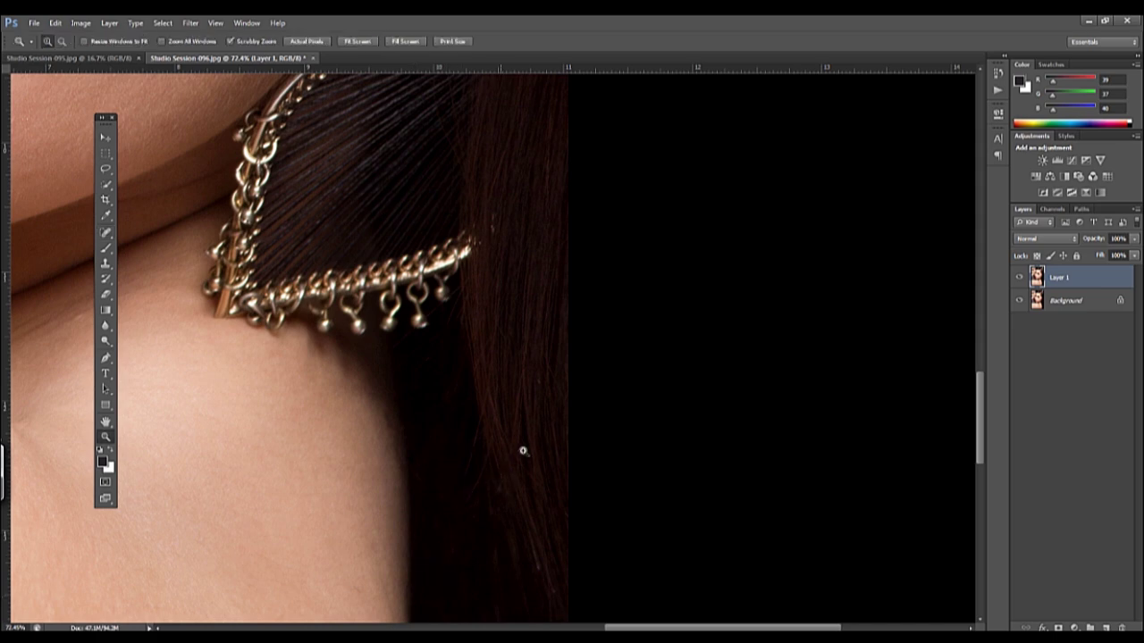
pyautogui.moveTo(520, 452); pyautogui.dragTo(503, 408)
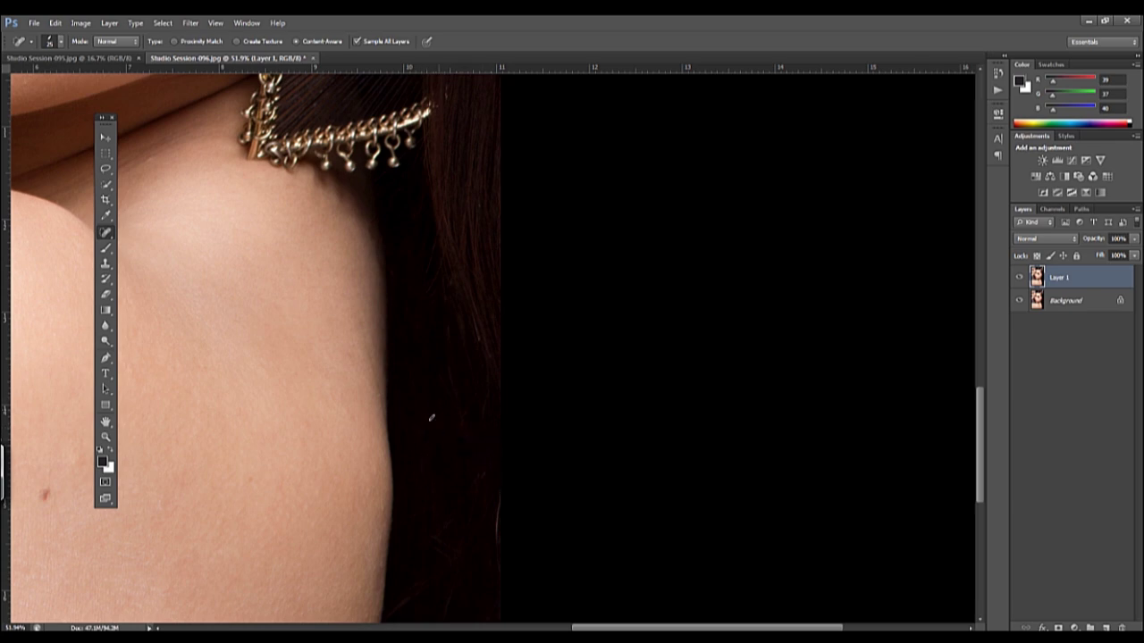
pyautogui.rightClick(437, 395)
pyautogui.press('Escape')
pyautogui.scroll(-2, 447, 432)
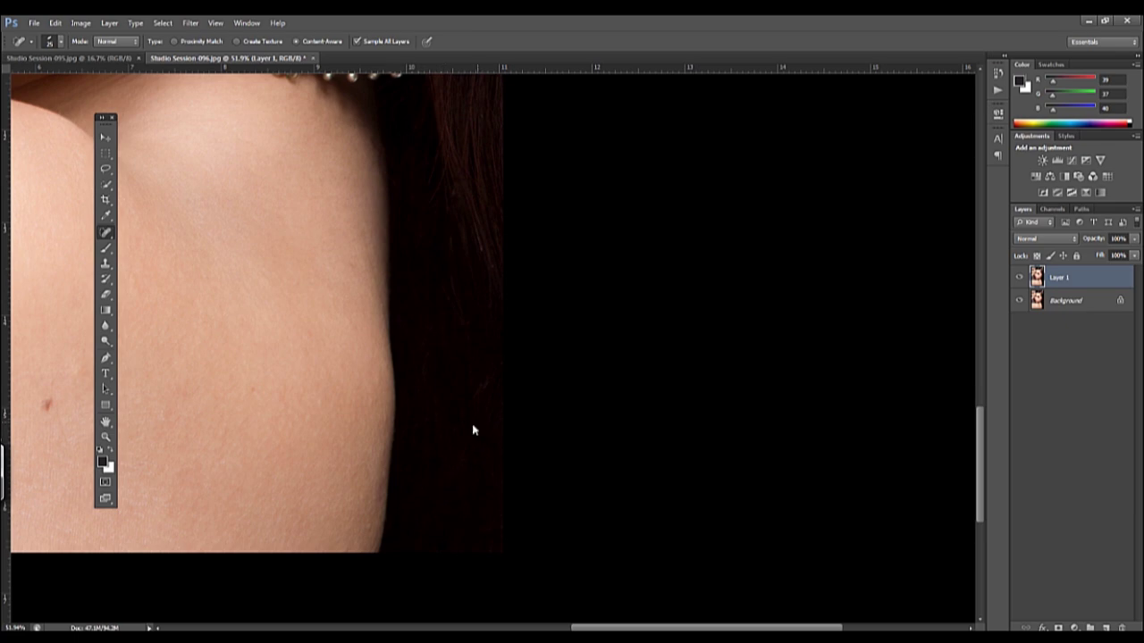
# Zoom in on the ear and heal the stray hair to its right
pyautogui.press('z')
pyautogui.moveTo(408, 357); pyautogui.dragTo(448, 309)
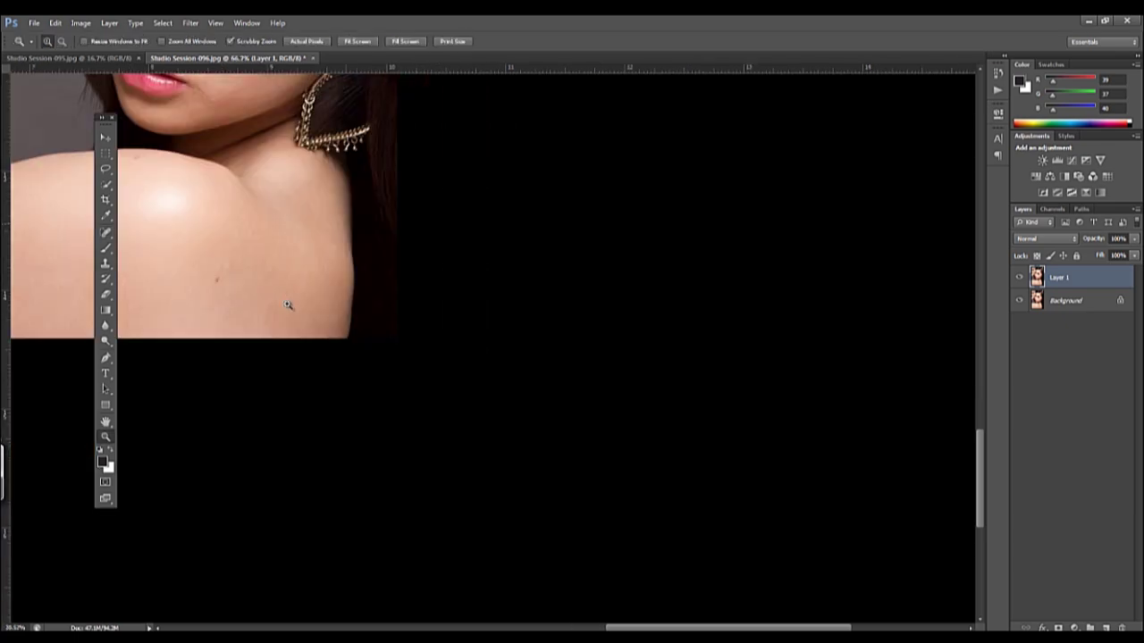
pyautogui.press('j')
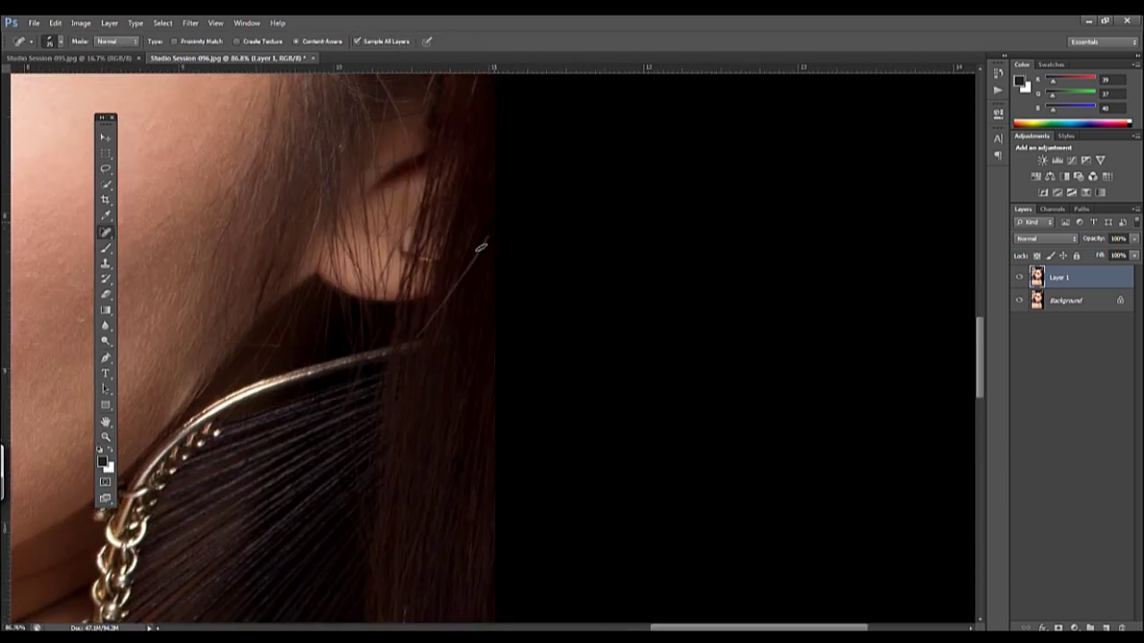
pyautogui.moveTo(491, 225); pyautogui.dragTo(416, 335)
# Fit the whole image in view and toggle the retouch layer to compare with the original
pyautogui.press('z')
pyautogui.press('j')
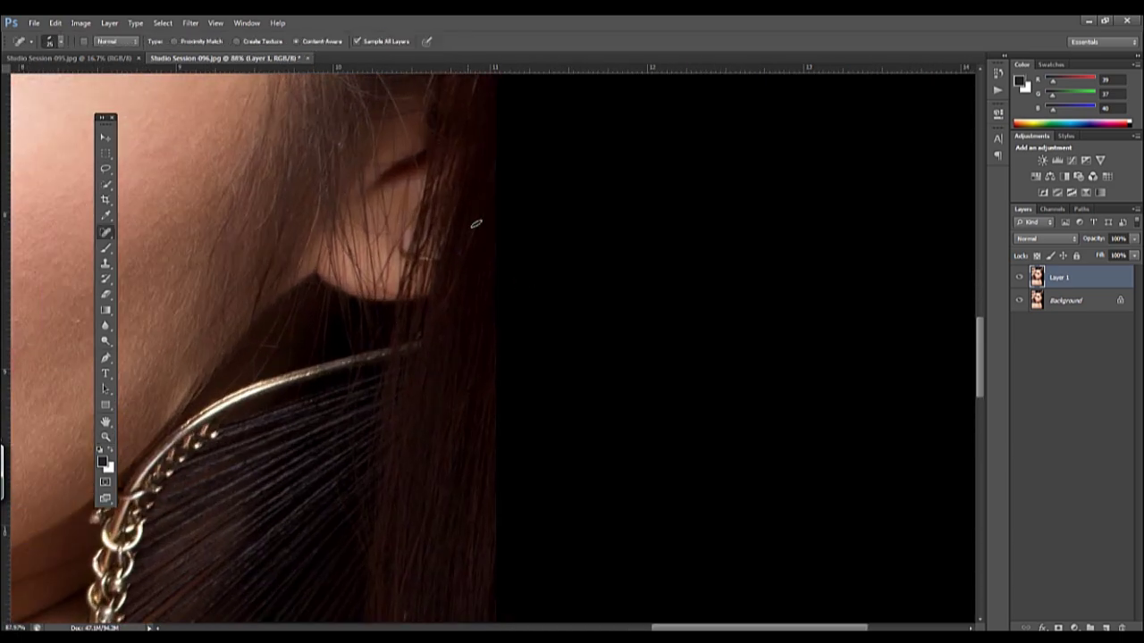
pyautogui.press('z')
pyautogui.hotkey('ctrl', '0')
pyautogui.press('j')
pyautogui.click(1019, 277)
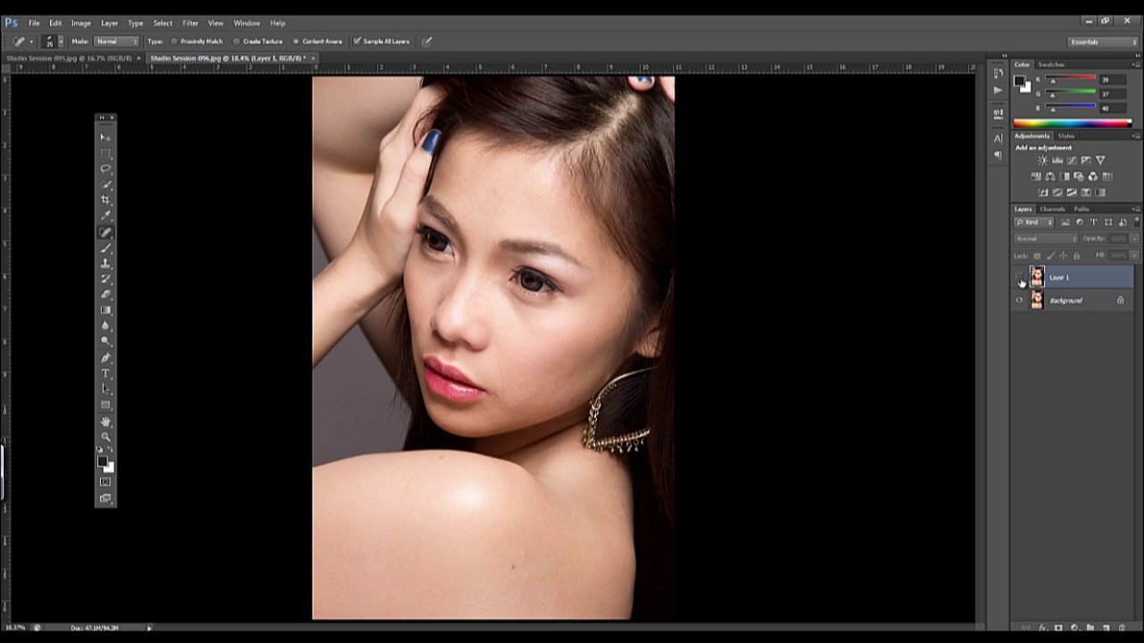
pyautogui.click(1020, 277)
# Heal away the stray hair near the parting
pyautogui.press('z')
pyautogui.moveTo(616, 478)
pyautogui.mouseDown()
pyautogui.moveTo(652, 478)
pyautogui.moveTo(658, 424)
pyautogui.mouseUp()
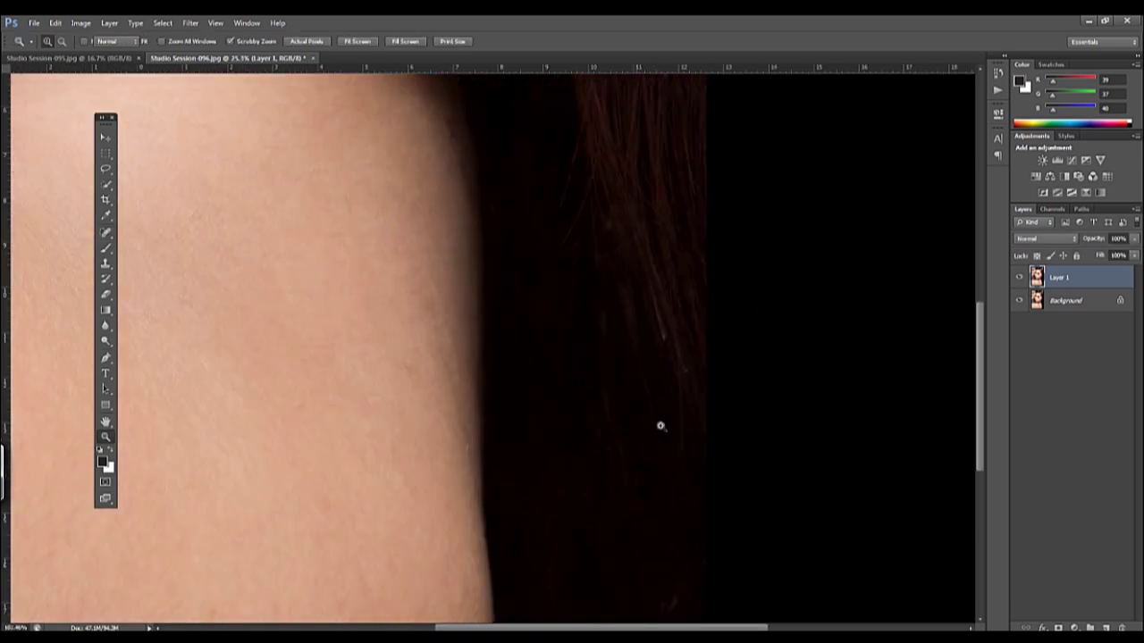
pyautogui.press('j')
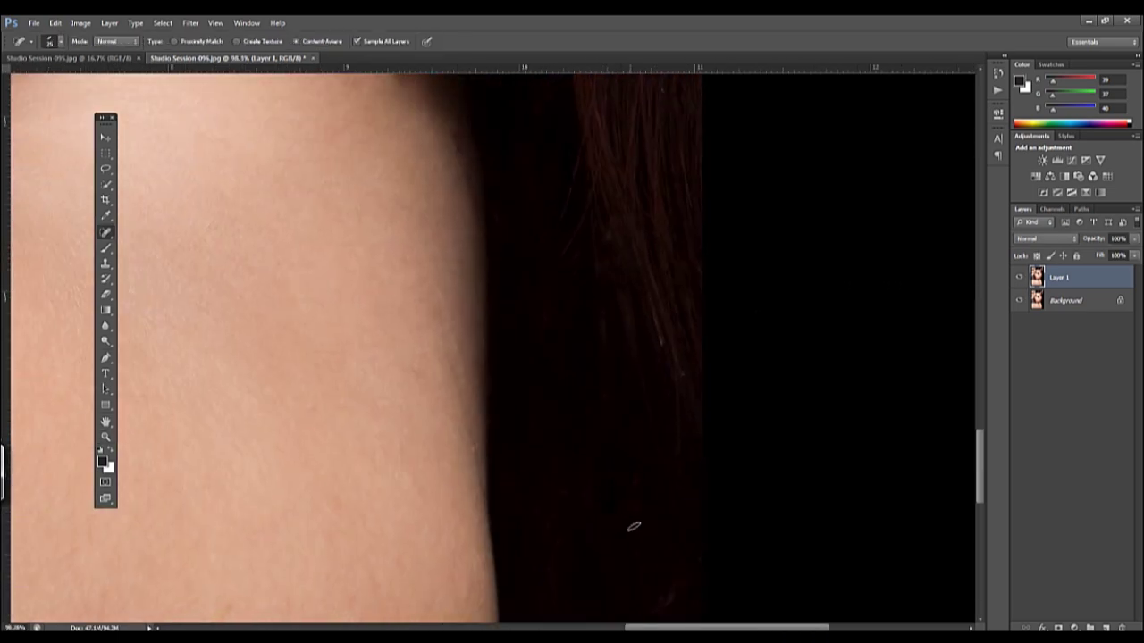
pyautogui.hscroll(2, 563, 309)
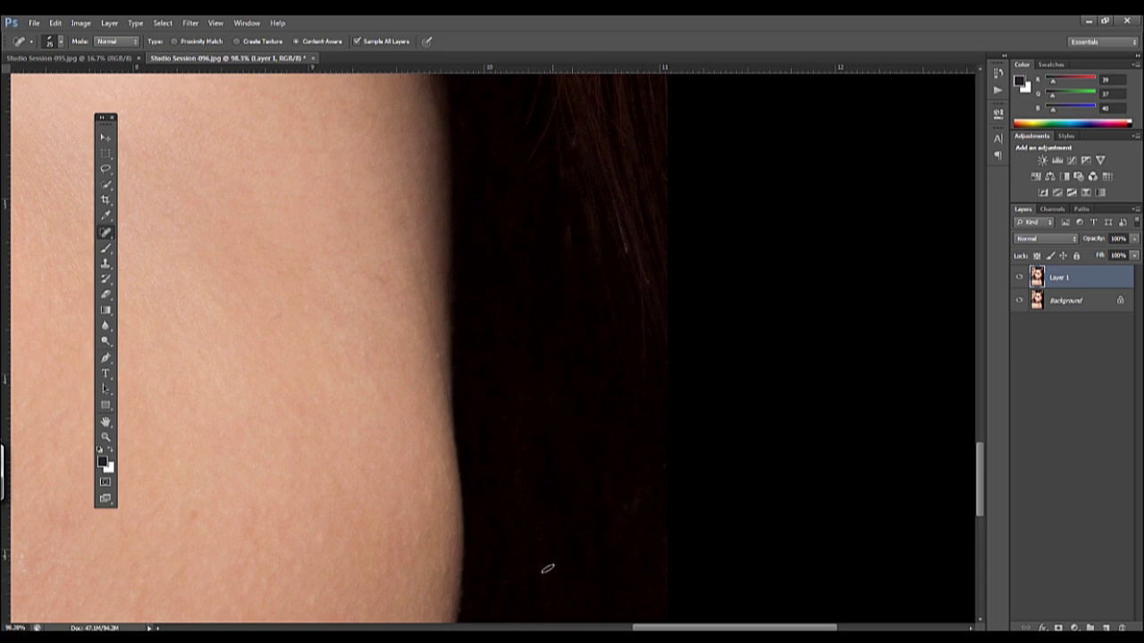
pyautogui.scroll(-5, 555, 413)
pyautogui.scroll(5, 526, 280)
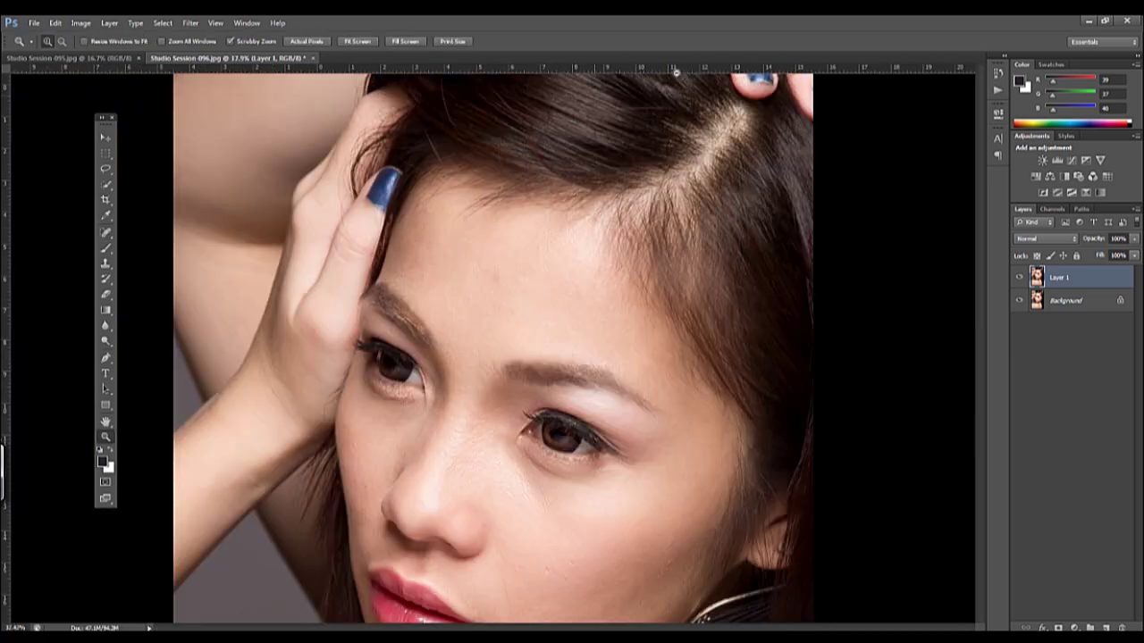
pyautogui.moveTo(469, 247); pyautogui.dragTo(388, 252)
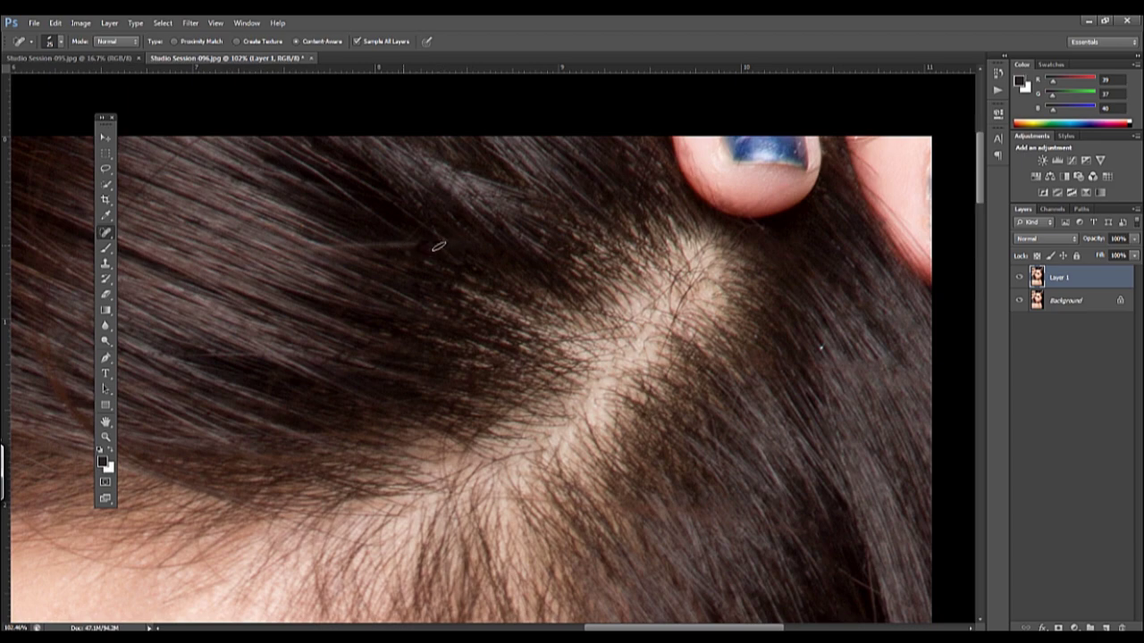
# Pan to the top of the head and tilt and flatten the healing brush tip
pyautogui.moveTo(170, 142); pyautogui.dragTo(361, 222)
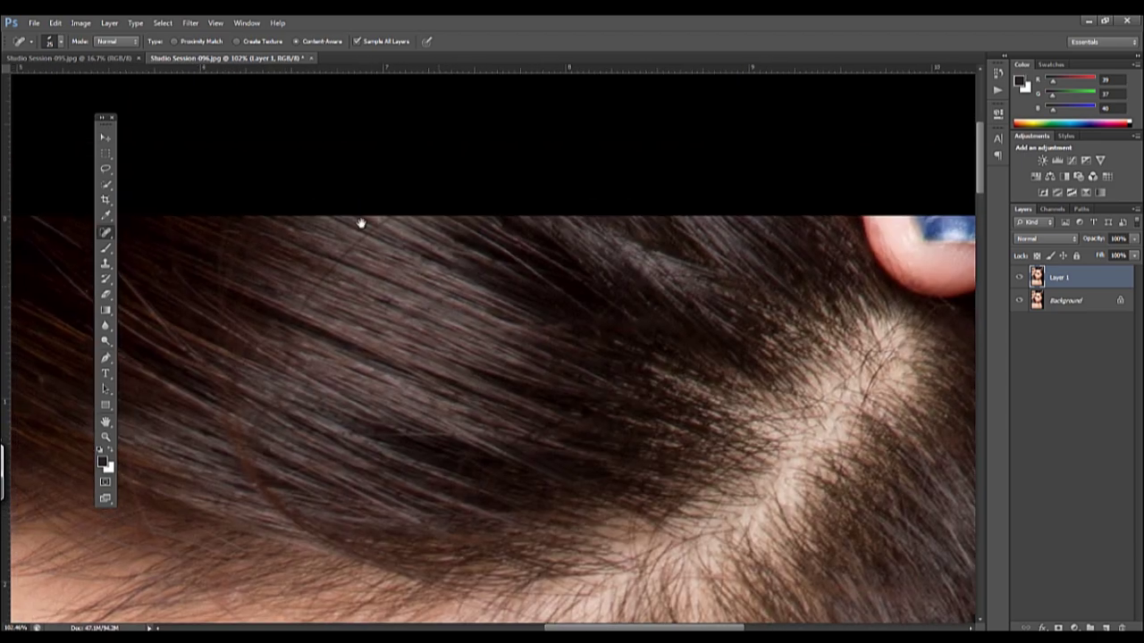
pyautogui.moveTo(410, 421)
pyautogui.mouseDown()
pyautogui.moveTo(430, 347)
pyautogui.moveTo(447, 358)
pyautogui.mouseUp()
pyautogui.scroll(-5, 459, 380)
pyautogui.scroll(5, 458, 380)
pyautogui.press('j')
pyautogui.rightClick(268, 225)
pyautogui.rightClick(494, 358)
pyautogui.moveTo(540, 462); pyautogui.dragTo(527, 475)
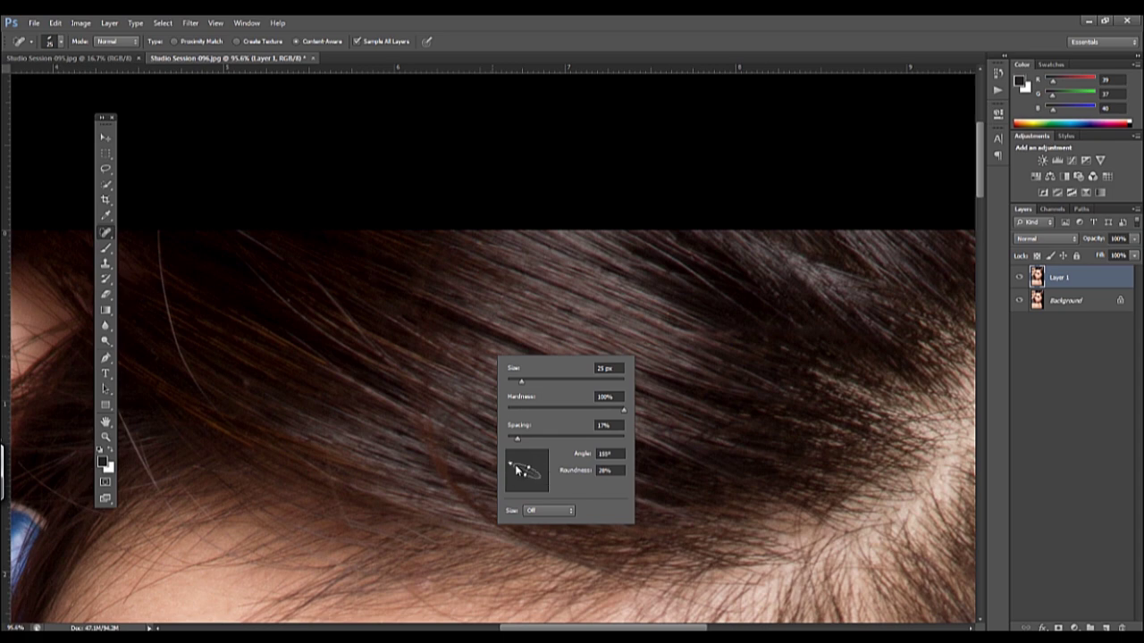
pyautogui.press('Return')
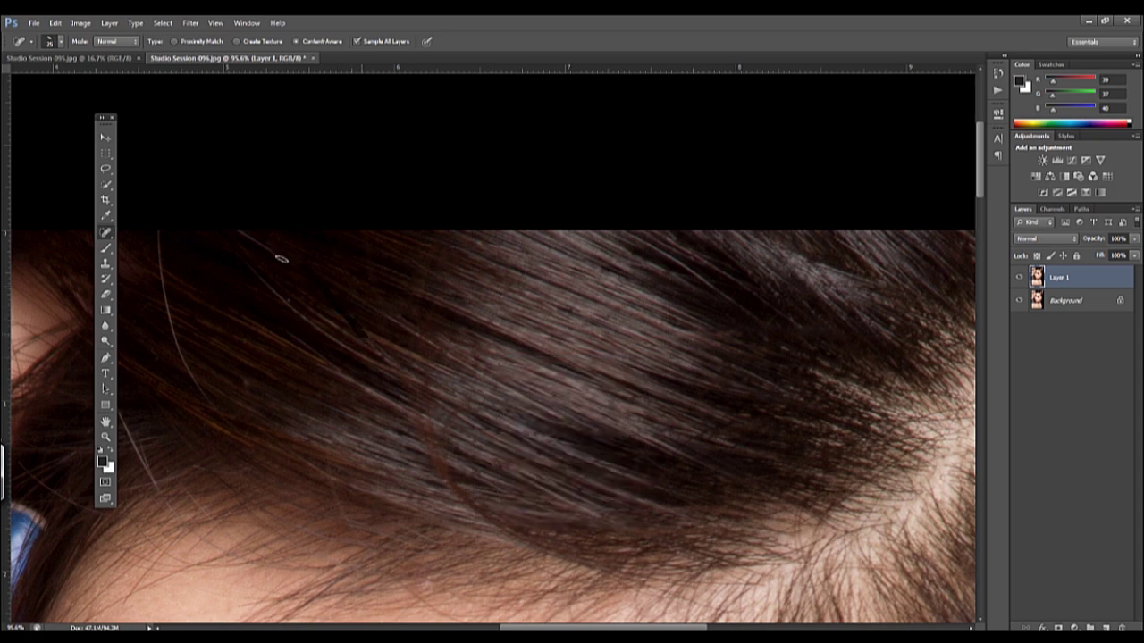
# Heal the light stray hair strands at the top of the head
pyautogui.moveTo(257, 272); pyautogui.dragTo(347, 345)
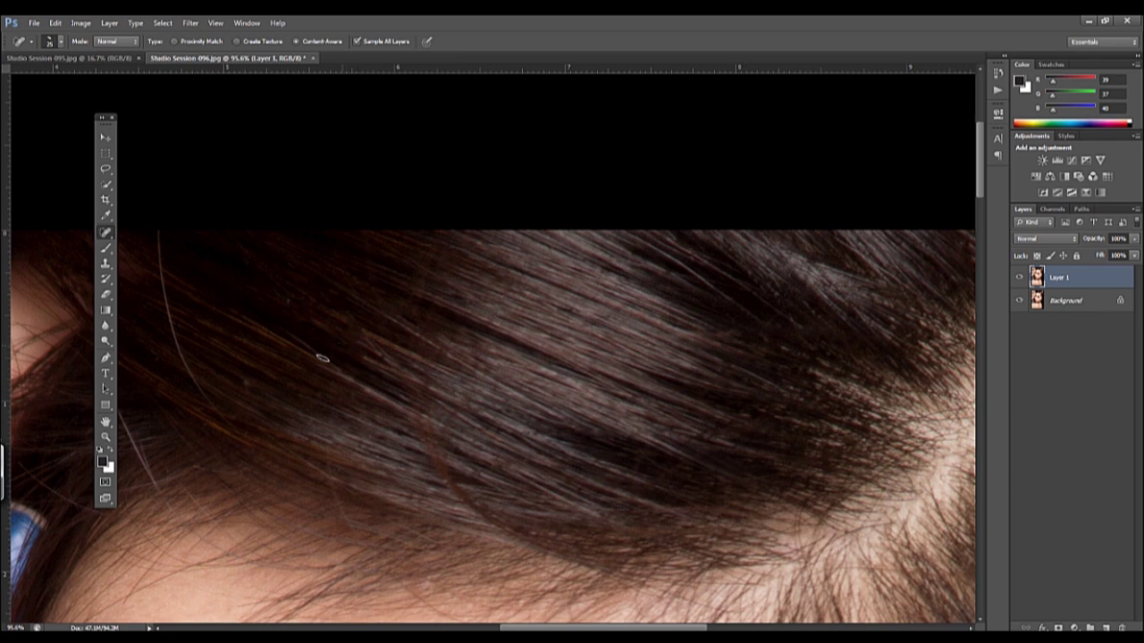
pyautogui.moveTo(160, 240); pyautogui.dragTo(214, 407)
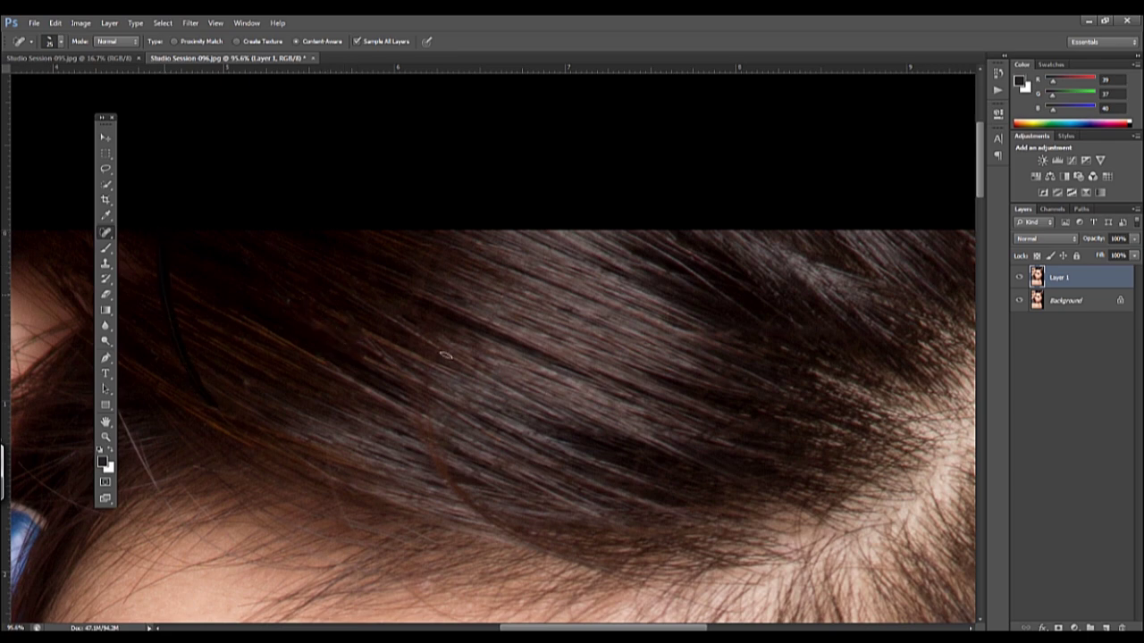
pyautogui.moveTo(524, 291); pyautogui.dragTo(524, 289)
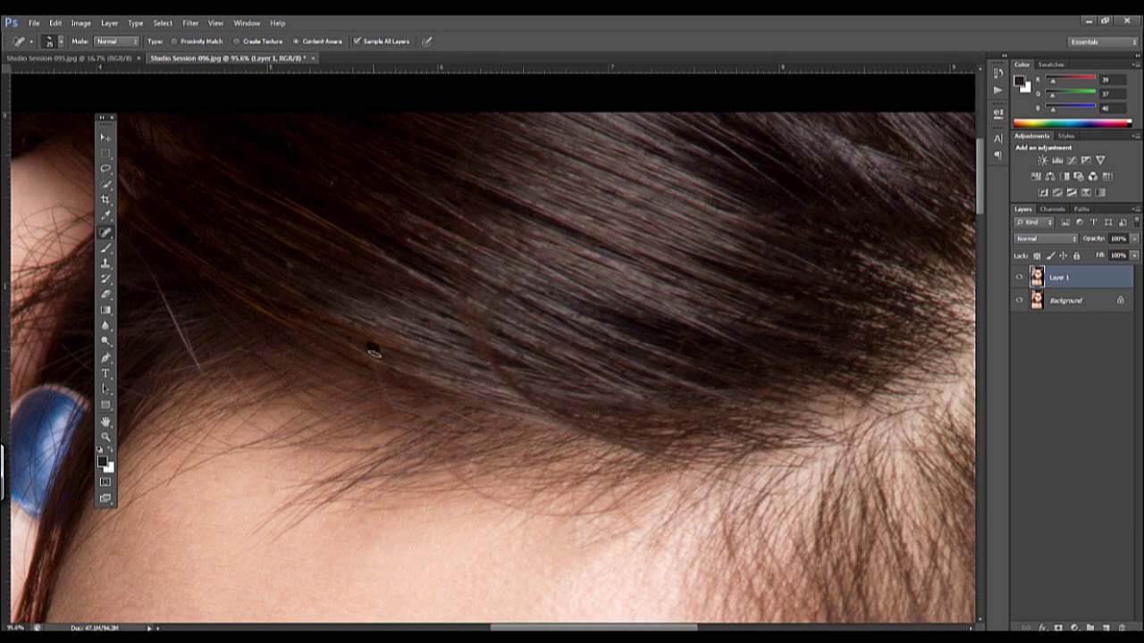
pyautogui.moveTo(587, 350); pyautogui.dragTo(561, 312)
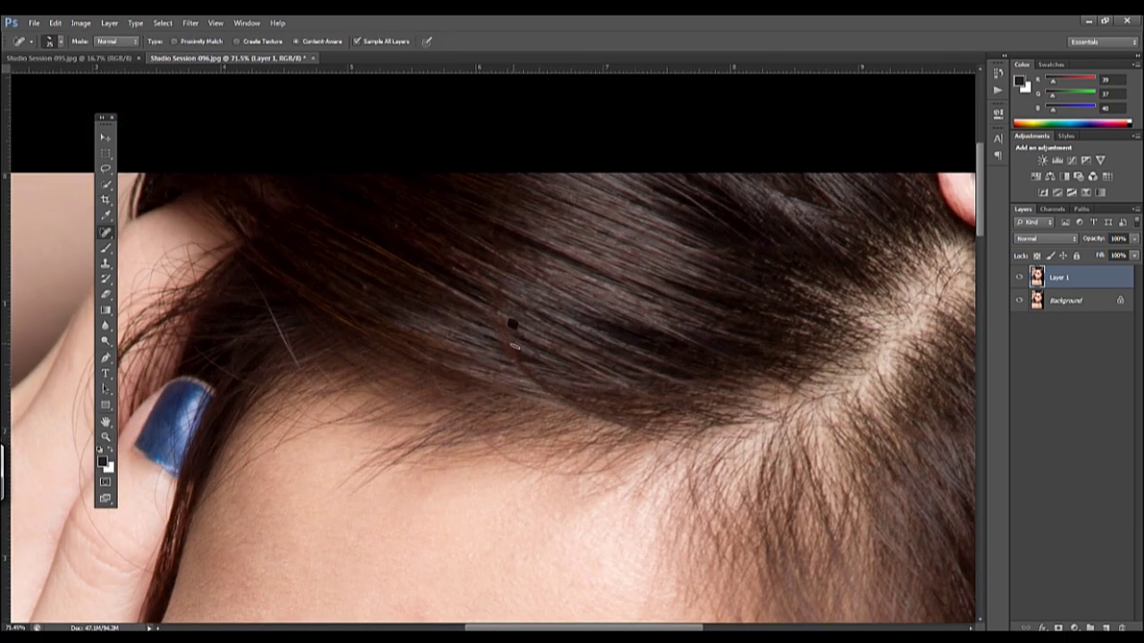
# Select the Clone Stamp Tool with a brush of about 200 px
pyautogui.hotkey('ctrl', 'space')
pyautogui.moveTo(623, 278)
pyautogui.mouseDown()
pyautogui.moveTo(528, 331)
pyautogui.moveTo(592, 312)
pyautogui.mouseUp()
pyautogui.press('s')
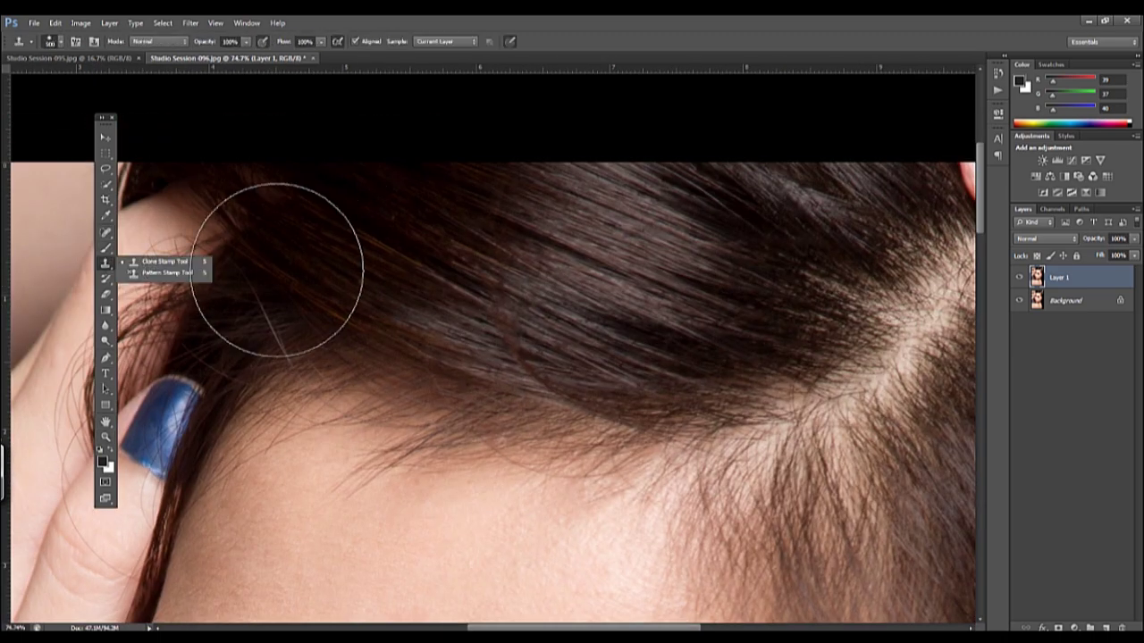
pyautogui.hotkey('ctrl', 'space')
pyautogui.moveTo(671, 298)
pyautogui.mouseDown()
pyautogui.moveTo(549, 391)
pyautogui.moveTo(598, 307)
pyautogui.mouseUp()
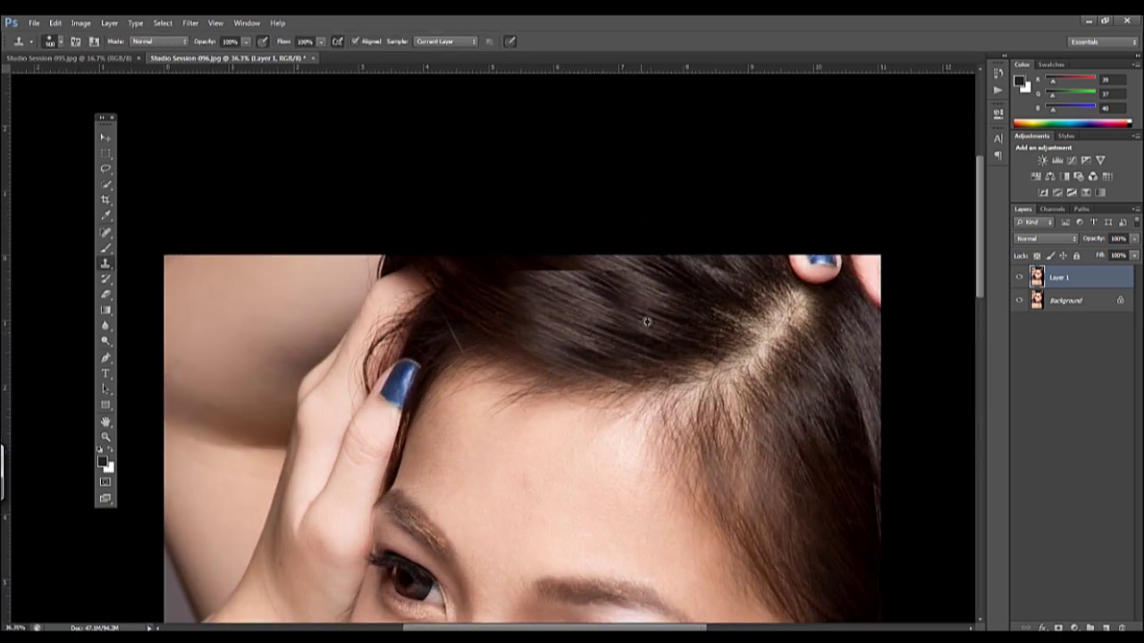
pyautogui.press('[')
pyautogui.press('[')
pyautogui.press('[')
pyautogui.press('[')
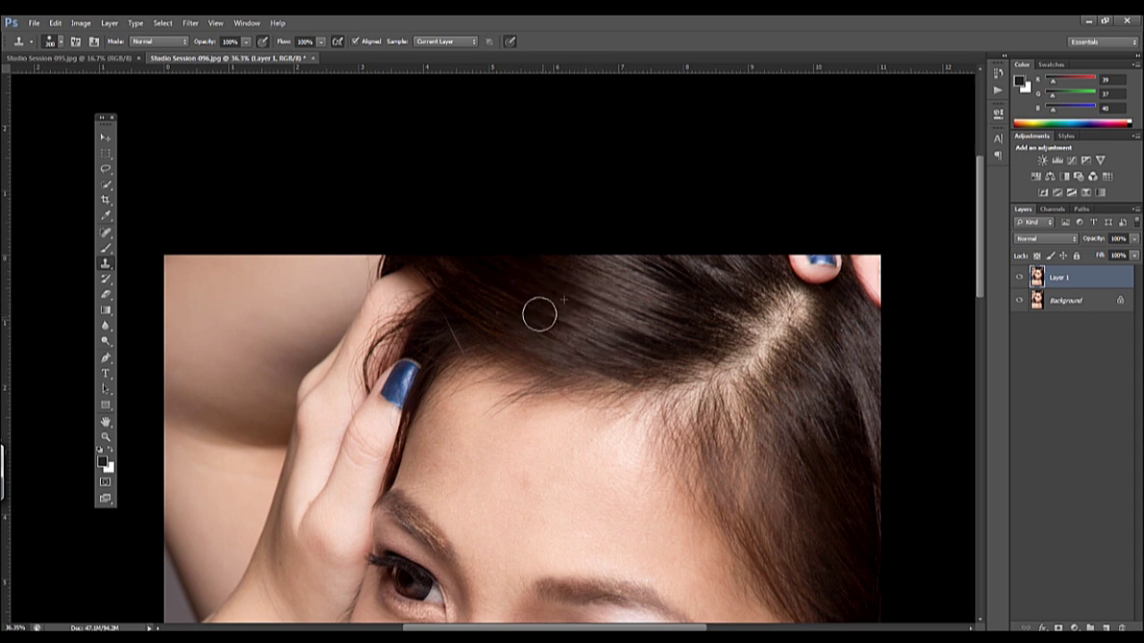
pyautogui.scroll(-5, 631, 373)
# Zoom in on the hairline and heal the stray hairs beside the hand
pyautogui.press('z')
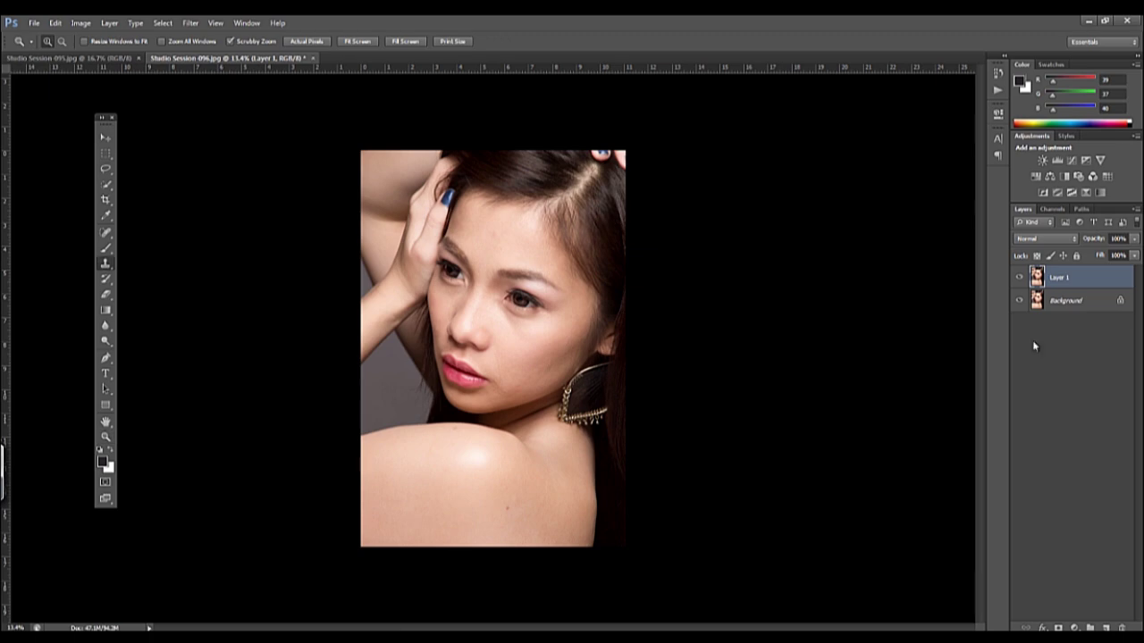
pyautogui.moveTo(553, 273); pyautogui.dragTo(663, 191)
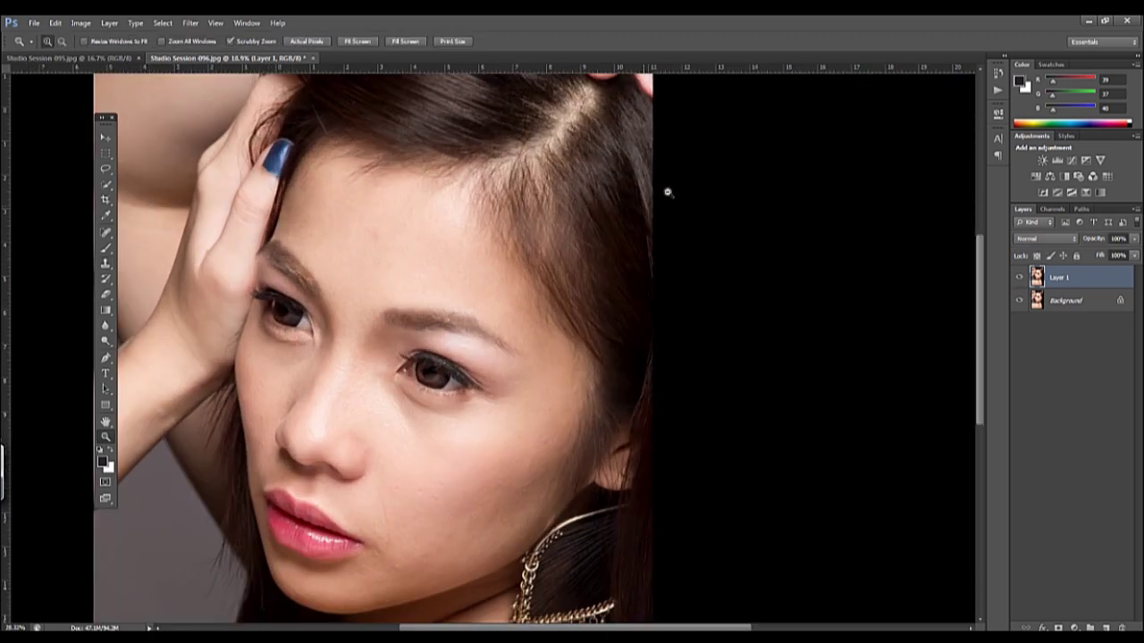
pyautogui.moveTo(447, 179); pyautogui.dragTo(500, 152)
pyautogui.press('j')
pyautogui.moveTo(597, 249); pyautogui.dragTo(615, 288)
pyautogui.moveTo(532, 298); pyautogui.dragTo(566, 317)
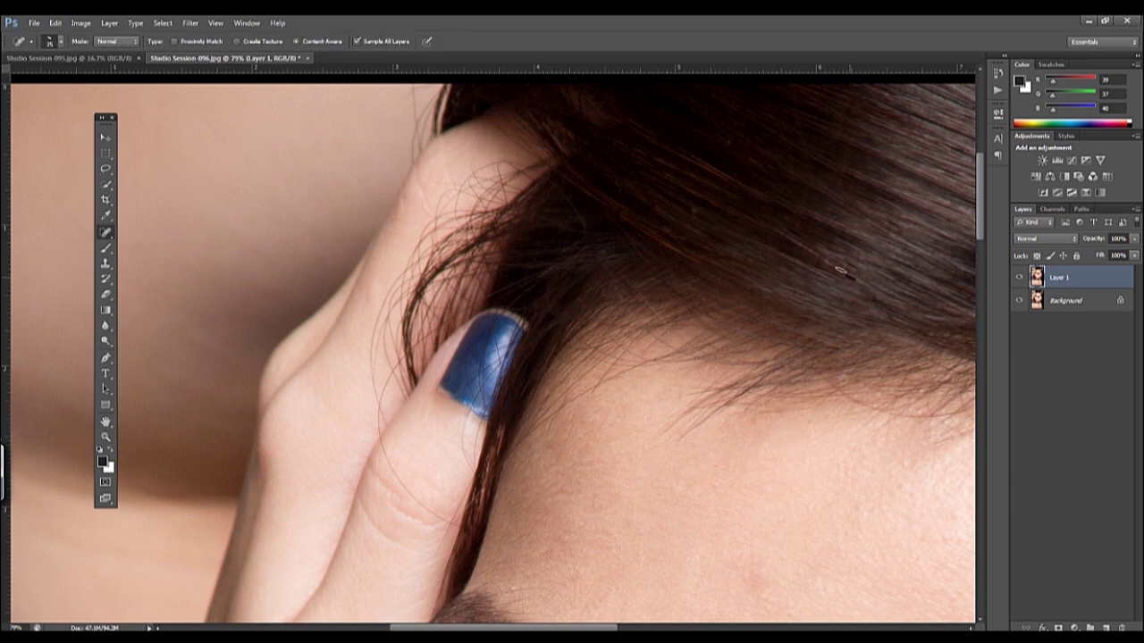
pyautogui.moveTo(788, 236); pyautogui.dragTo(819, 257)
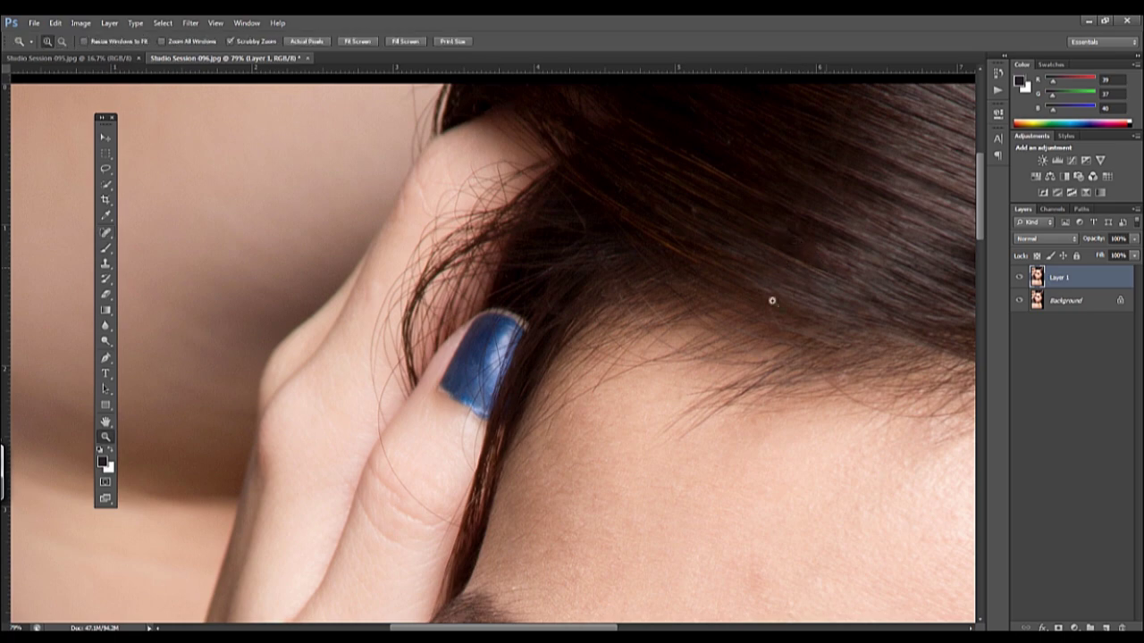
# Zoom out to the portrait and duplicate the retouched layer with Ctrl+J
pyautogui.press('z')
pyautogui.moveTo(771, 301); pyautogui.dragTo(979, 285)
pyautogui.press('z')
pyautogui.moveTo(491, 319)
pyautogui.mouseDown()
pyautogui.moveTo(592, 122)
pyautogui.moveTo(572, 285)
pyautogui.mouseUp()
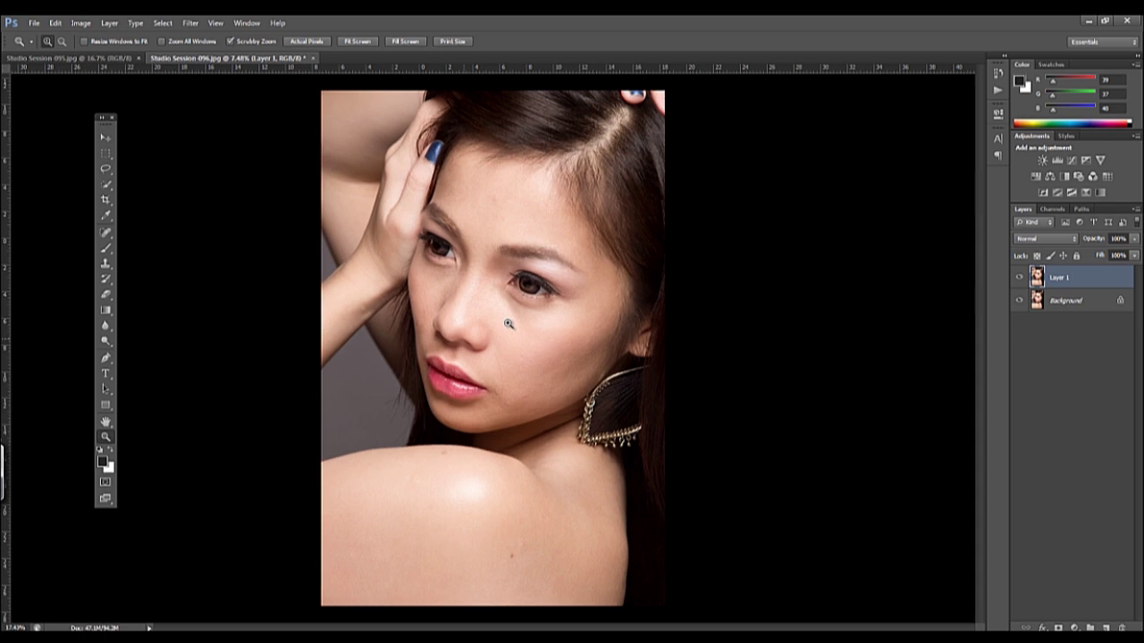
pyautogui.hotkey('ctrl', 'j')
pyautogui.press('j')
pyautogui.moveTo(595, 257)
pyautogui.mouseDown()
pyautogui.moveTo(570, 284)
pyautogui.moveTo(679, 286)
pyautogui.mouseUp()
# Smooth the lines across the forehead with sampled skin using the Healing Brush
pyautogui.press('z')
pyautogui.hotkey('shift', 'j')
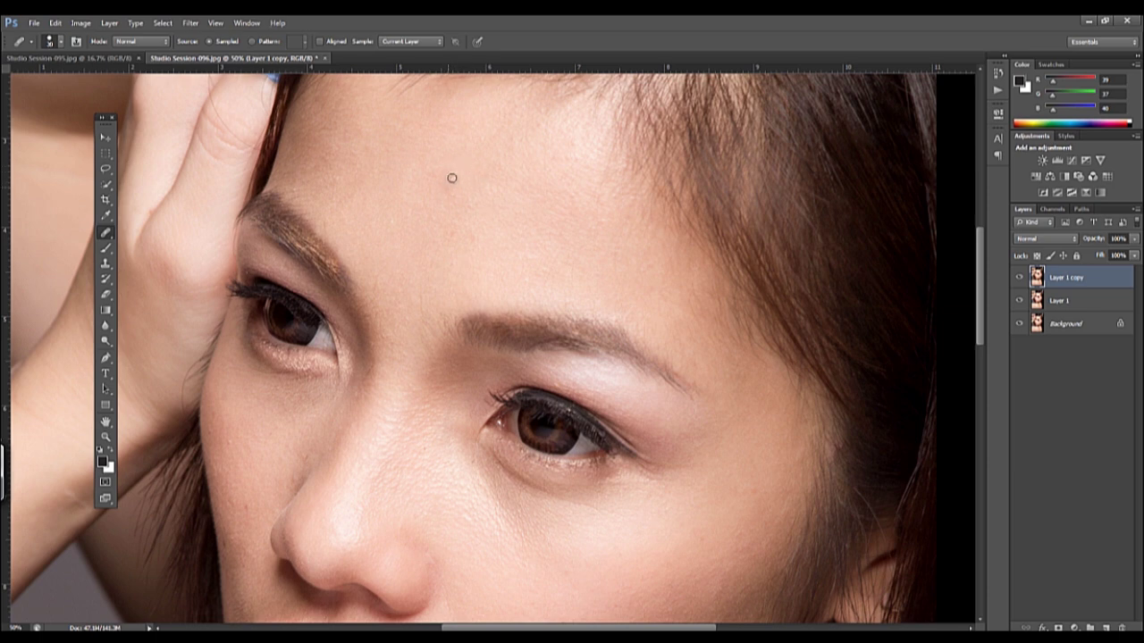
pyautogui.moveTo(438, 182); pyautogui.dragTo(459, 181)
pyautogui.moveTo(473, 242); pyautogui.dragTo(461, 266)
pyautogui.hscroll(3, 340, 214)
pyautogui.scroll(2, 393, 248)
pyautogui.moveTo(393, 235); pyautogui.dragTo(446, 316)
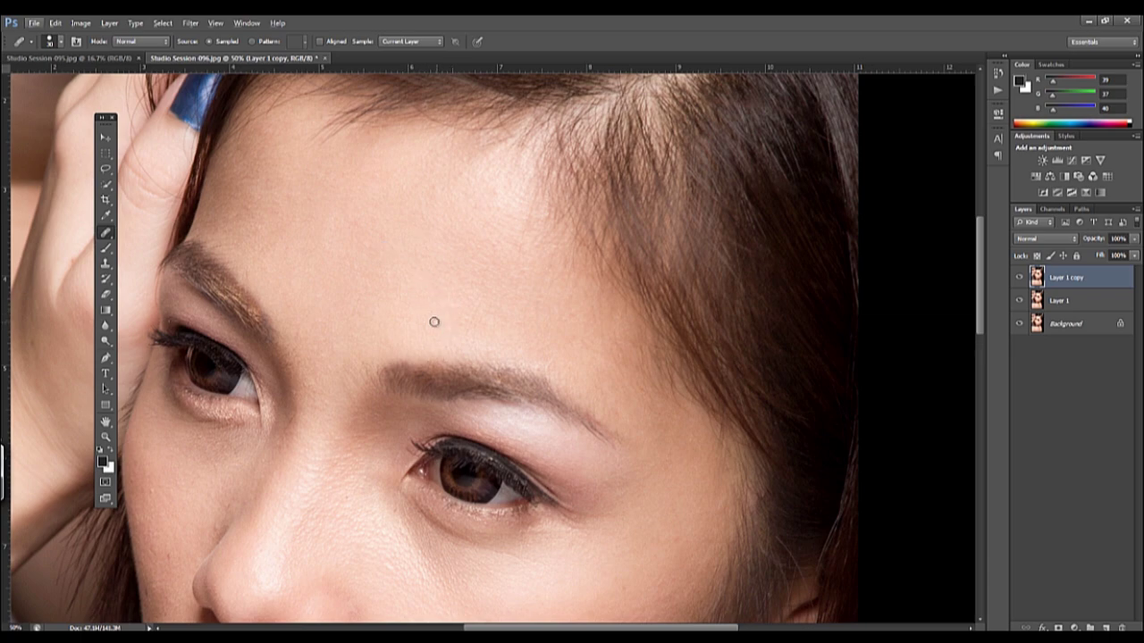
# Heal the small blemish on the cheek beside the nose
pyautogui.moveTo(536, 352); pyautogui.dragTo(584, 226)
pyautogui.scroll(-5, 585, 226)
pyautogui.hscroll(-2, 536, 295)
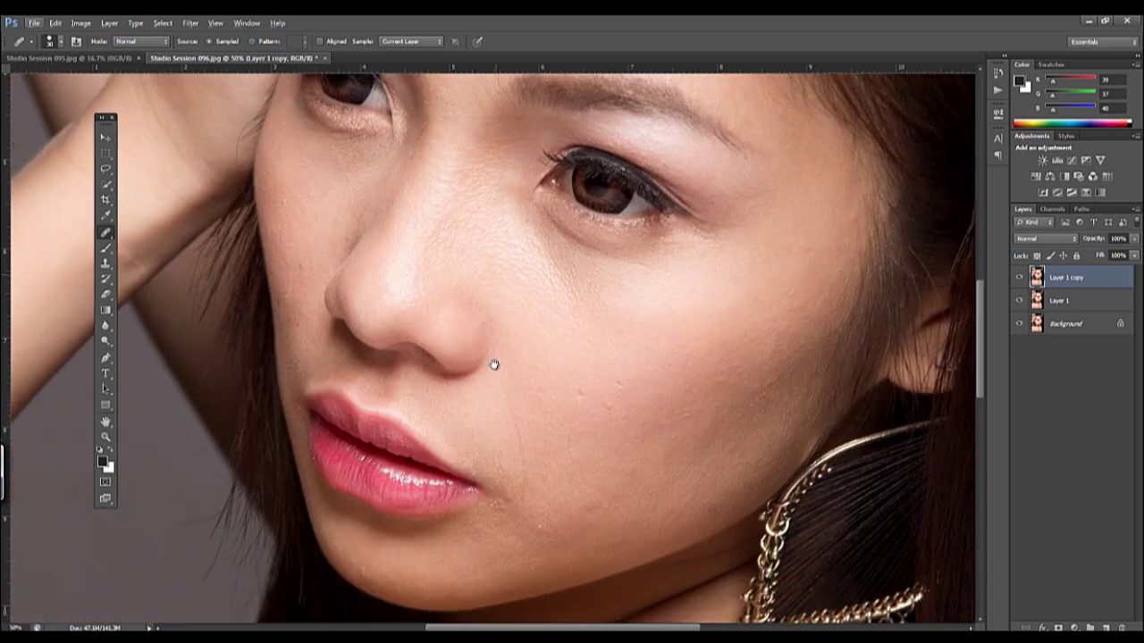
pyautogui.click(583, 336)
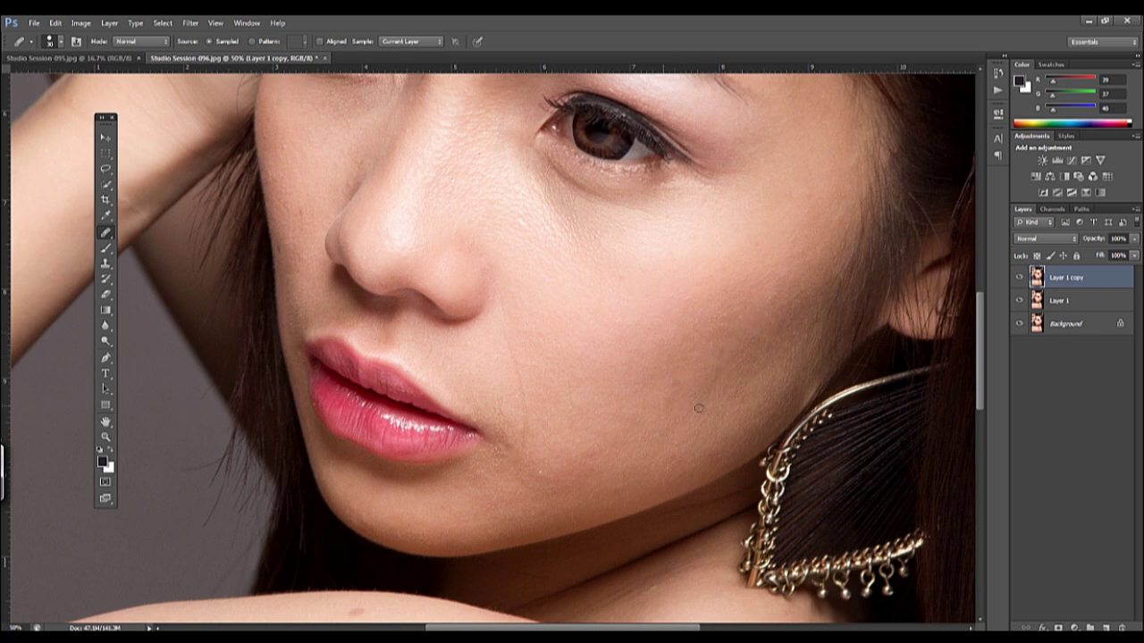
pyautogui.scroll(-2, 603, 420)
pyautogui.hscroll(-2, 603, 420)
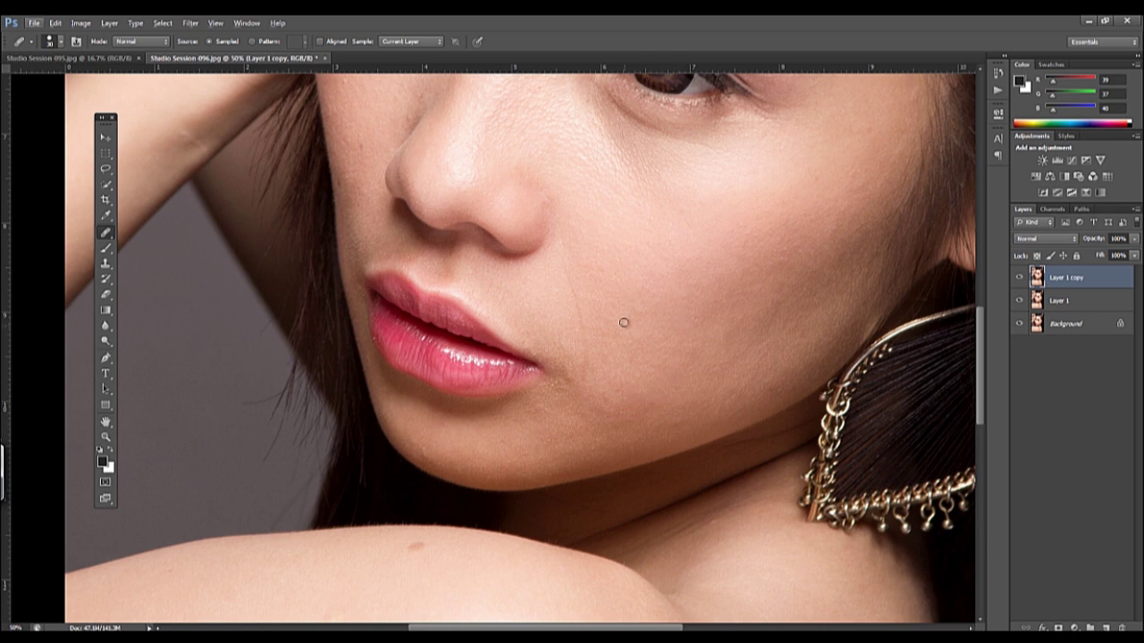
pyautogui.scroll(-1, 630, 313)
pyautogui.scroll(-2, 657, 254)
pyautogui.hscroll(-1, 656, 255)
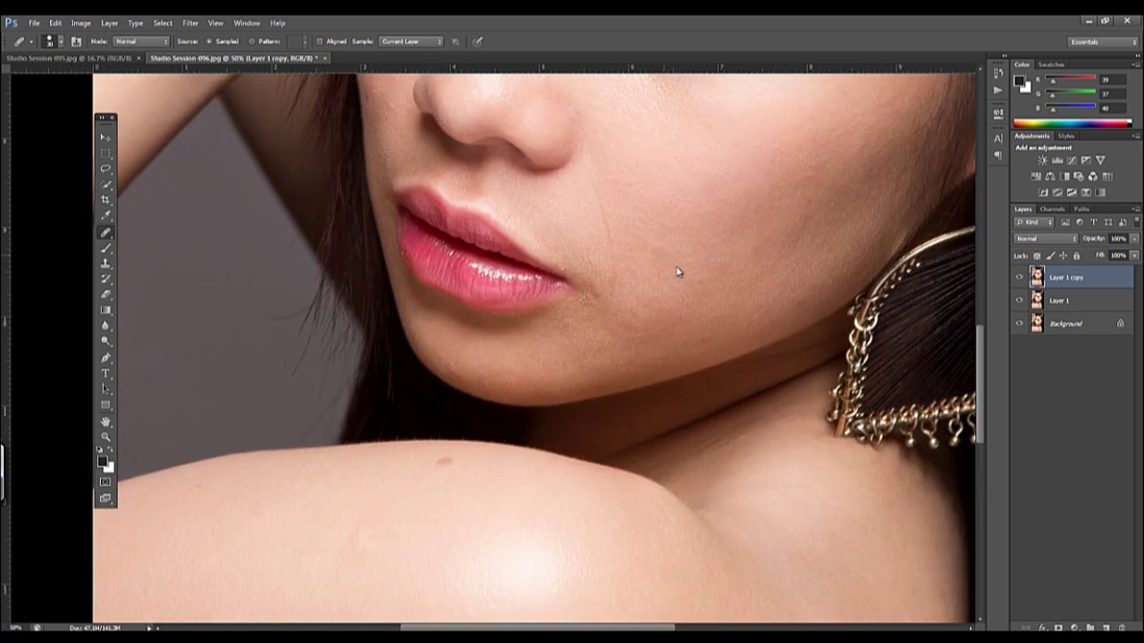
pyautogui.hscroll(-1, 679, 273)
pyautogui.scroll(-1, 679, 273)
pyautogui.scroll(1, 630, 174)
# Smooth the skin line beside the chin, sampling clean skin with Alt
pyautogui.moveTo(655, 219); pyautogui.dragTo(659, 277)
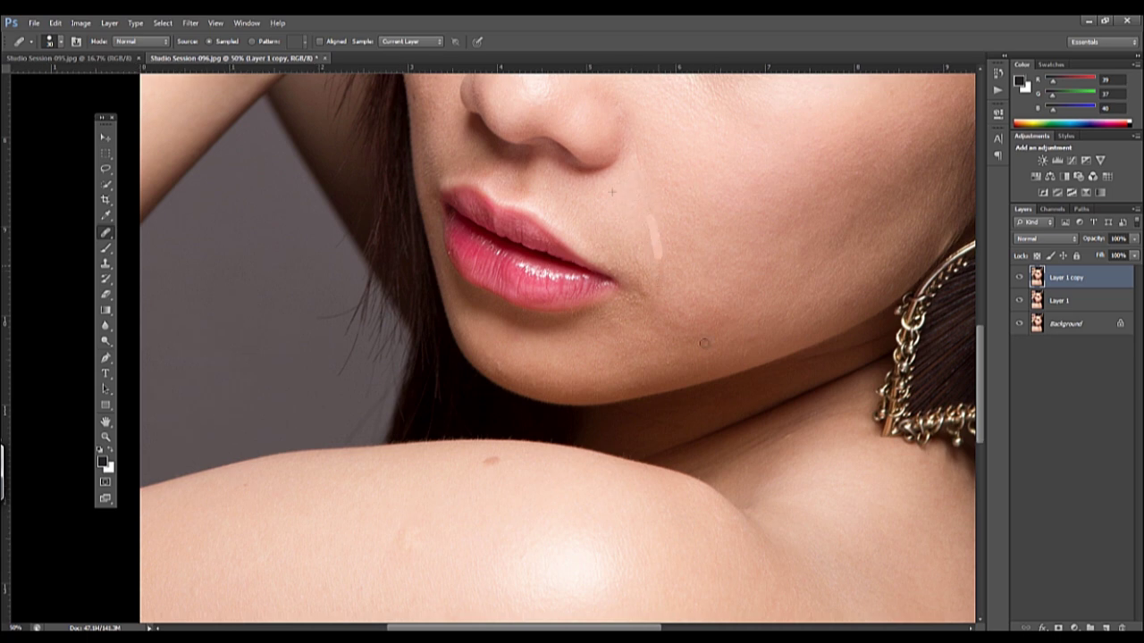
pyautogui.keyDown('alt'); pyautogui.click(634, 319); pyautogui.keyUp('alt')
pyautogui.press('alt')
pyautogui.scroll(-2, 614, 305)
pyautogui.hscroll(1, 686, 289)
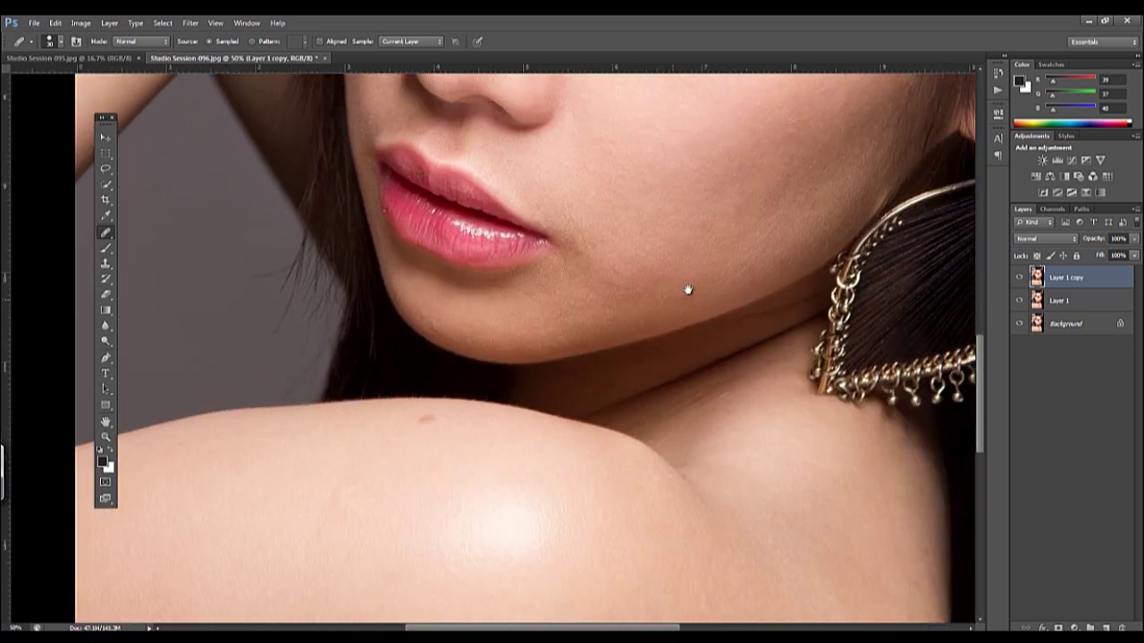
pyautogui.hscroll(1, 691, 293)
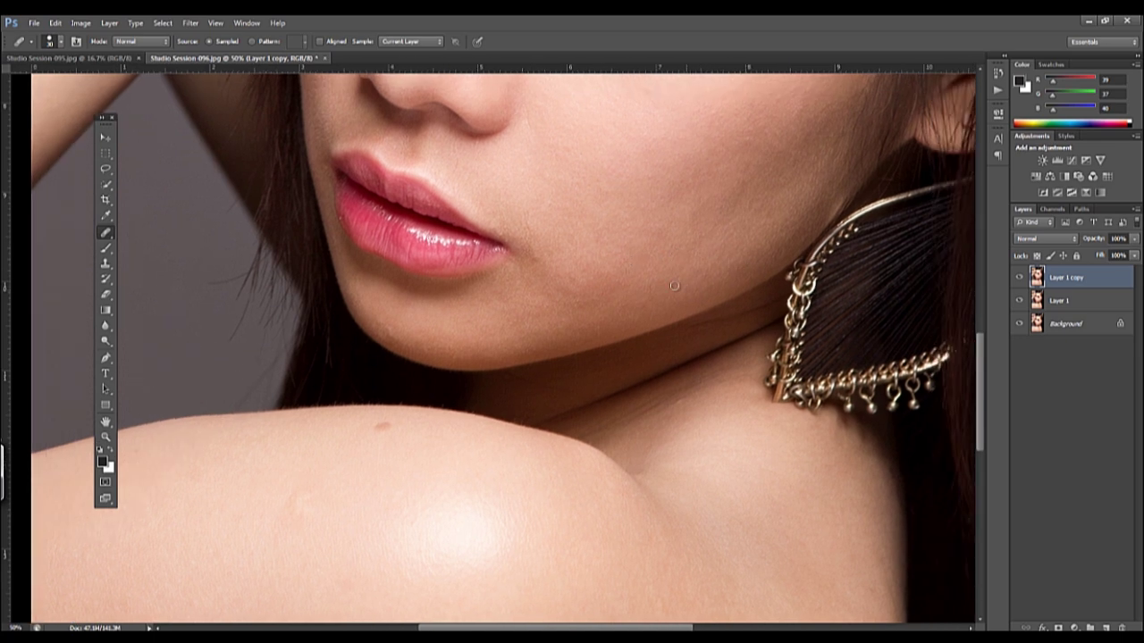
pyautogui.scroll(3, 625, 357)
pyautogui.hscroll(1, 616, 340)
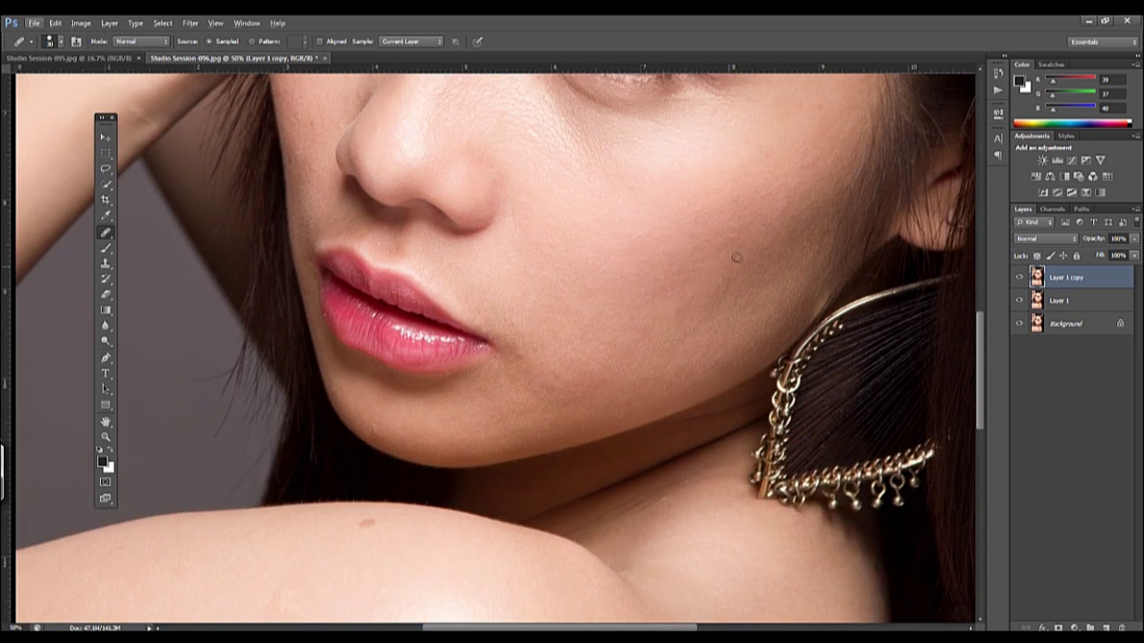
pyautogui.scroll(2, 661, 268)
pyautogui.hscroll(1, 670, 241)
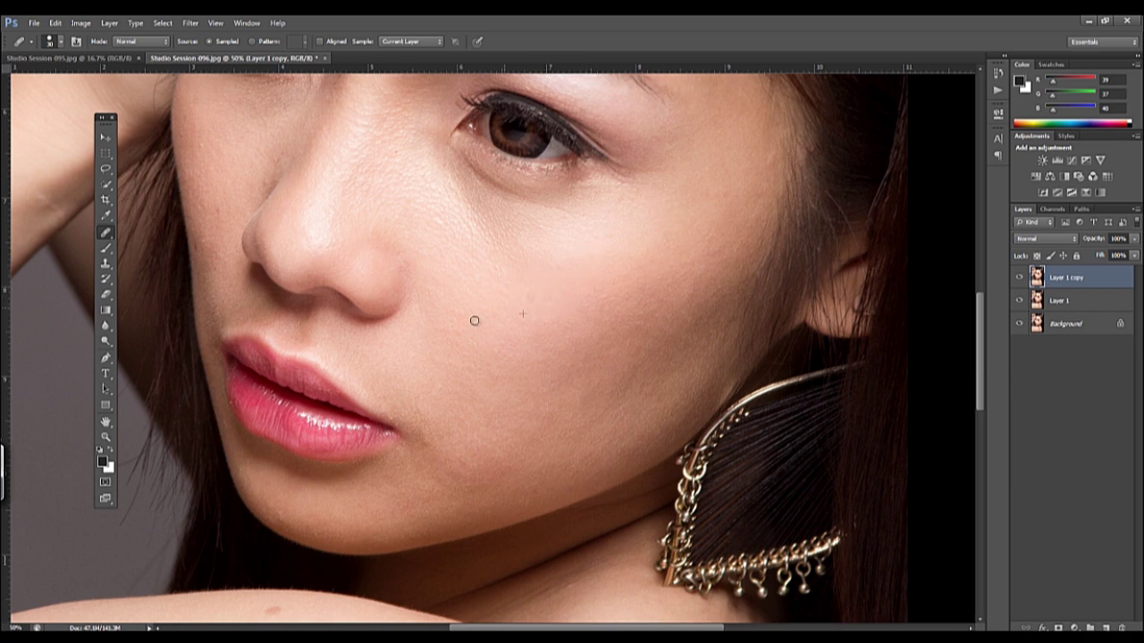
pyautogui.scroll(1, 533, 329)
pyautogui.hscroll(-1, 533, 330)
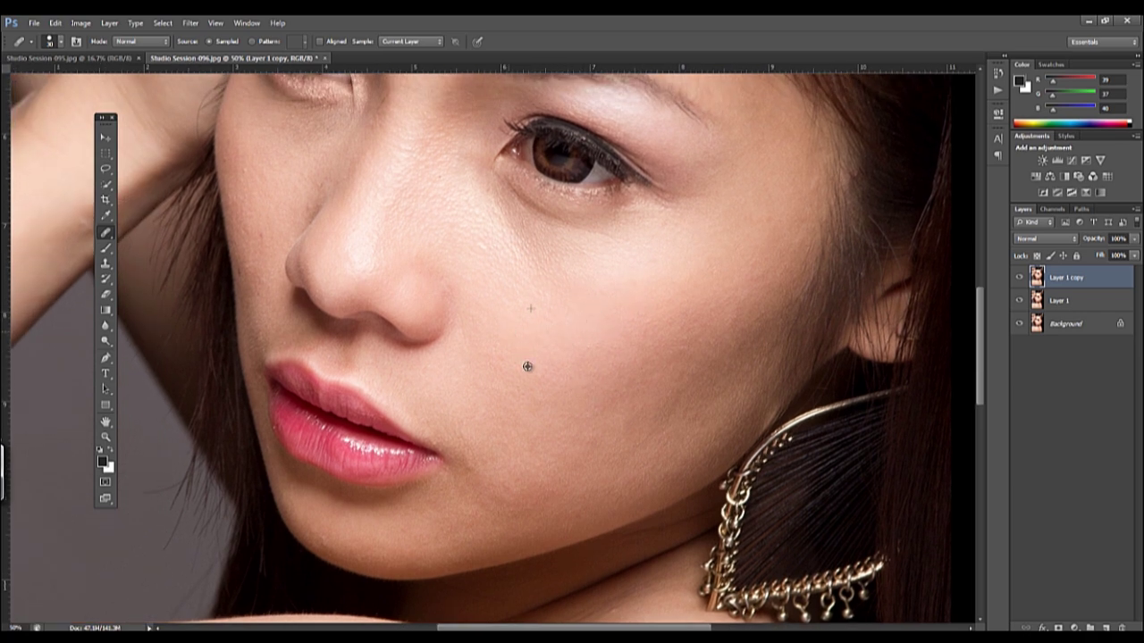
# Paint healing strokes over the cheek patches near the mouth
pyautogui.moveTo(473, 320); pyautogui.dragTo(464, 313)
pyautogui.moveTo(526, 363); pyautogui.dragTo(583, 282)
pyautogui.moveTo(529, 251); pyautogui.dragTo(512, 289)
pyautogui.scroll(2, 583, 316)
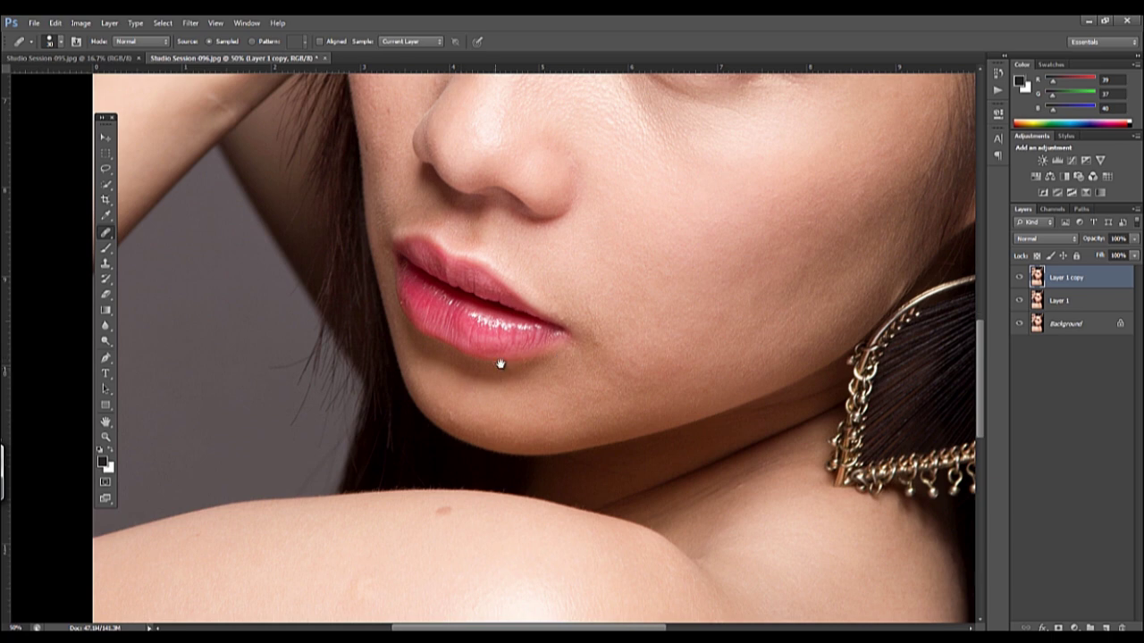
pyautogui.scroll(3, 500, 363)
# Heal the small dark blemish on the chin
pyautogui.click(462, 430)
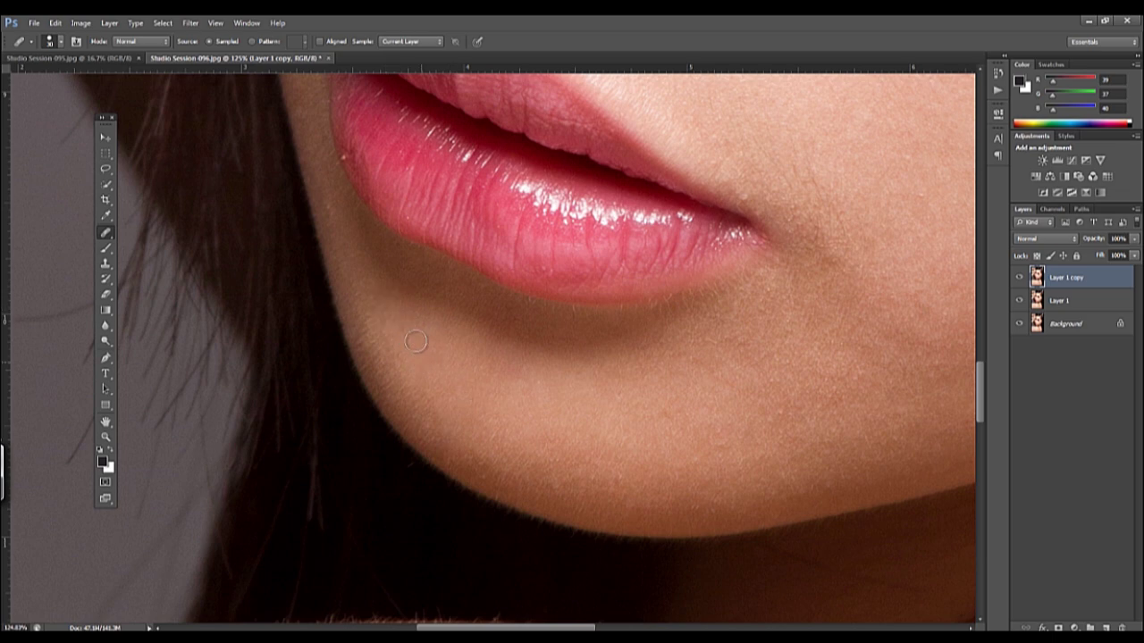
pyautogui.moveTo(448, 348)
pyautogui.mouseDown()
pyautogui.moveTo(449, 378)
pyautogui.moveTo(470, 403)
pyautogui.mouseUp()
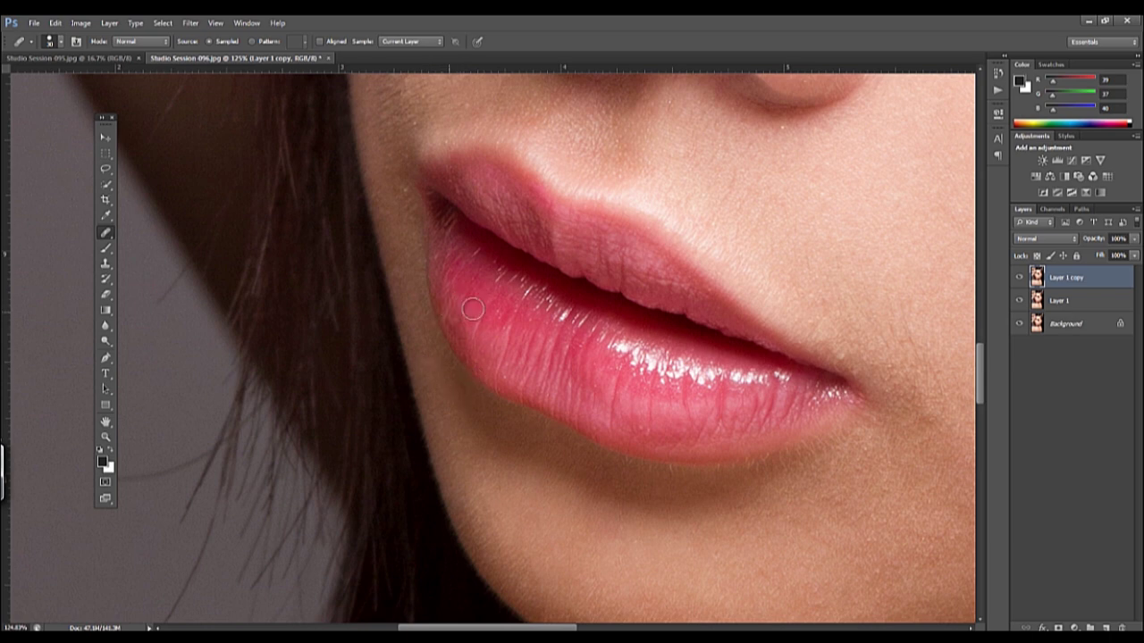
pyautogui.moveTo(458, 307); pyautogui.dragTo(485, 416)
pyautogui.moveTo(500, 263); pyautogui.dragTo(503, 352)
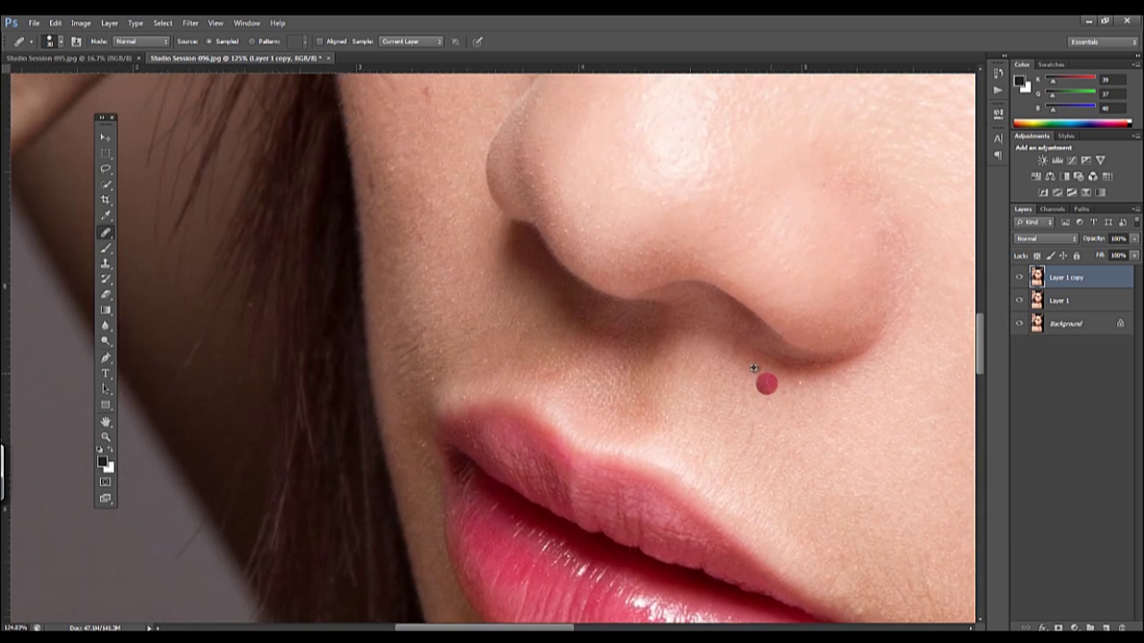
# Zoom in under the nose and sample clean cheek skin to smooth the cheek and under-eye area
pyautogui.keyDown('ctrl'); pyautogui.click(767, 380); pyautogui.keyUp('ctrl')
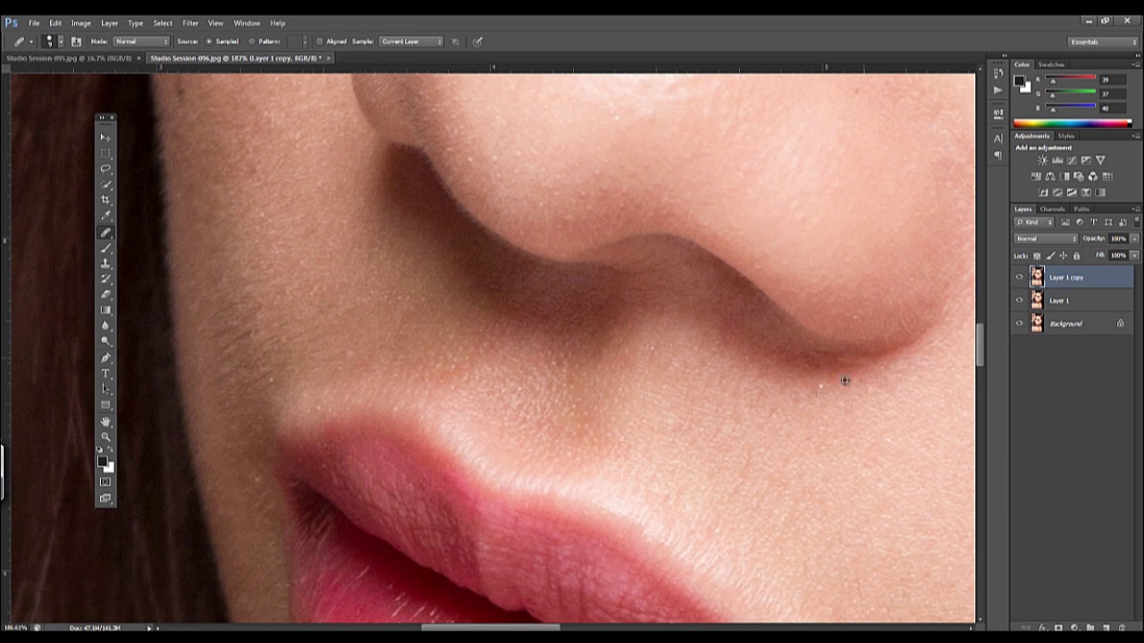
pyautogui.moveTo(783, 401)
pyautogui.mouseDown()
pyautogui.moveTo(824, 474)
pyautogui.moveTo(775, 496)
pyautogui.mouseUp()
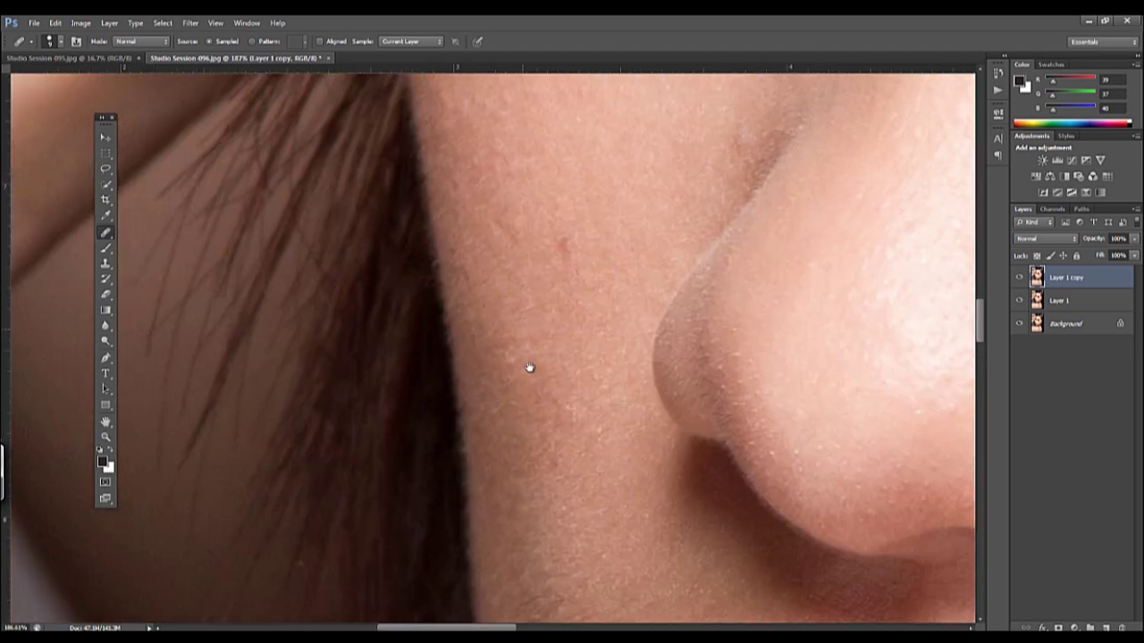
pyautogui.moveTo(590, 273); pyautogui.dragTo(585, 280)
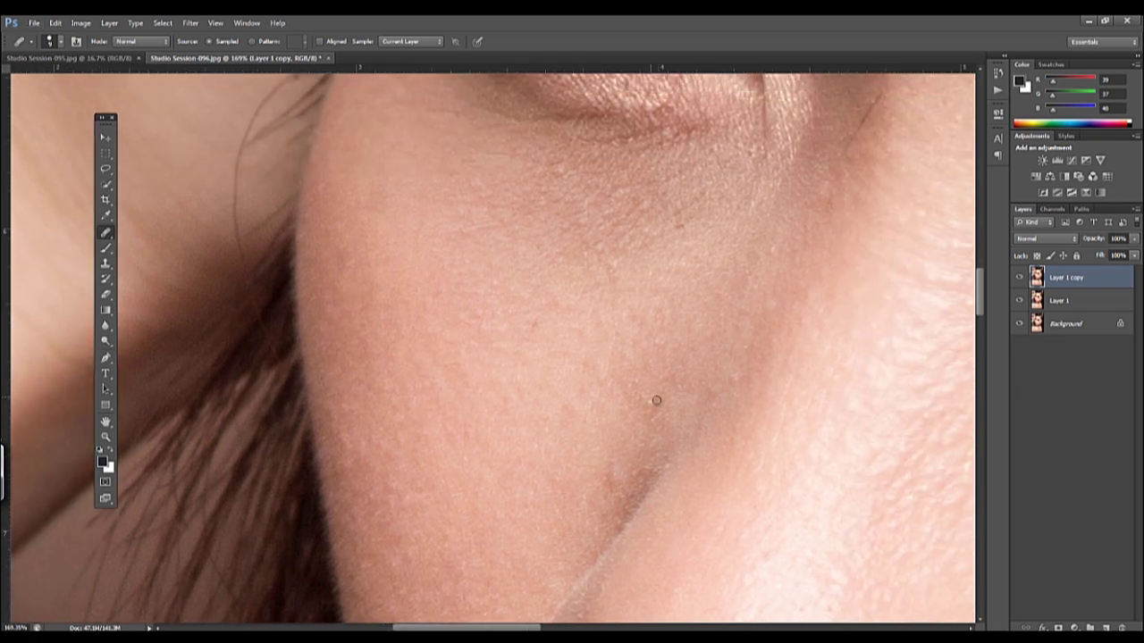
pyautogui.click(629, 395)
pyautogui.moveTo(556, 526)
pyautogui.mouseDown()
pyautogui.moveTo(658, 434)
pyautogui.moveTo(524, 381)
pyautogui.moveTo(506, 307)
pyautogui.mouseUp()
pyautogui.scroll(2, 745, 355)
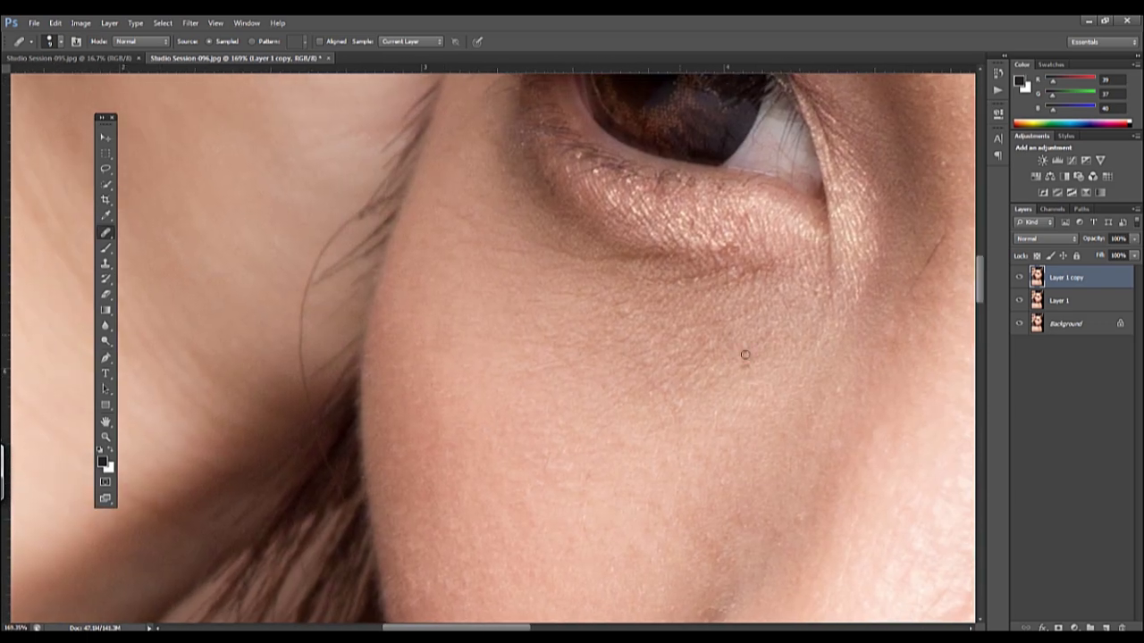
pyautogui.hscroll(3, 804, 350)
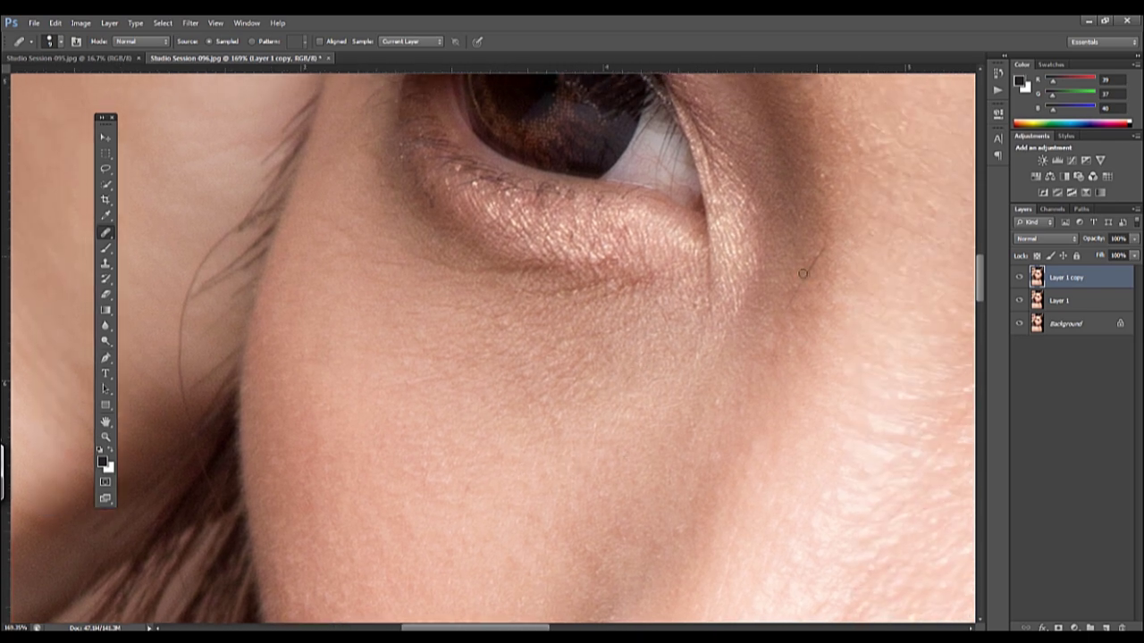
pyautogui.hscroll(3, 801, 272)
pyautogui.scroll(1, 801, 272)
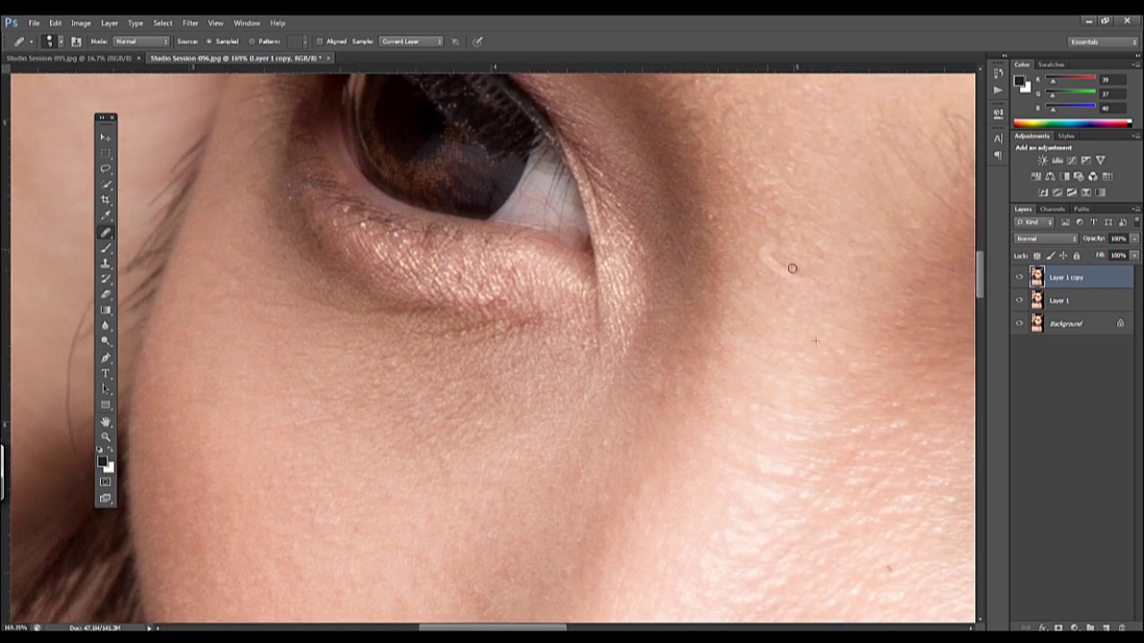
pyautogui.scroll(1, 822, 284)
pyautogui.hscroll(-1, 807, 291)
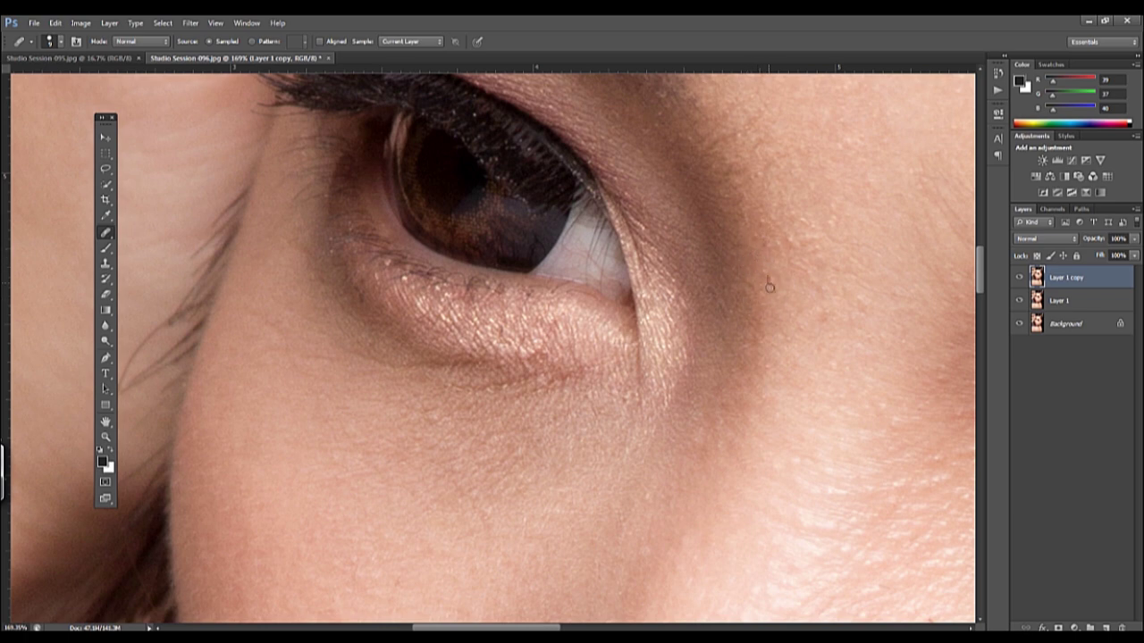
pyautogui.scroll(2, 768, 286)
pyautogui.hscroll(-2, 768, 286)
pyautogui.scroll(-5, 629, 393)
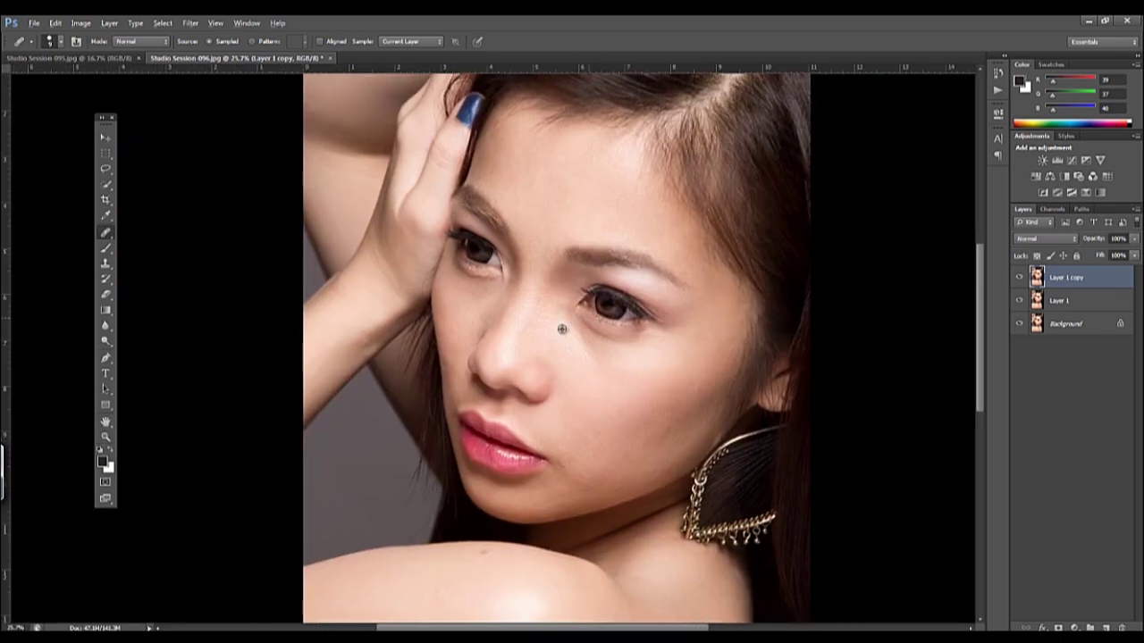
# Heal the light blemish between the eyebrows
pyautogui.scroll(2, 564, 292)
pyautogui.scroll(2, 554, 277)
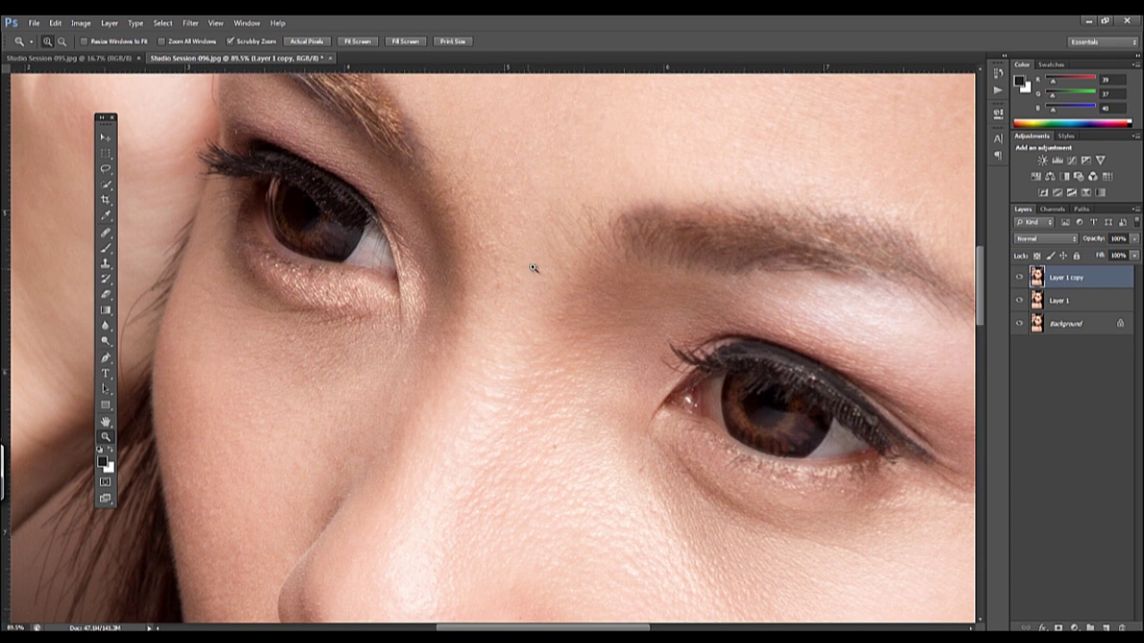
pyautogui.moveTo(536, 252); pyautogui.dragTo(520, 283)
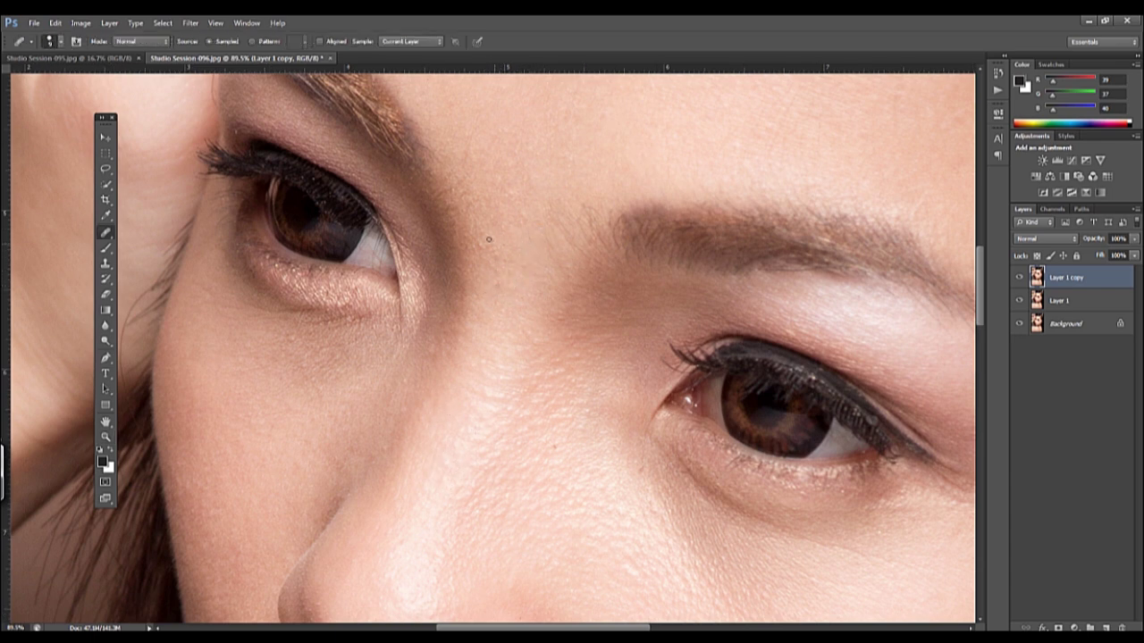
pyautogui.moveTo(468, 246); pyautogui.dragTo(478, 246)
# Heal two small light spots on the forehead
pyautogui.scroll(3, 516, 268)
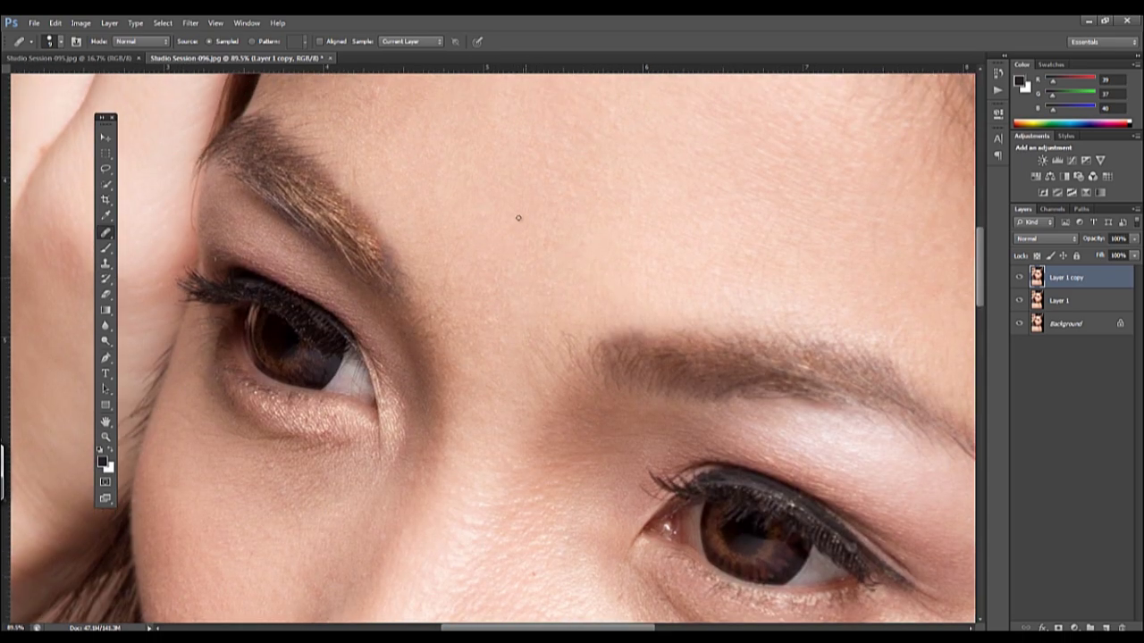
pyautogui.scroll(3, 482, 242)
pyautogui.scroll(3, 478, 312)
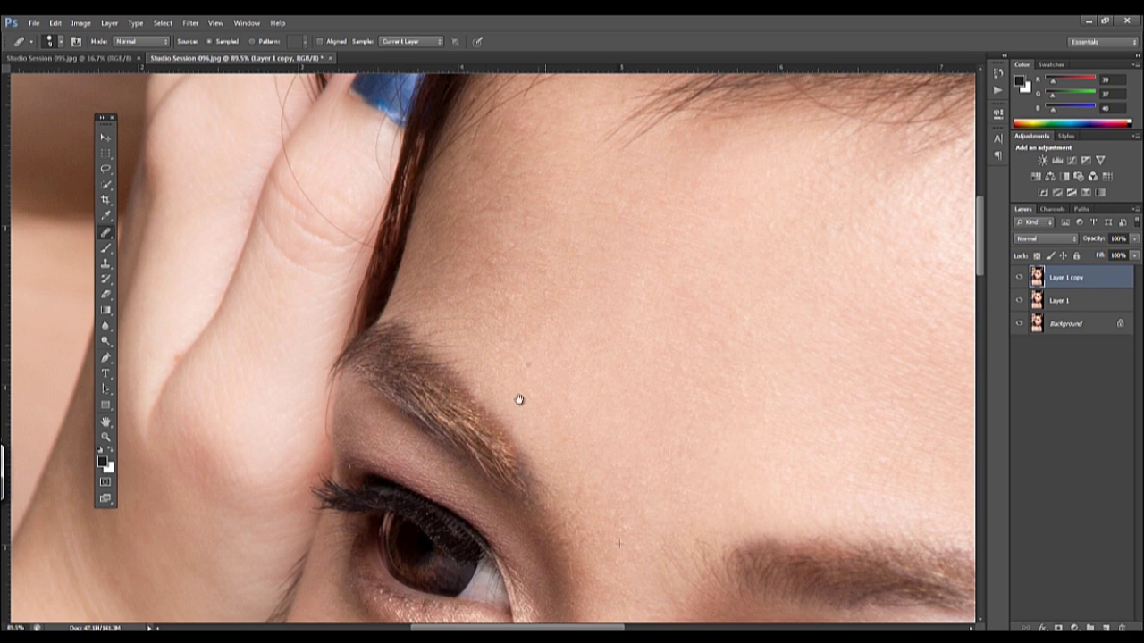
pyautogui.scroll(-1, 516, 358)
pyautogui.scroll(1, 528, 319)
pyautogui.scroll(2, 523, 357)
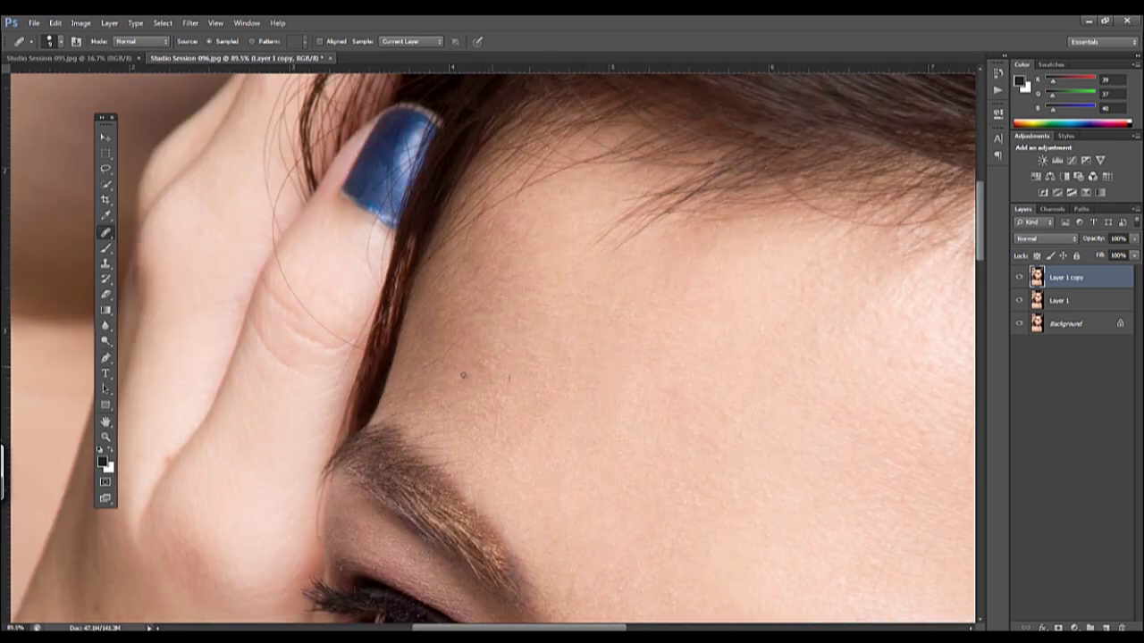
pyautogui.click(465, 377)
pyautogui.click(696, 230)
# Heal the light spots beside the eyebrow and at the outer eye corner
pyautogui.moveTo(696, 361); pyautogui.dragTo(617, 224)
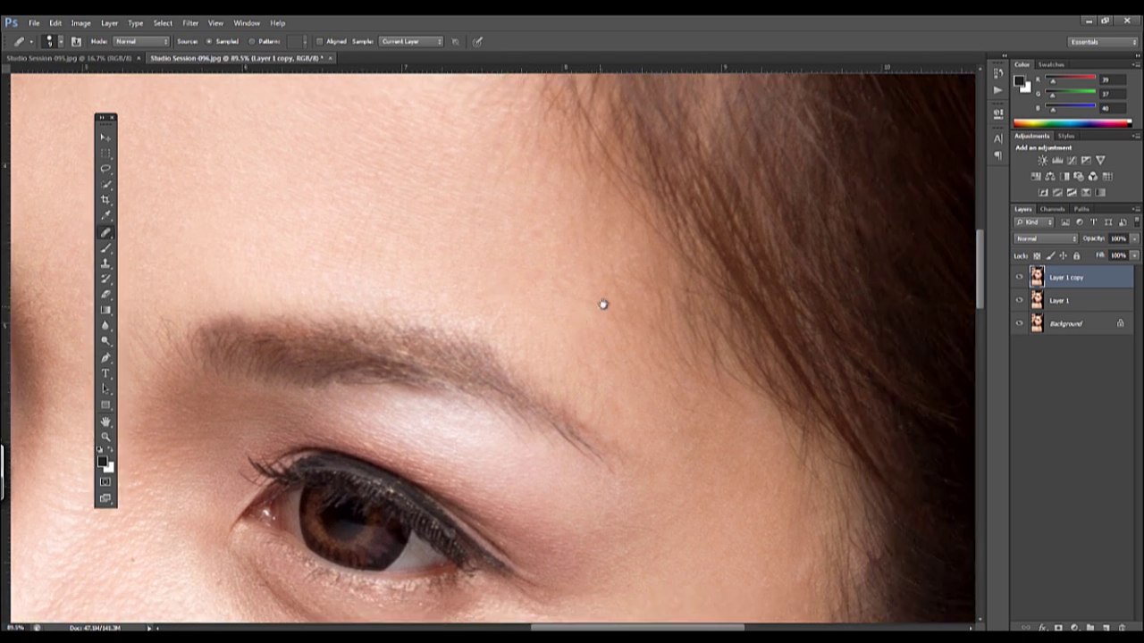
pyautogui.click(685, 401)
pyautogui.click(677, 427)
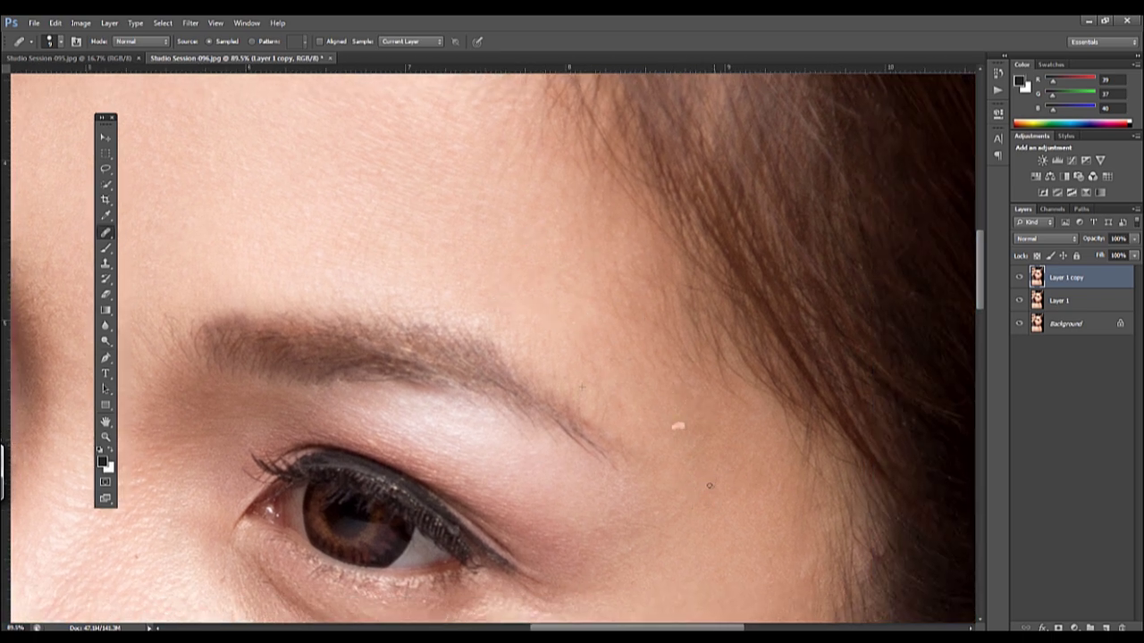
pyautogui.moveTo(625, 415); pyautogui.dragTo(563, 308)
pyautogui.click(629, 457)
pyautogui.keyDown('alt'); pyautogui.click(564, 406); pyautogui.keyUp('alt')
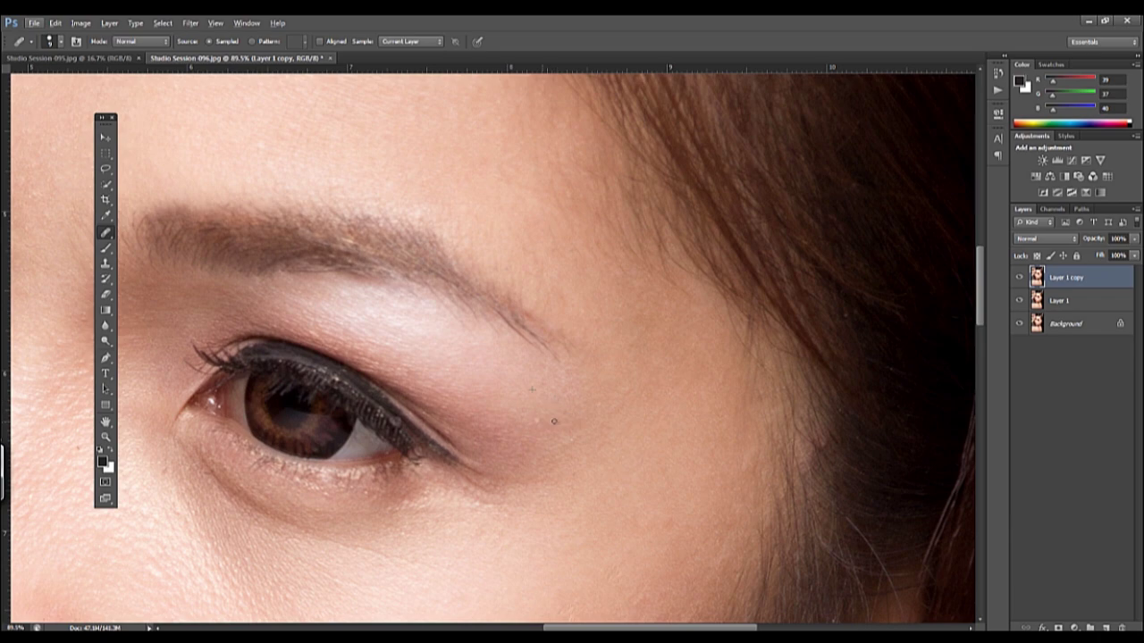
pyautogui.moveTo(571, 441)
pyautogui.mouseDown()
pyautogui.moveTo(628, 401)
pyautogui.moveTo(671, 306)
pyautogui.mouseUp()
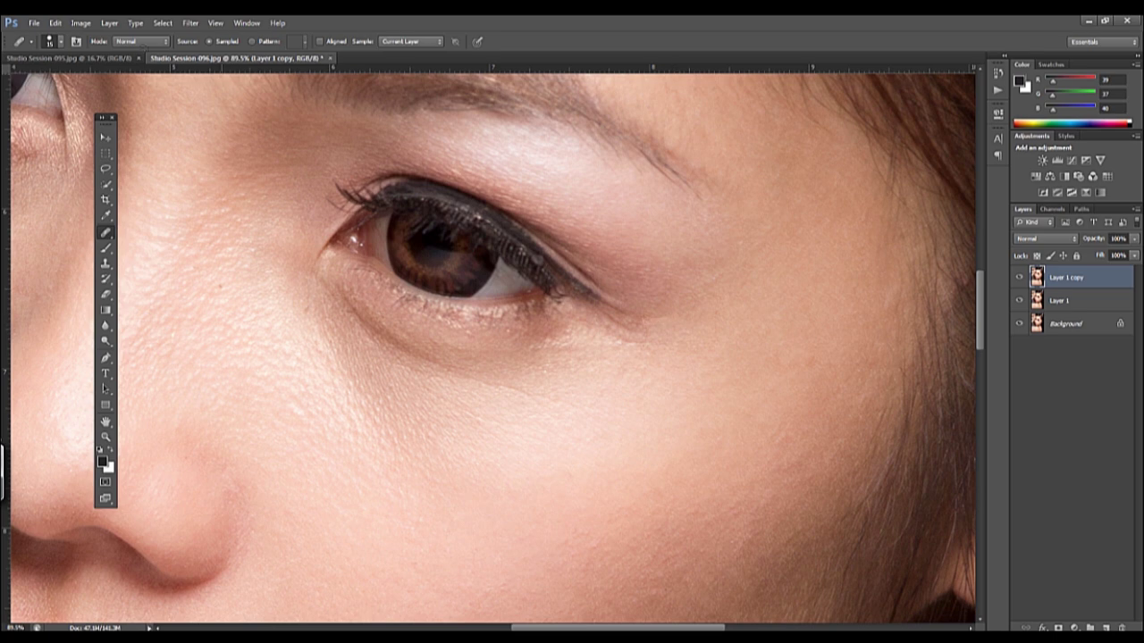
# Select the Spot Healing Brush and set its mode to Lighten
pyautogui.click(161, 234)
pyautogui.click(116, 41)
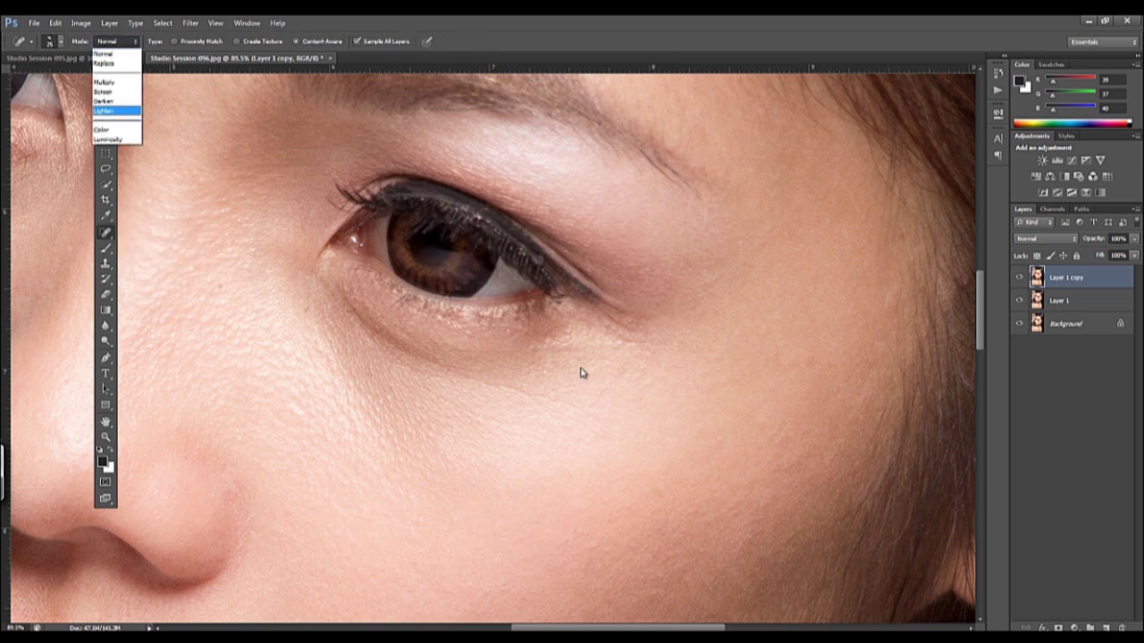
pyautogui.press('Return')
pyautogui.keyDown('alt'); pyautogui.click(660, 382); pyautogui.keyUp('alt')
pyautogui.press('Return')
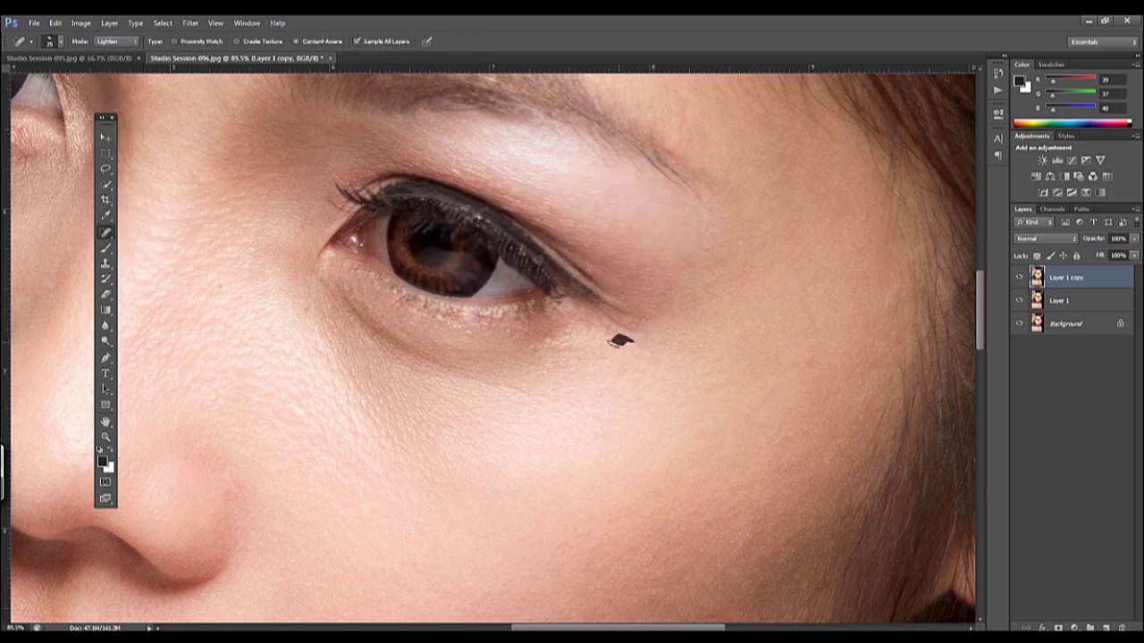
# Remove the dark mole and spot under the eye, then zoom out to the whole photo
pyautogui.click(630, 350)
pyautogui.moveTo(487, 353); pyautogui.dragTo(631, 359)
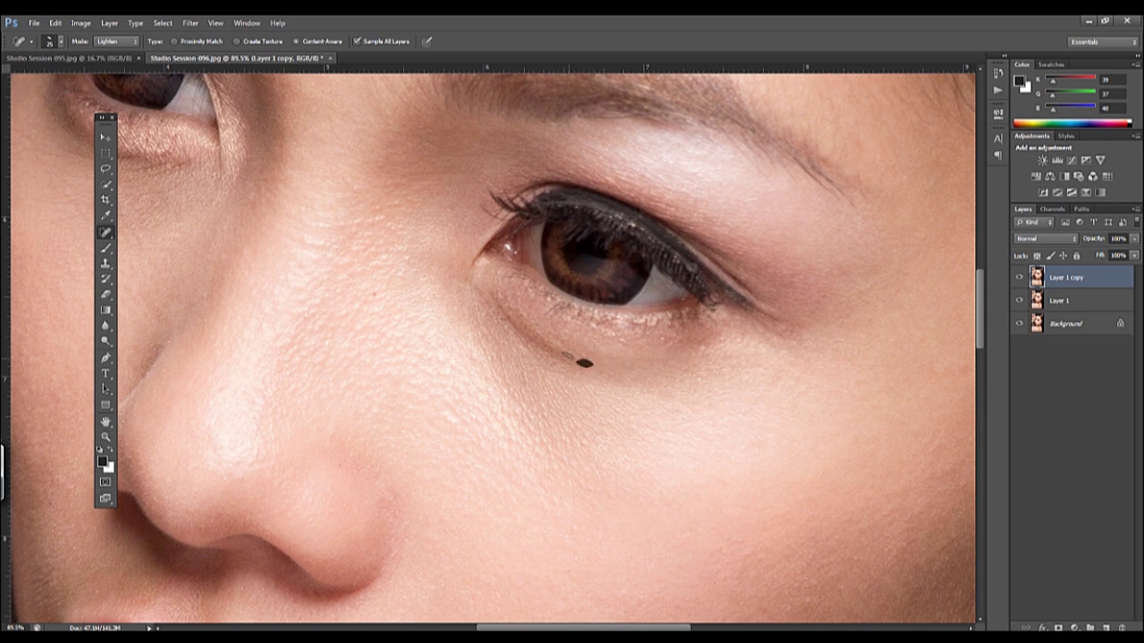
pyautogui.moveTo(500, 321); pyautogui.dragTo(562, 306)
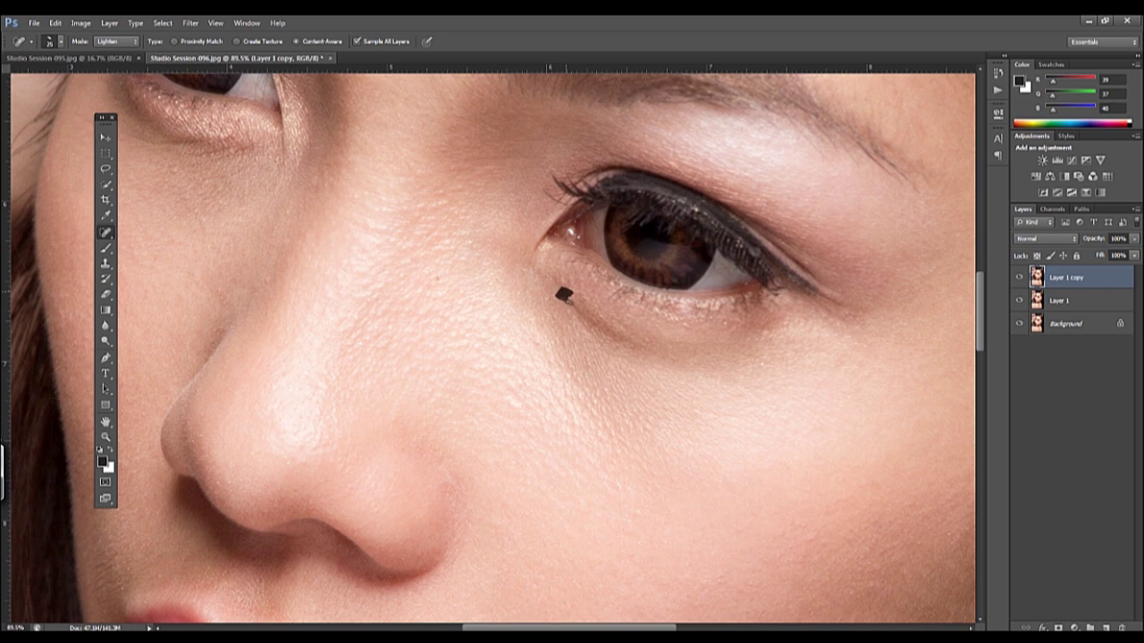
pyautogui.click(570, 305)
pyautogui.press('z')
pyautogui.click(765, 278)
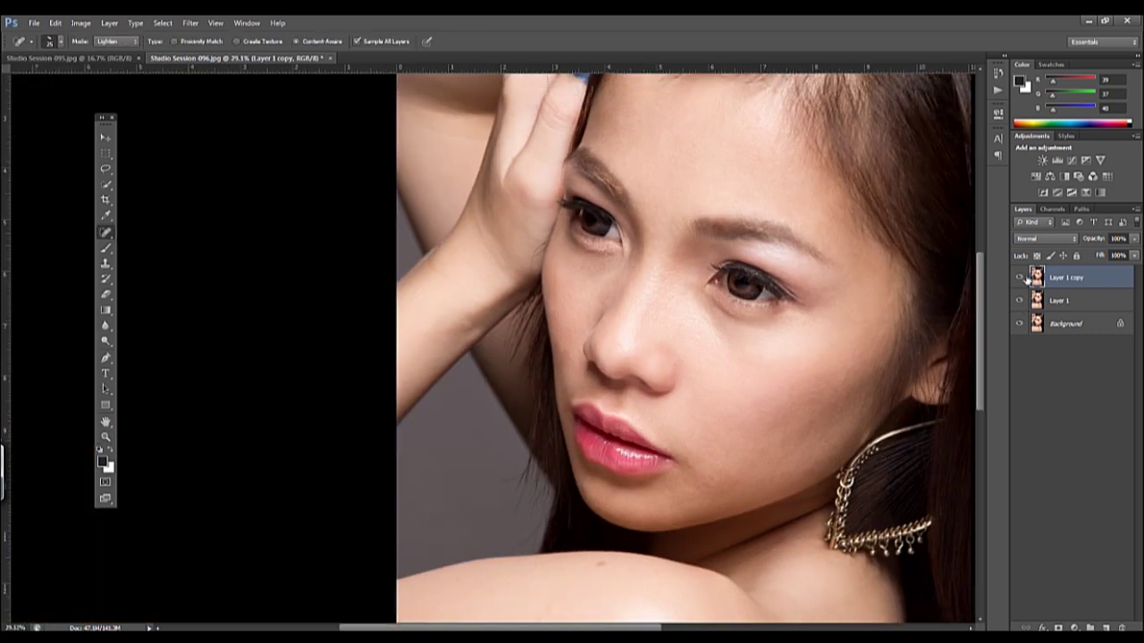
# Zoom out to the whole face, then frame the left eye and cheek
pyautogui.click(766, 278)
pyautogui.press('j')
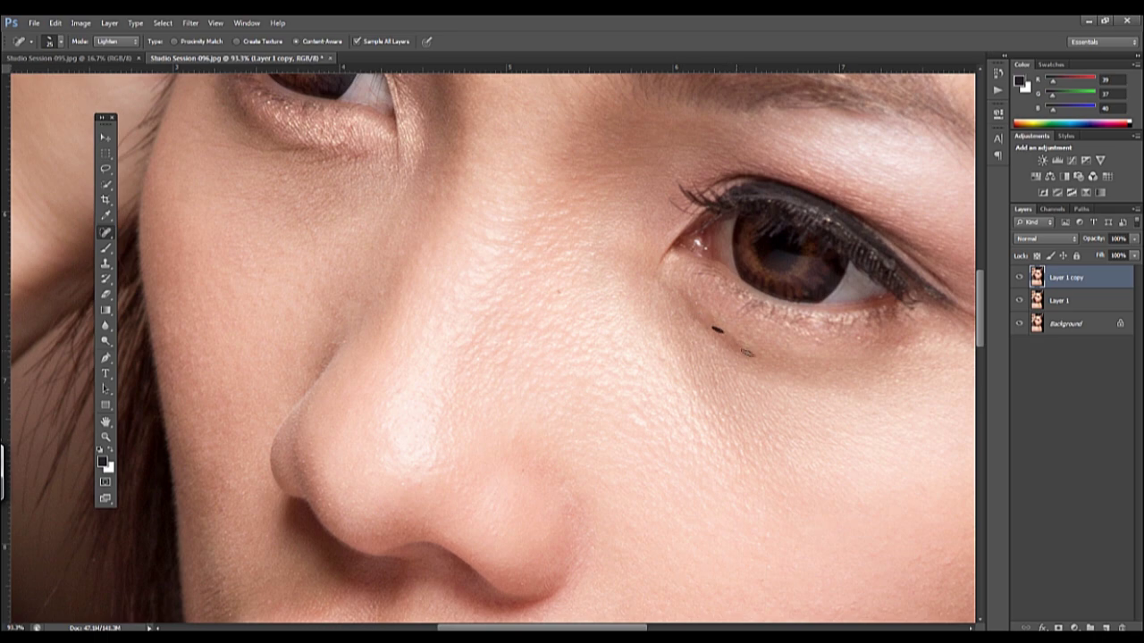
pyautogui.press('z')
pyautogui.moveTo(749, 363)
pyautogui.mouseDown()
pyautogui.moveTo(557, 267)
pyautogui.moveTo(616, 268)
pyautogui.mouseUp()
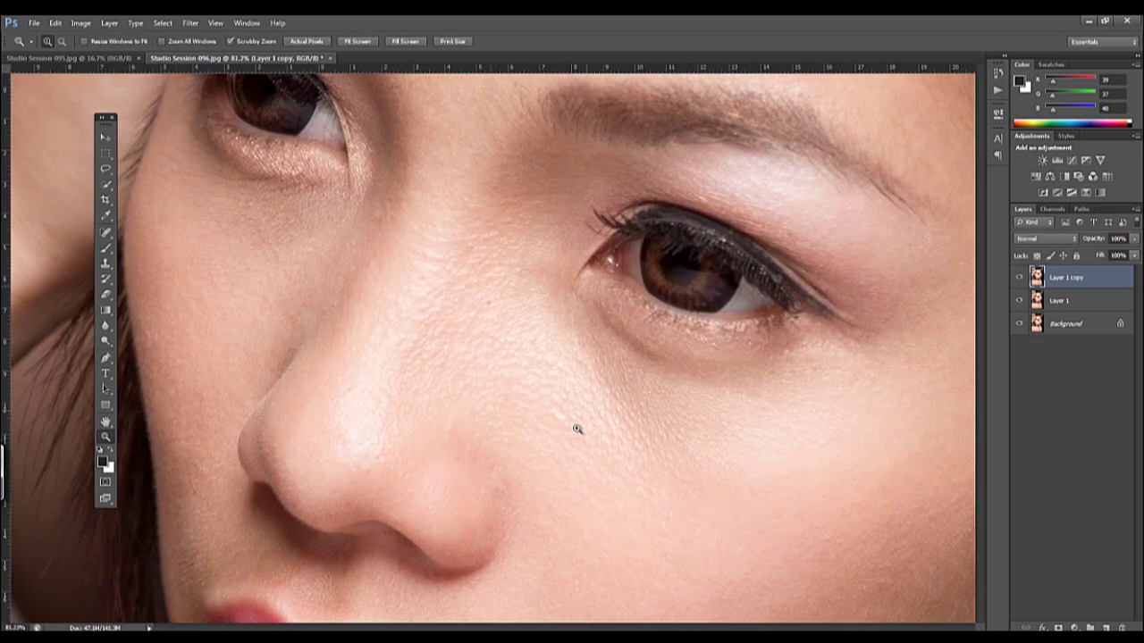
pyautogui.press('j')
pyautogui.hotkey('shift', 'j')
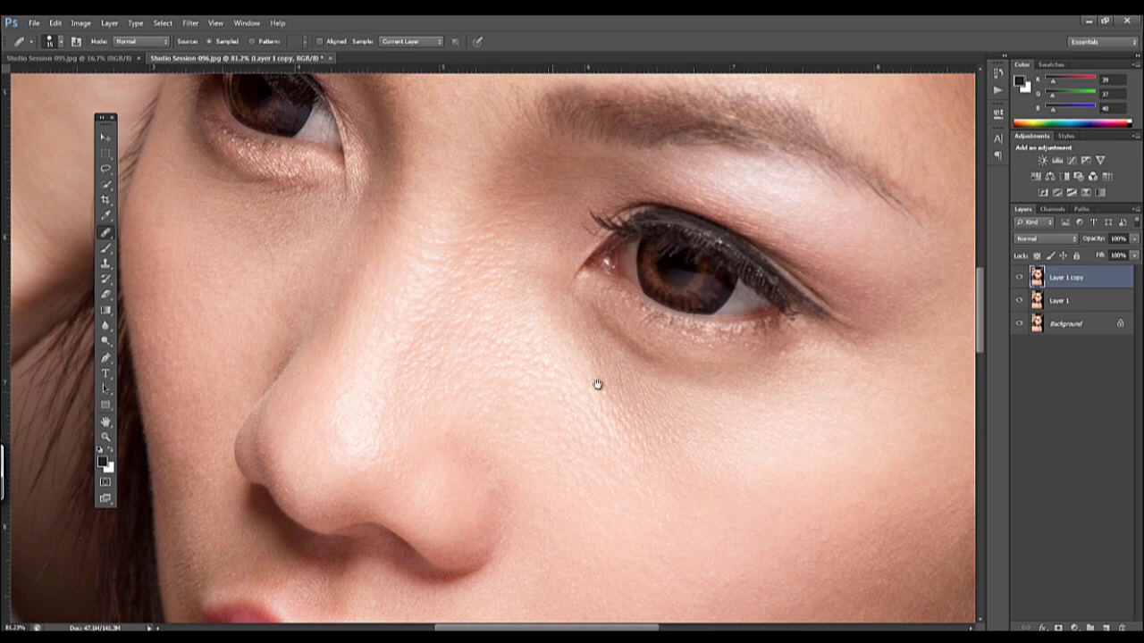
pyautogui.moveTo(597, 383); pyautogui.dragTo(630, 335)
# Spot-heal the blemish and fine lines under the left eye
pyautogui.rightClick(106, 232)
pyautogui.click(152, 231)
pyautogui.scroll(3, 501, 289)
pyautogui.click(461, 285)
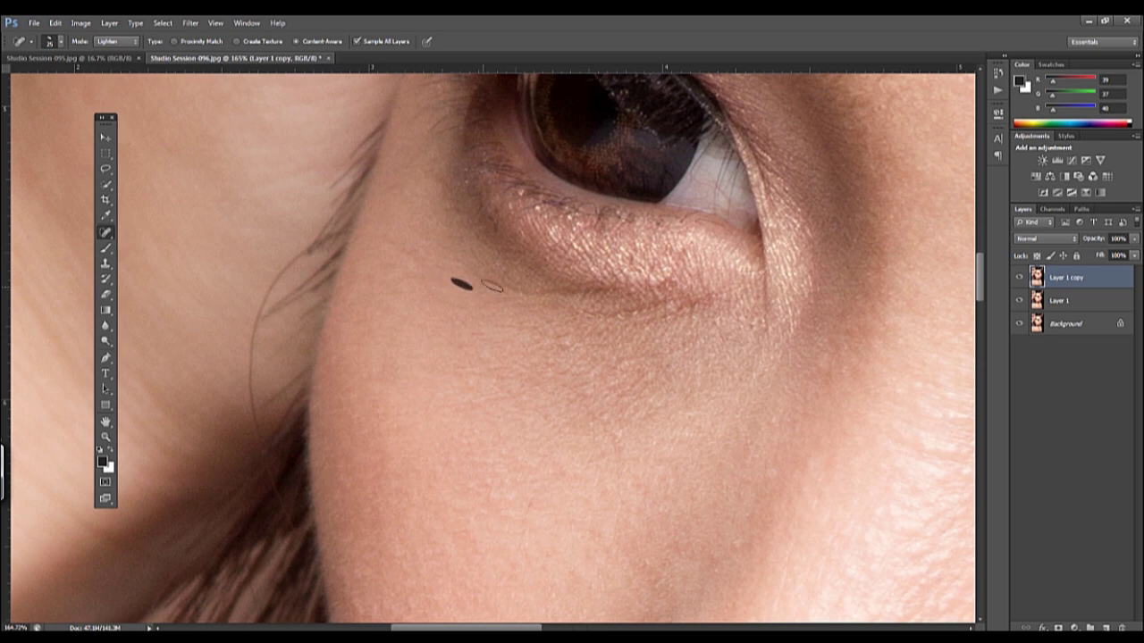
pyautogui.click(526, 289)
pyautogui.click(580, 288)
pyautogui.click(494, 285)
# Spot-heal the small blemishes scattered across the lower cheek
pyautogui.click(507, 327)
pyautogui.click(476, 400)
pyautogui.click(485, 381)
pyautogui.click(487, 393)
pyautogui.click(588, 313)
pyautogui.click(547, 359)
pyautogui.click(577, 368)
# Heal the remaining fine lines under the eye
pyautogui.click(538, 325)
pyautogui.click(614, 315)
pyautogui.click(642, 312)
pyautogui.click(615, 327)
pyautogui.moveTo(701, 311); pyautogui.dragTo(627, 324)
# Spot-heal the last remaining spots on the cheek
pyautogui.click(638, 383)
pyautogui.click(602, 378)
pyautogui.click(620, 395)
pyautogui.click(560, 420)
pyautogui.click(497, 393)
pyautogui.scroll(-5, 544, 431)
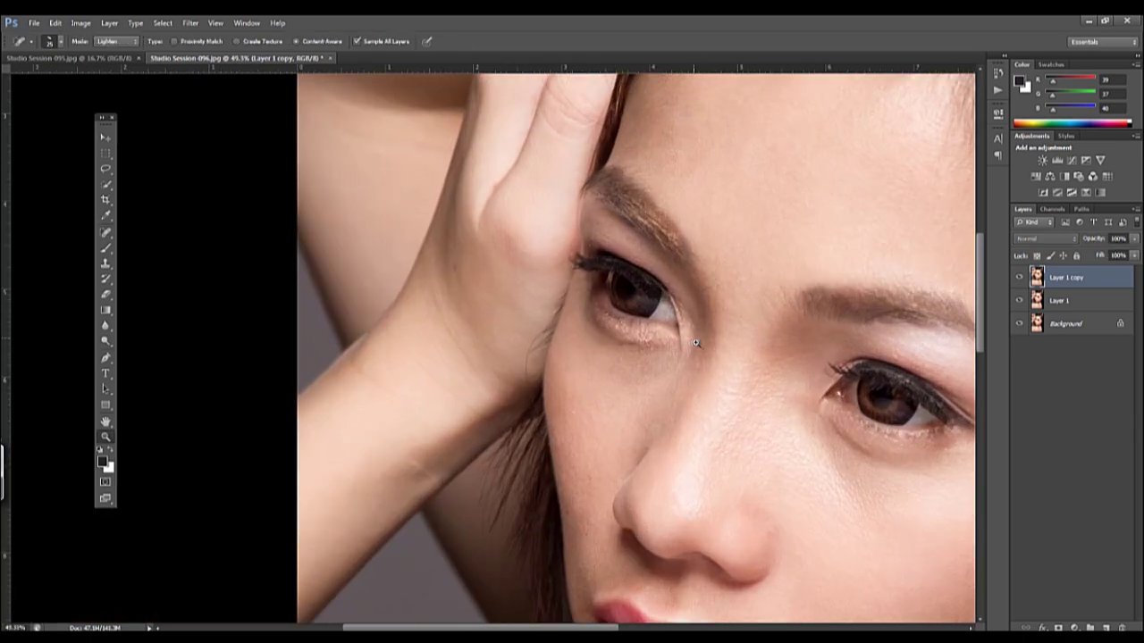
pyautogui.scroll(4, 696, 342)
# With the Healing Brush, sample clean skin and heal two small cheek spots
pyautogui.rightClick(111, 239)
pyautogui.click(152, 245)
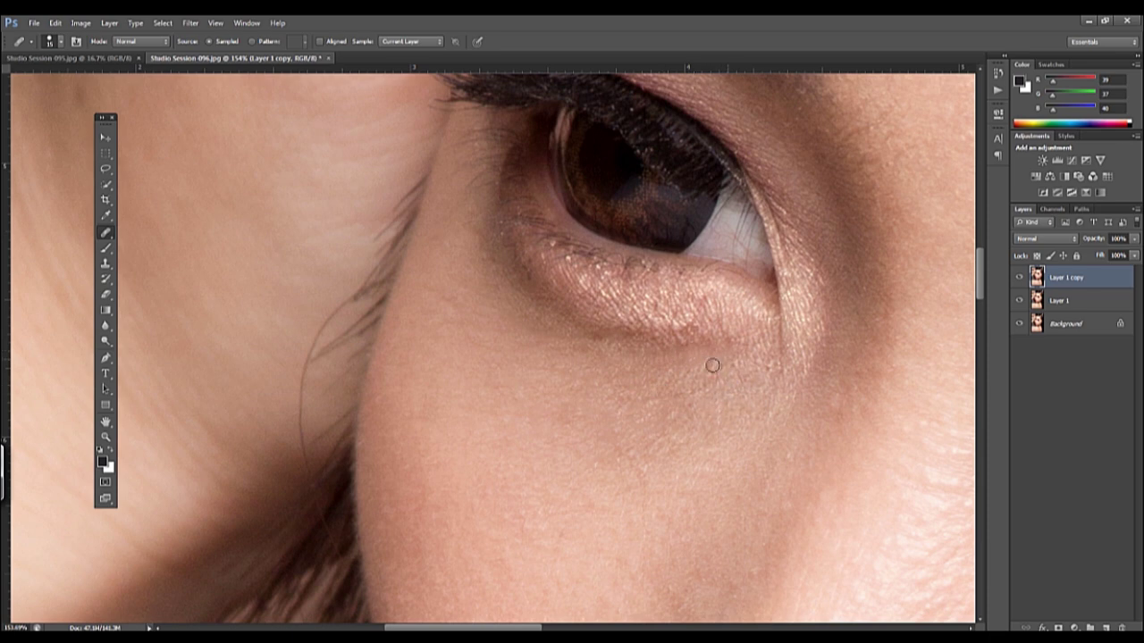
pyautogui.keyDown('alt'); pyautogui.click(704, 424); pyautogui.keyUp('alt')
pyautogui.click(684, 408)
pyautogui.press('z')
pyautogui.keyDown('alt'); pyautogui.click(720, 391); pyautogui.keyUp('alt')
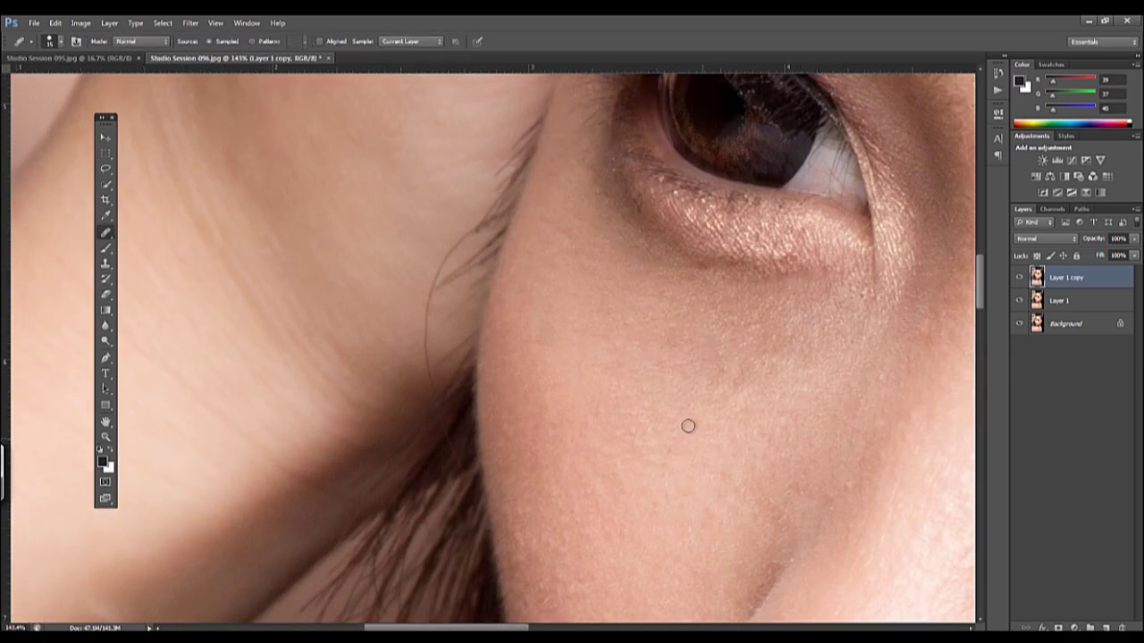
pyautogui.click(694, 420)
pyautogui.click(737, 382)
# Outline an area near the eye with the Patch tool, then zoom in near the nose
pyautogui.press('z')
pyautogui.moveTo(689, 408)
pyautogui.mouseDown()
pyautogui.moveTo(504, 220)
pyautogui.moveTo(511, 212)
pyautogui.mouseUp()
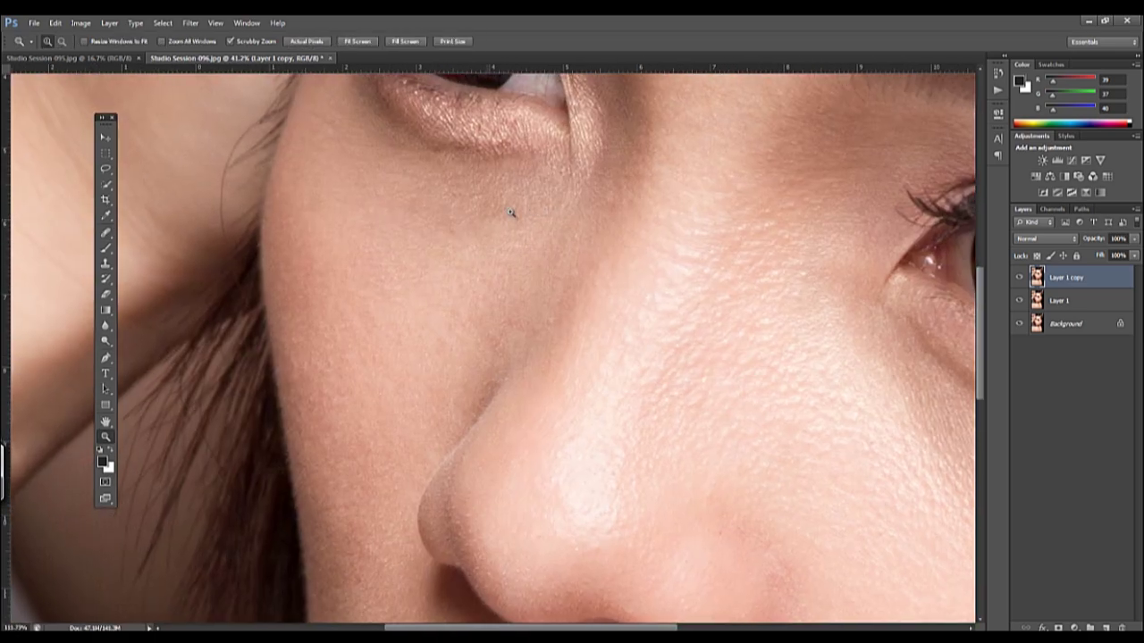
pyautogui.click(107, 245)
pyautogui.click(106, 232)
pyautogui.click(152, 253)
pyautogui.moveTo(439, 235); pyautogui.dragTo(446, 212)
pyautogui.press('z')
pyautogui.click(451, 311)
pyautogui.moveTo(451, 311)
pyautogui.mouseDown()
pyautogui.moveTo(420, 304)
pyautogui.moveTo(441, 294)
pyautogui.moveTo(768, 301)
pyautogui.mouseUp()
pyautogui.press('j')
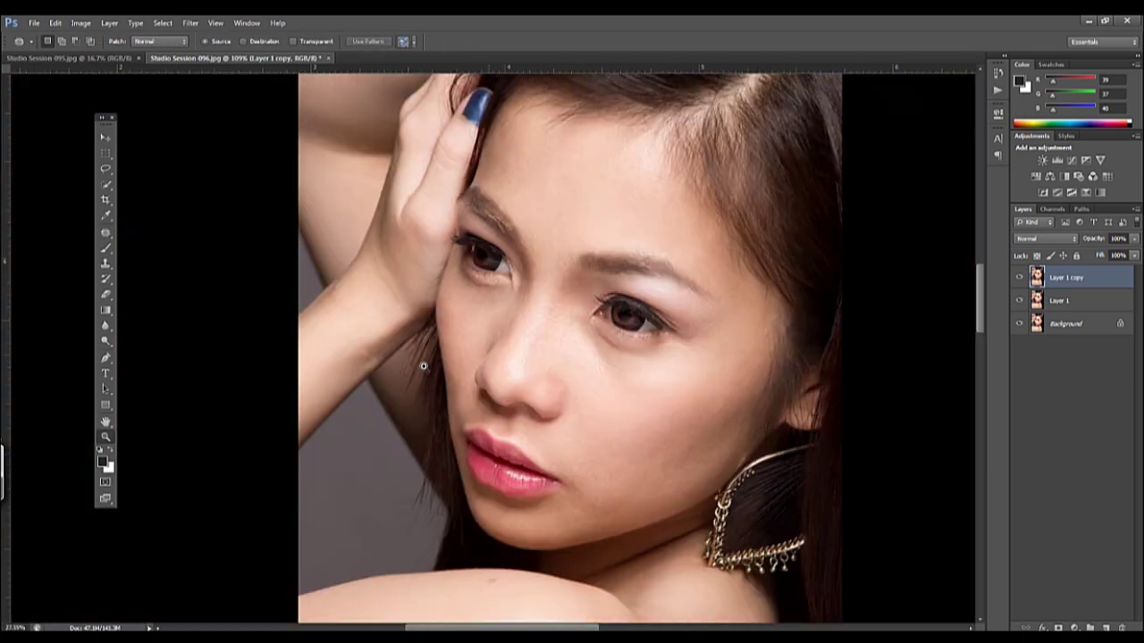
# Patch away the stray hair and small spots on the cheek near the earring
pyautogui.click(1019, 277)
pyautogui.press('z')
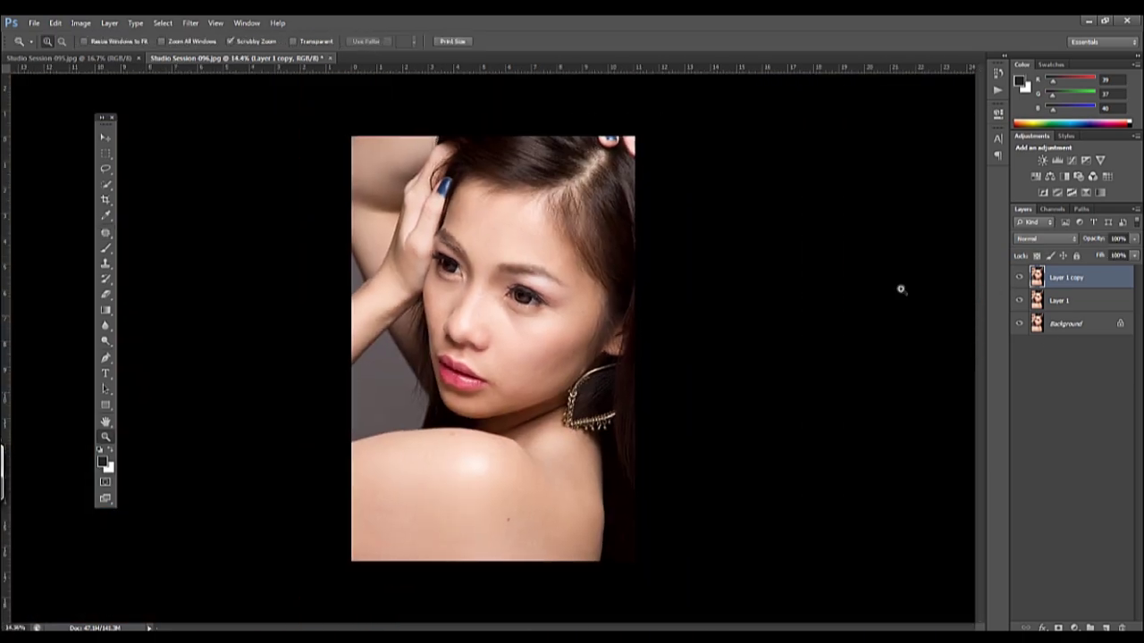
pyautogui.moveTo(581, 375); pyautogui.dragTo(684, 268)
pyautogui.press('j')
pyautogui.moveTo(498, 283); pyautogui.dragTo(429, 330)
pyautogui.moveTo(381, 283)
pyautogui.mouseDown()
pyautogui.moveTo(438, 247)
pyautogui.moveTo(490, 189)
pyautogui.moveTo(467, 247)
pyautogui.mouseUp()
pyautogui.moveTo(420, 304); pyautogui.dragTo(458, 254)
pyautogui.hotkey('ctrl', 'd')
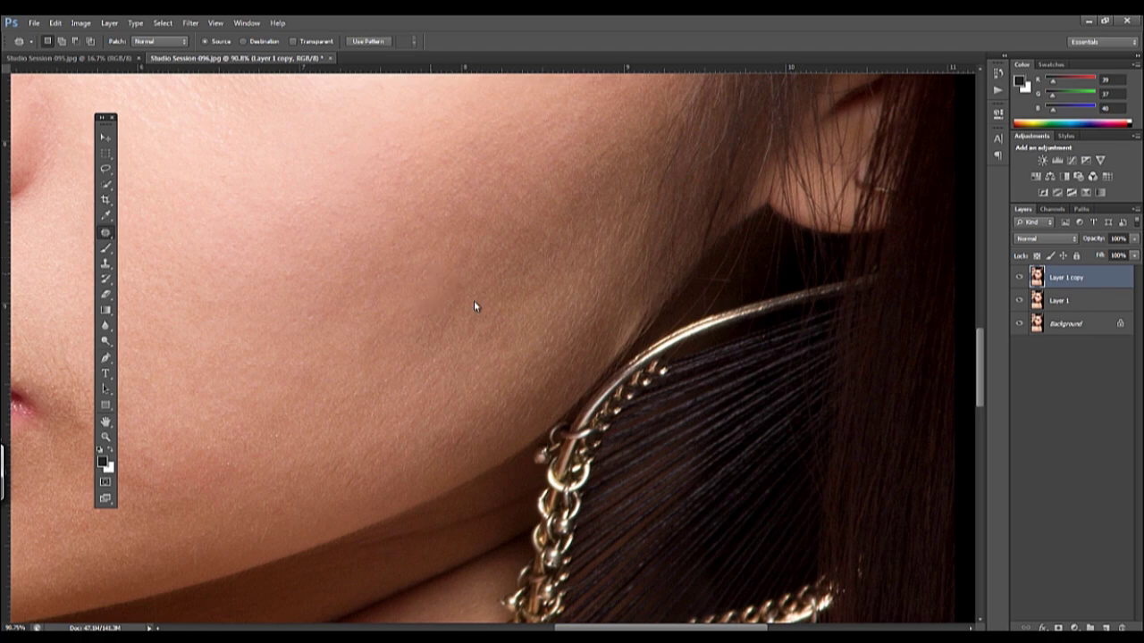
pyautogui.moveTo(473, 306); pyautogui.dragTo(442, 227)
pyautogui.moveTo(403, 357)
pyautogui.mouseDown()
pyautogui.moveTo(373, 333)
pyautogui.moveTo(301, 390)
pyautogui.moveTo(413, 345)
pyautogui.moveTo(498, 373)
pyautogui.moveTo(462, 319)
pyautogui.mouseUp()
pyautogui.hotkey('ctrl', 'd')
# Patch a blemish and a teardrop-shaped area lower on the cheek onto clean skin
pyautogui.press('z')
pyautogui.keyDown('alt'); pyautogui.click(493, 361); pyautogui.keyUp('alt')
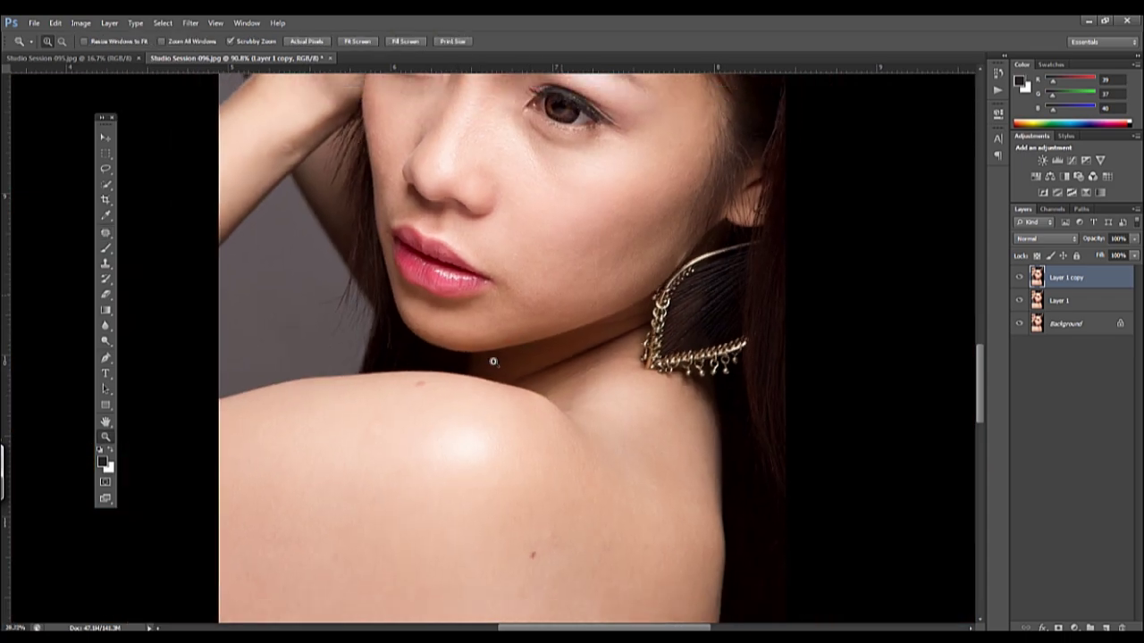
pyautogui.press('j')
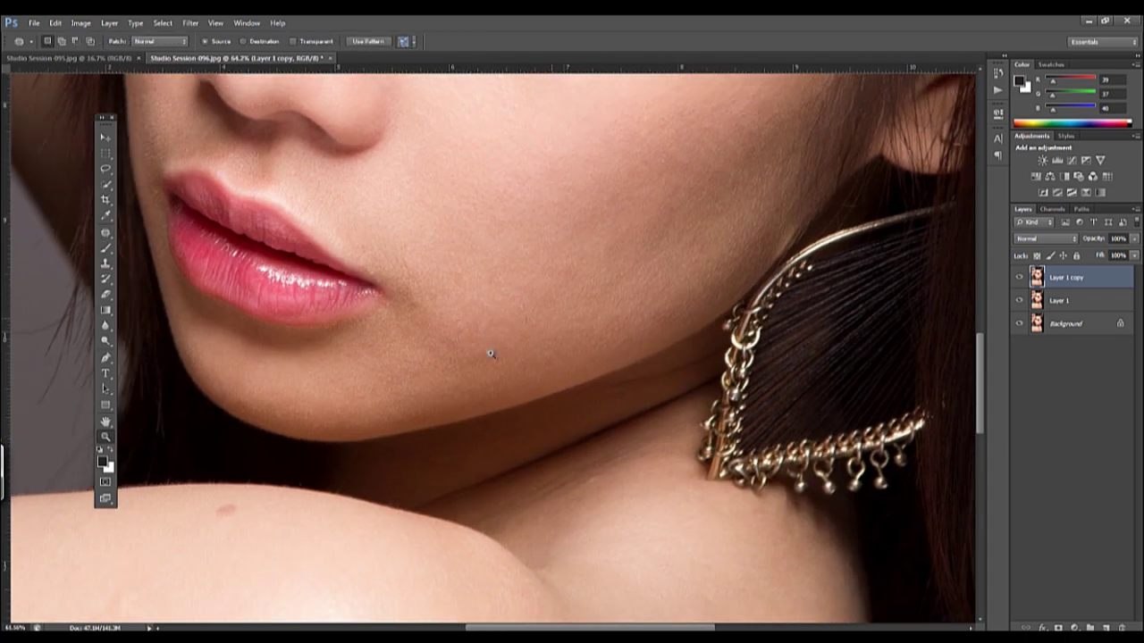
pyautogui.press('z')
pyautogui.keyDown('alt'); pyautogui.click(489, 354); pyautogui.keyUp('alt')
pyautogui.click(638, 294)
pyautogui.keyDown('alt'); pyautogui.click(638, 333); pyautogui.keyUp('alt')
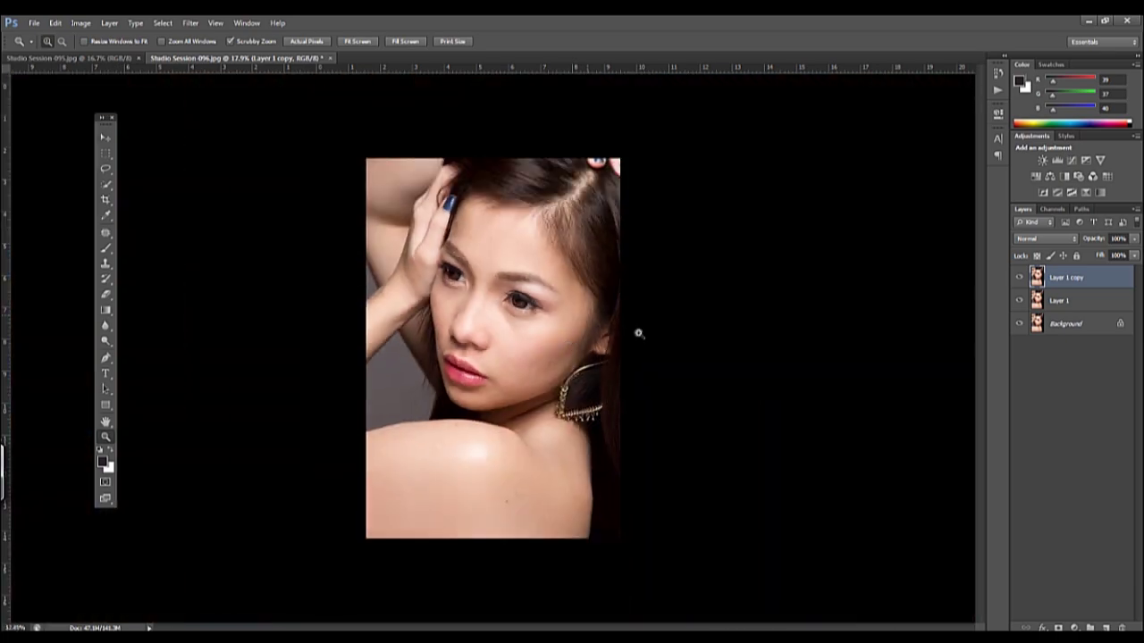
pyautogui.moveTo(638, 333); pyautogui.dragTo(373, 421)
pyautogui.press('j')
pyautogui.moveTo(736, 404)
pyautogui.mouseDown()
pyautogui.moveTo(778, 378)
pyautogui.moveTo(737, 371)
pyautogui.mouseUp()
pyautogui.press('j')
pyautogui.scroll(5, 758, 395)
pyautogui.moveTo(663, 418)
pyautogui.mouseDown()
pyautogui.moveTo(697, 521)
pyautogui.moveTo(738, 471)
pyautogui.moveTo(664, 420)
pyautogui.mouseUp()
pyautogui.moveTo(736, 503); pyautogui.dragTo(728, 377)
# Outline the spot on the forearm for patching
pyautogui.scroll(-3, 733, 408)
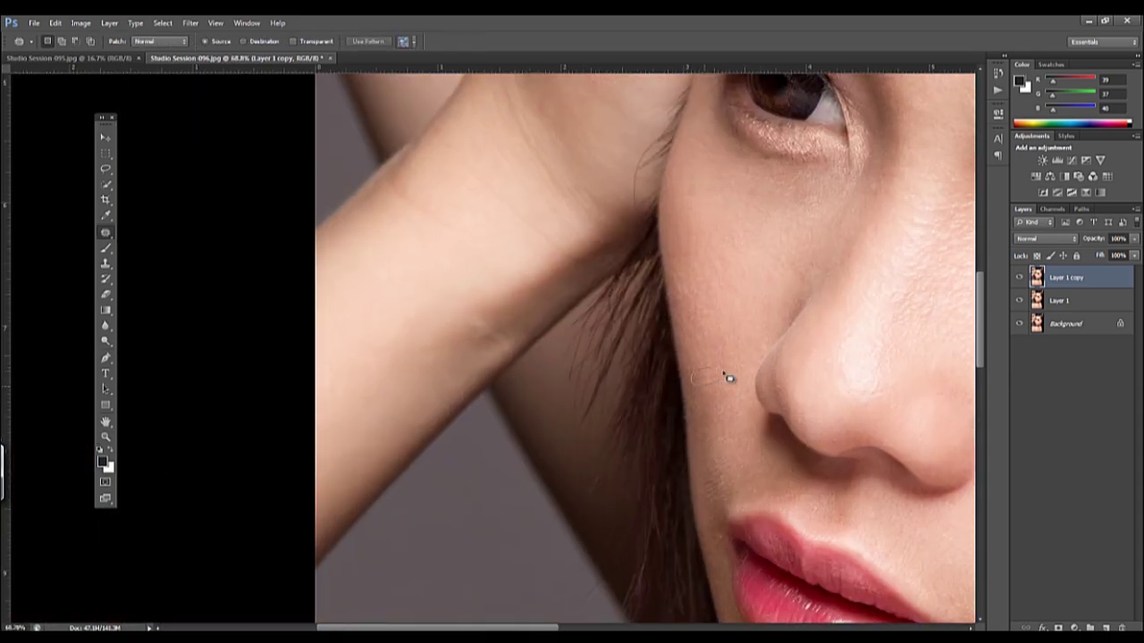
pyautogui.scroll(-3, 722, 449)
pyautogui.scroll(4, 626, 363)
pyautogui.moveTo(626, 363)
pyautogui.mouseDown()
pyautogui.moveTo(663, 355)
pyautogui.moveTo(677, 369)
pyautogui.moveTo(650, 420)
pyautogui.moveTo(683, 370)
pyautogui.mouseUp()
pyautogui.scroll(-3, 674, 388)
pyautogui.scroll(3, 673, 388)
pyautogui.scroll(-3, 677, 369)
pyautogui.scroll(3, 695, 365)
# Patch the skin spot on the shoulder with clean shoulder skin
pyautogui.press('z')
pyautogui.scroll(-3, 592, 472)
pyautogui.scroll(3, 548, 531)
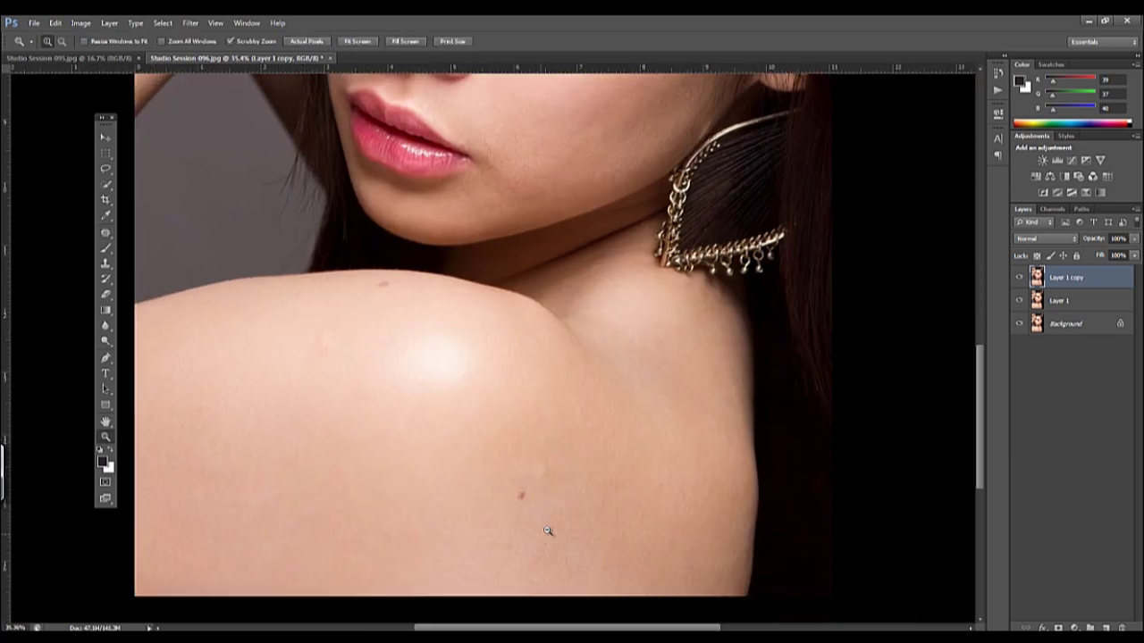
pyautogui.scroll(1, 547, 531)
pyautogui.press('j')
pyautogui.moveTo(511, 487); pyautogui.dragTo(504, 507)
pyautogui.moveTo(517, 444); pyautogui.dragTo(642, 467)
pyautogui.moveTo(523, 312); pyautogui.dragTo(331, 314)
# Patch the mark above the eyebrow, then fit the photo and toggle the retouched layer
pyautogui.press('z')
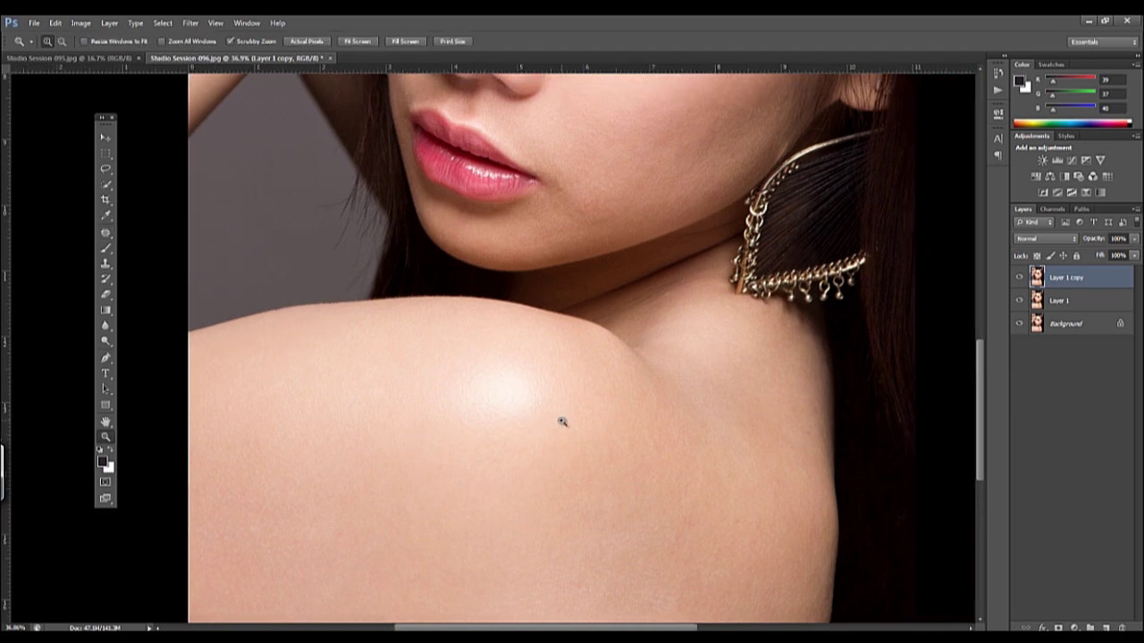
pyautogui.scroll(-3, 560, 413)
pyautogui.scroll(2, 477, 455)
pyautogui.scroll(2, 600, 231)
pyautogui.scroll(2, 599, 232)
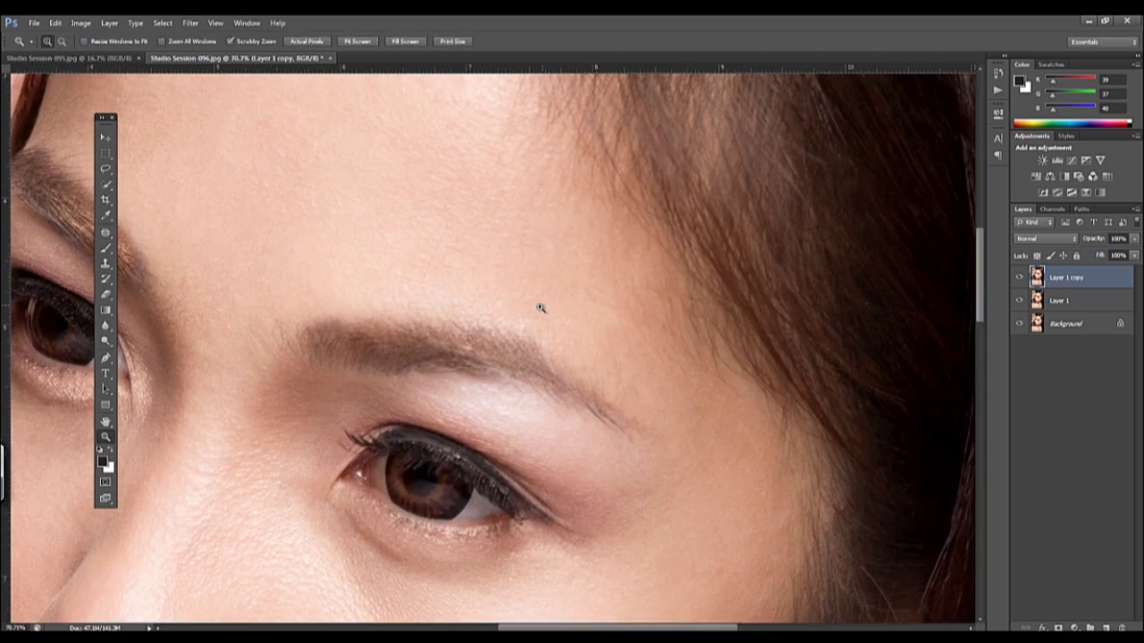
pyautogui.press('j')
pyautogui.moveTo(528, 315); pyautogui.dragTo(524, 283)
pyautogui.hotkey('ctrl', 'd')
pyautogui.hscroll(-3, 536, 259)
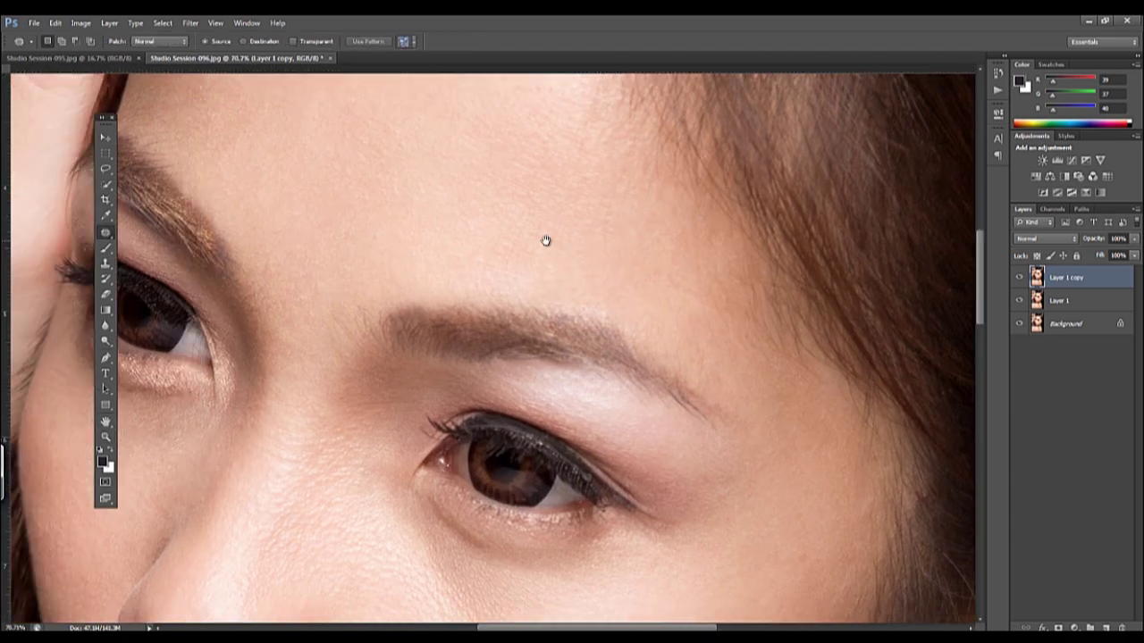
pyautogui.hscroll(-3, 473, 268)
pyautogui.scroll(3, 537, 313)
pyautogui.hotkey('ctrl', '0')
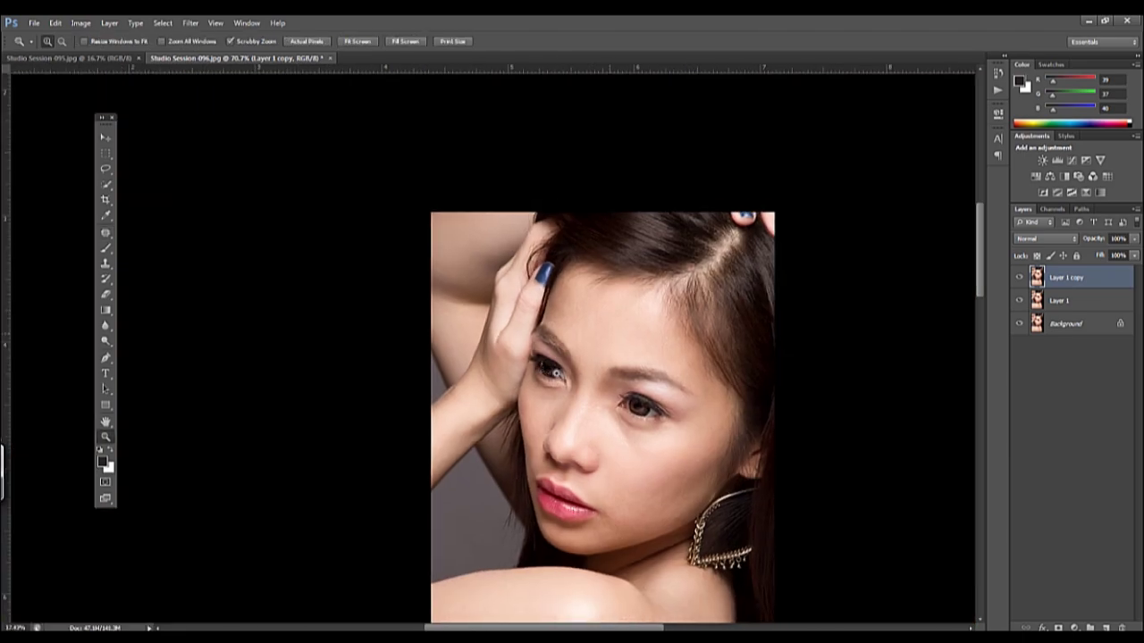
pyautogui.click(1020, 278)
# Duplicate the layer and patch the dark under-eye area from lighter cheek skin
pyautogui.moveTo(446, 277)
pyautogui.mouseDown()
pyautogui.moveTo(523, 289)
pyautogui.moveTo(449, 307)
pyautogui.moveTo(474, 295)
pyautogui.moveTo(365, 432)
pyautogui.moveTo(419, 420)
pyautogui.mouseUp()
pyautogui.press('z')
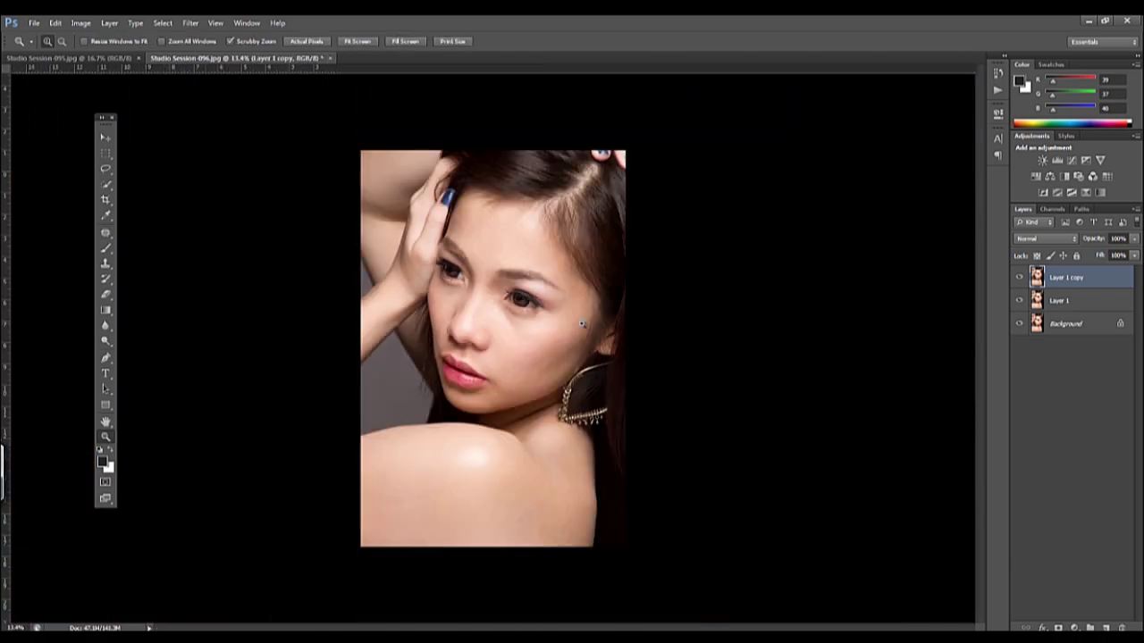
pyautogui.hotkey('ctrl', 'j')
pyautogui.moveTo(531, 305); pyautogui.dragTo(620, 322)
pyautogui.press('j')
pyautogui.moveTo(452, 302); pyautogui.dragTo(604, 319)
pyautogui.moveTo(552, 367)
pyautogui.mouseDown()
pyautogui.moveTo(581, 461)
pyautogui.moveTo(619, 466)
pyautogui.mouseUp()
pyautogui.hotkey('ctrl', 'd')
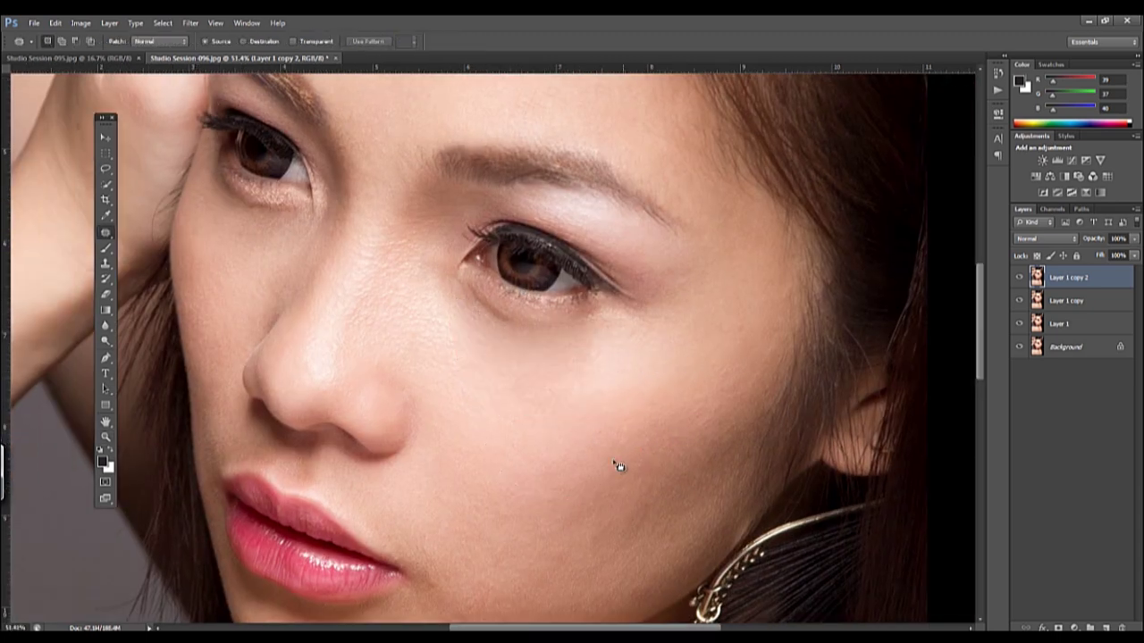
# Lower the new layer's opacity to 29% and zoom back in on the face
pyautogui.click(1134, 239)
pyautogui.moveTo(1127, 252); pyautogui.dragTo(1091, 251)
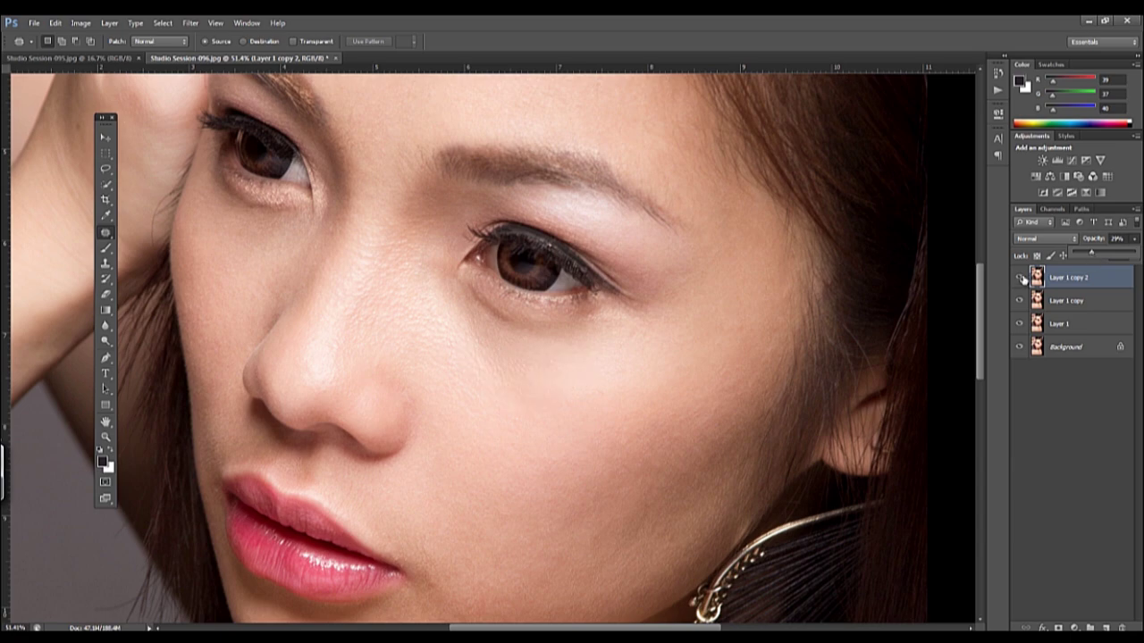
pyautogui.hotkey('ctrl', '0')
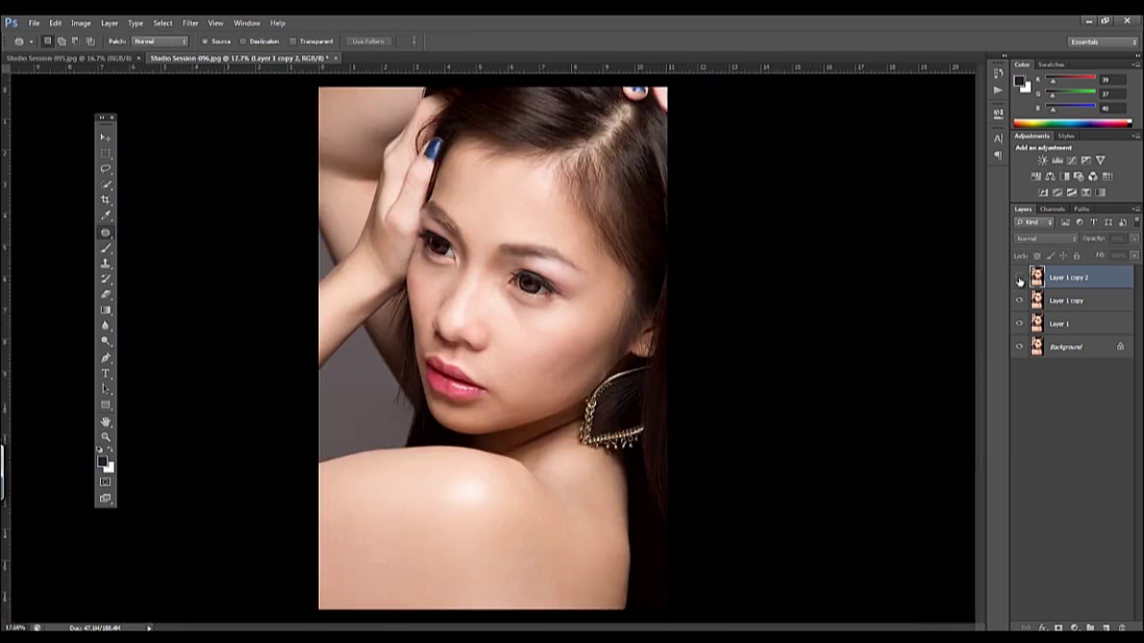
pyautogui.press('z')
pyautogui.moveTo(516, 322)
pyautogui.mouseDown()
pyautogui.moveTo(505, 390)
pyautogui.moveTo(630, 375)
pyautogui.mouseUp()
pyautogui.press('j')
pyautogui.hotkey('ctrl', 'd')
# Zoom in on the other eye and outline the shadow beneath it for patching
pyautogui.hotkey('ctrl', '0')
pyautogui.press('z')
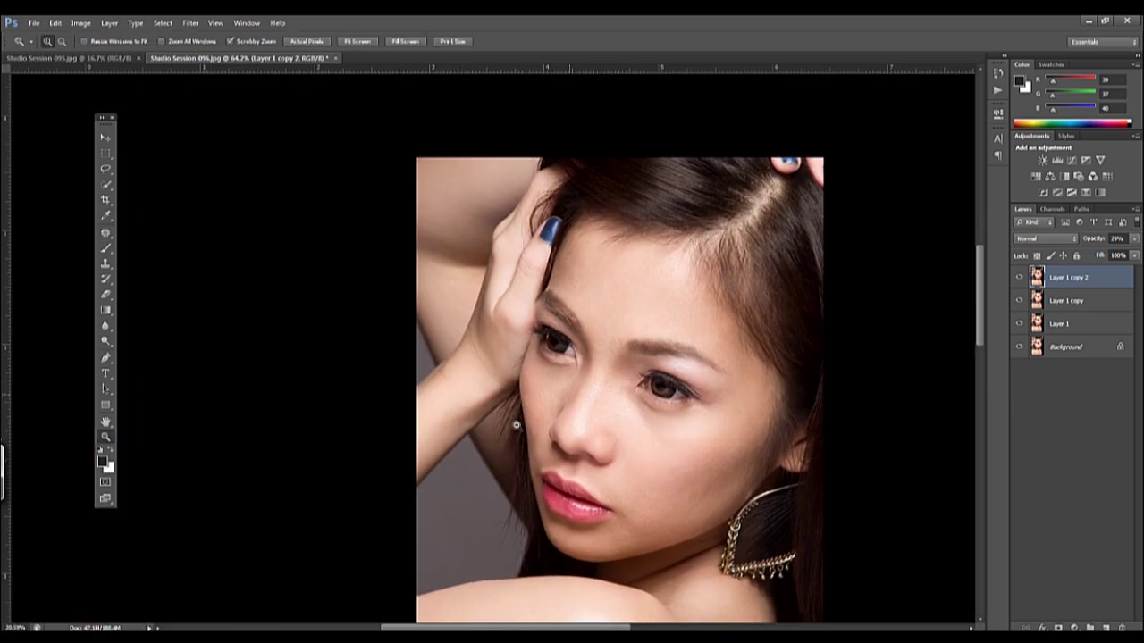
pyautogui.click(531, 357)
pyautogui.click(523, 340)
pyautogui.press('j')
pyautogui.moveTo(542, 332); pyautogui.dragTo(575, 463)
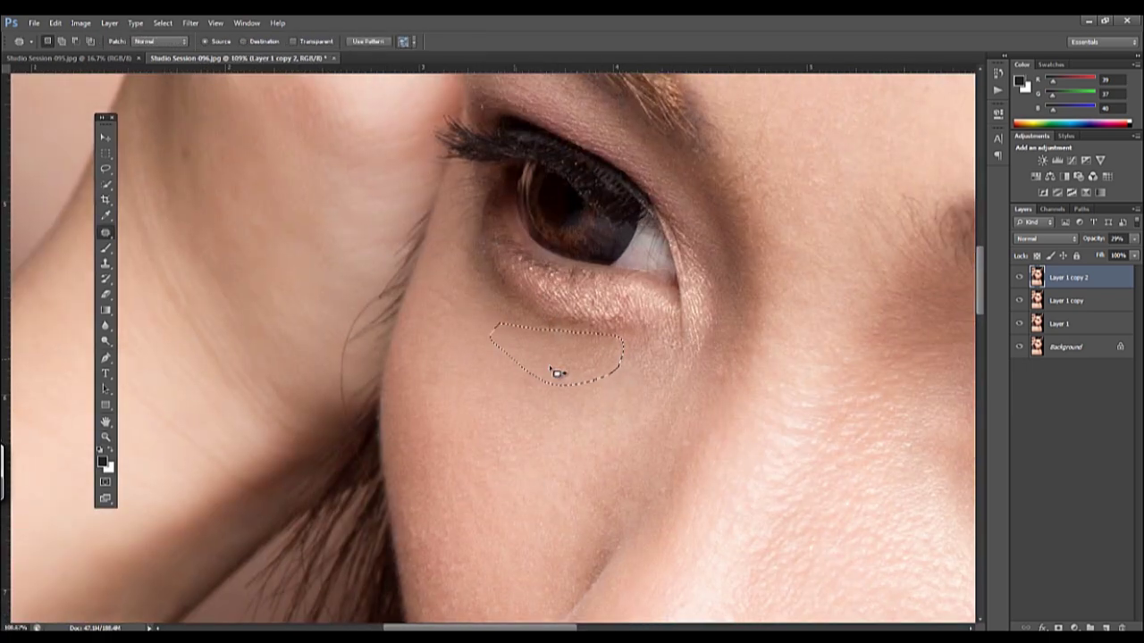
pyautogui.press('z')
pyautogui.scroll(-5, 562, 454)
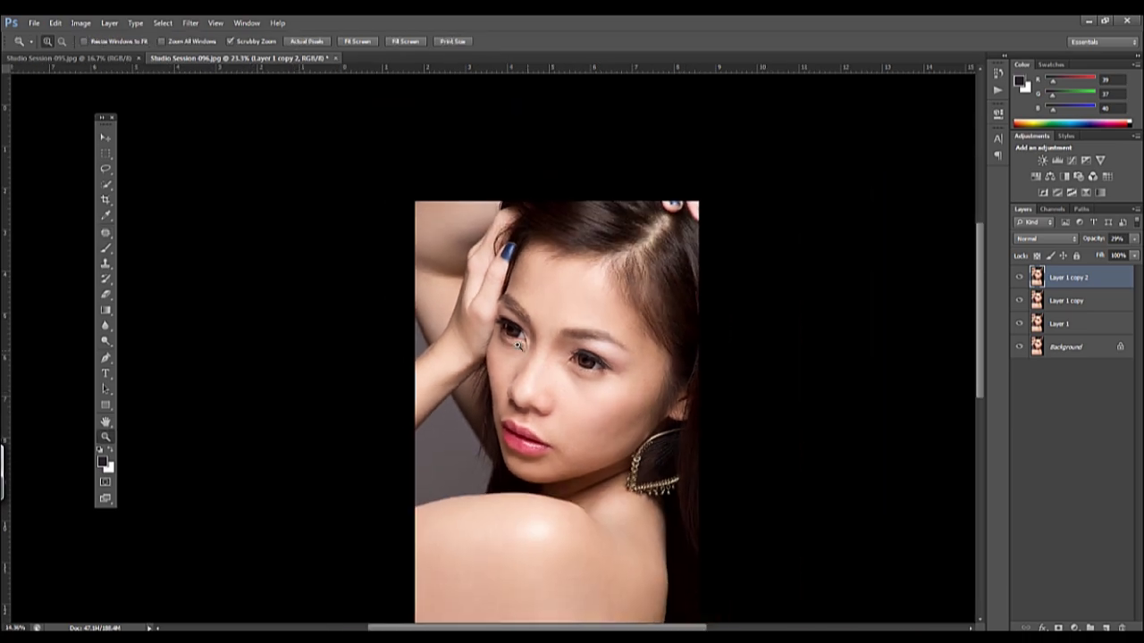
pyautogui.scroll(8, 469, 288)
# Patch the mark beside the lips, deselect, and make Layer 1 copy the working layer
pyautogui.press('j')
pyautogui.scroll(-5, 406, 438)
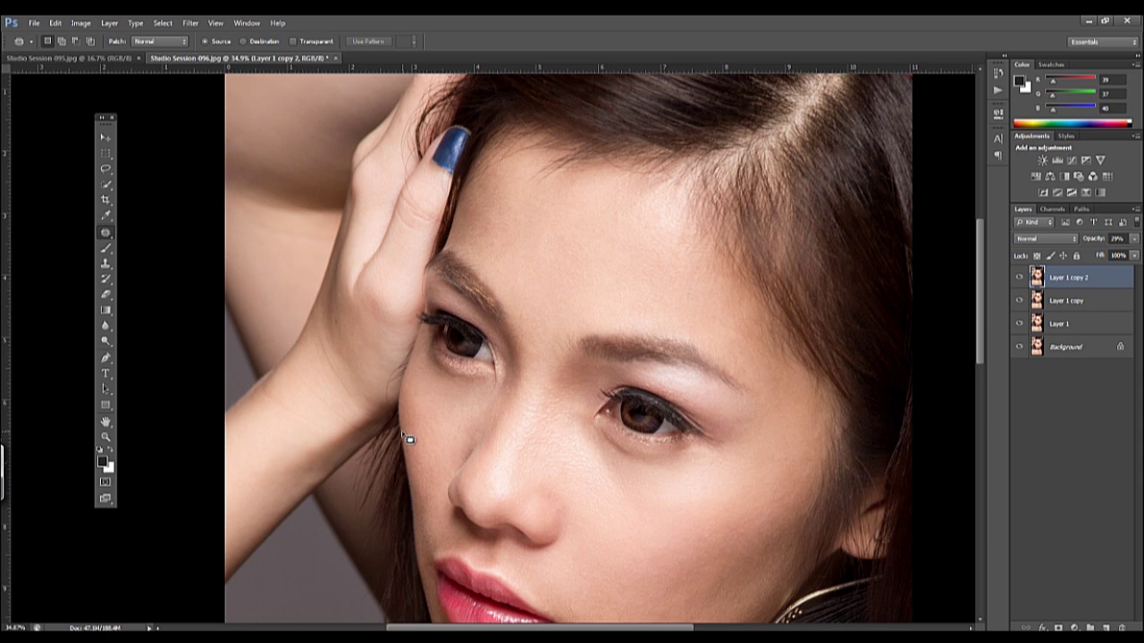
pyautogui.scroll(-3, 605, 344)
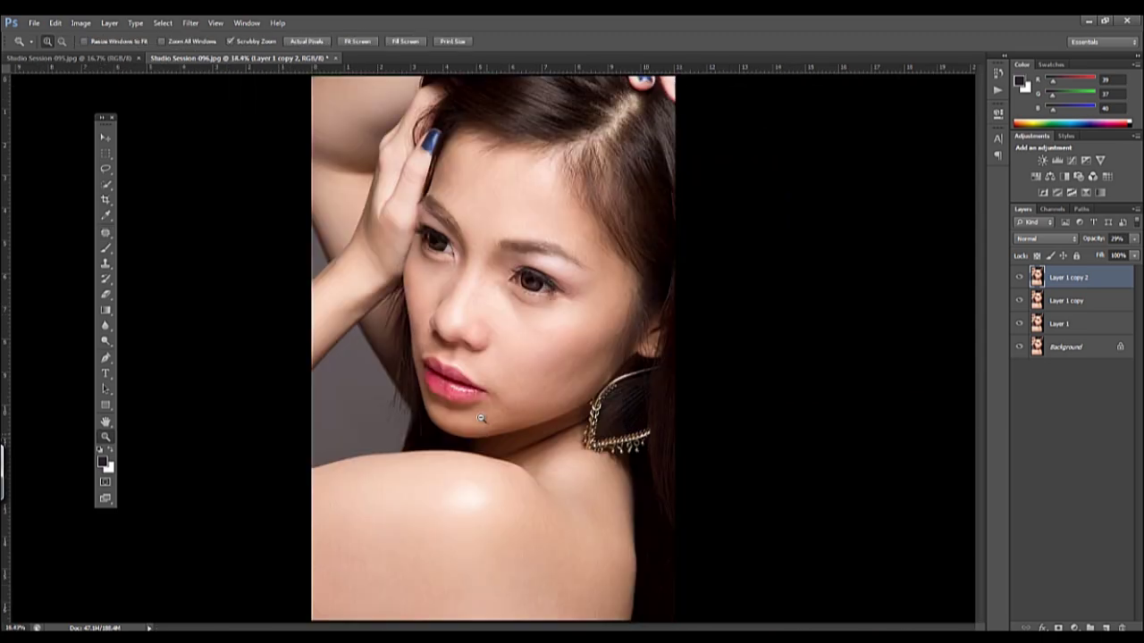
pyautogui.scroll(5, 549, 328)
pyautogui.hotkey('ctrl', 'd')
pyautogui.hotkey('alt', '[')
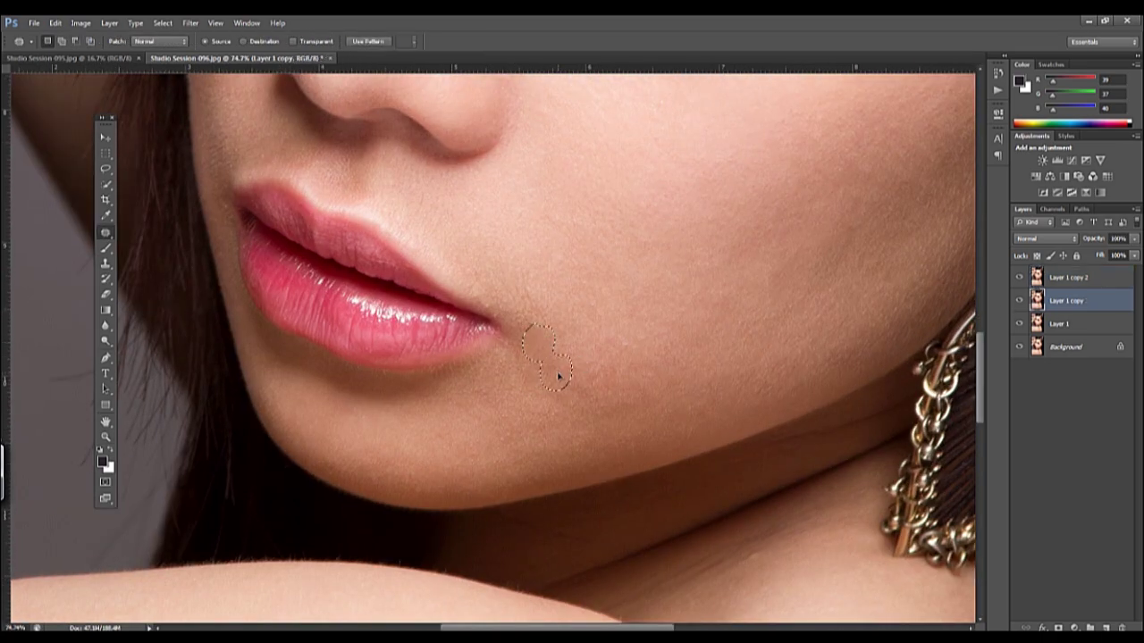
pyautogui.scroll(-4, 581, 349)
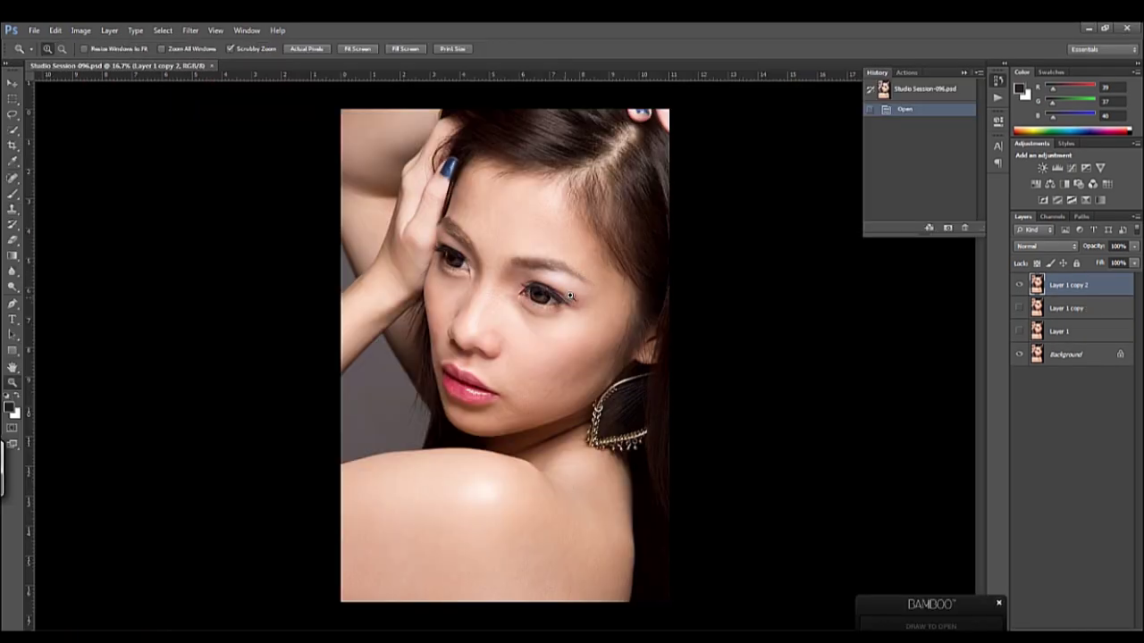
pyautogui.scroll(5, 569, 296)
# Duplicate the layer and patch two areas of lines under the right eye
pyautogui.scroll(-3, 569, 295)
pyautogui.press('s')
pyautogui.hotkey('ctrl', 'j')
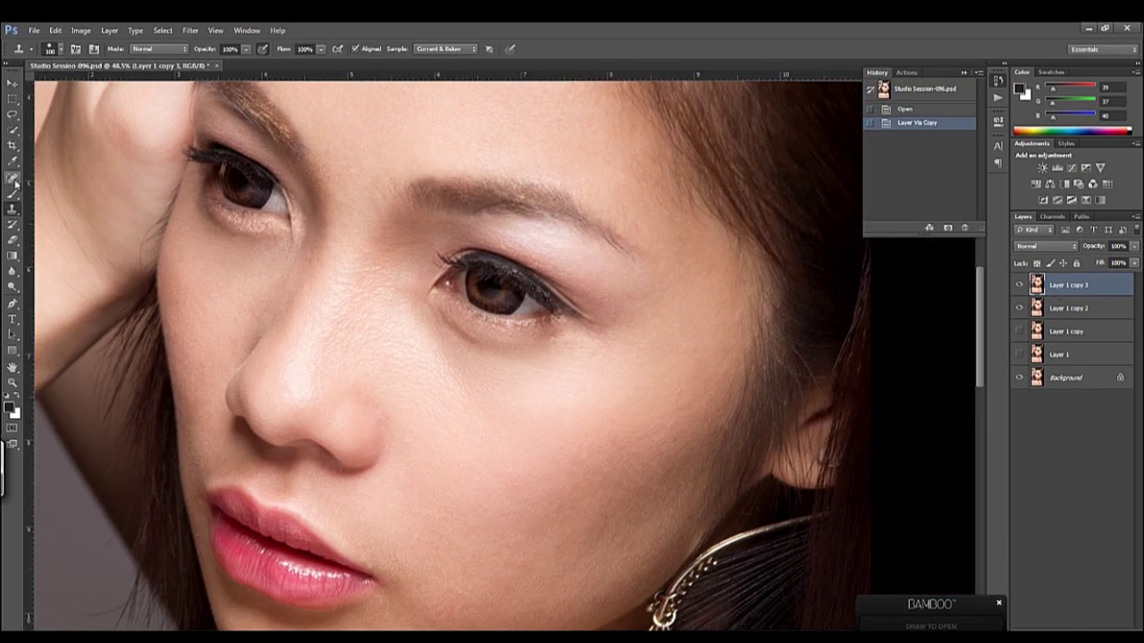
pyautogui.rightClick(15, 183)
pyautogui.click(54, 203)
pyautogui.moveTo(438, 308); pyautogui.dragTo(421, 303)
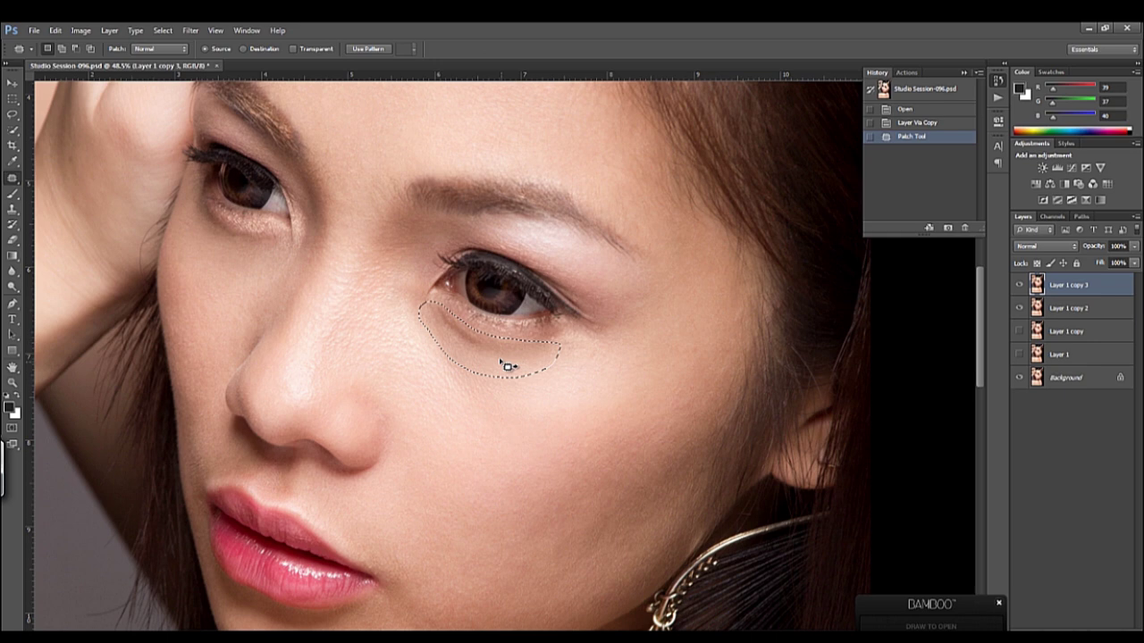
pyautogui.moveTo(506, 365); pyautogui.dragTo(503, 442)
pyautogui.hotkey('ctrl', 'd')
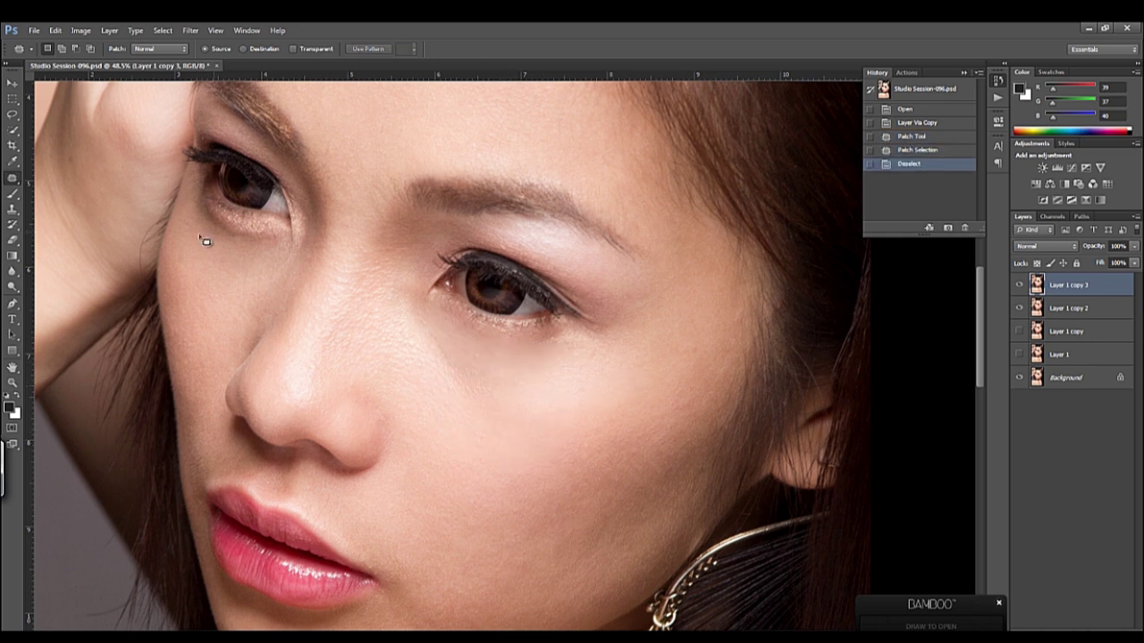
pyautogui.moveTo(220, 209); pyautogui.dragTo(214, 278)
pyautogui.click(482, 290)
# Lower the copy layer's opacity to about 63% and toggle it to compare
pyautogui.click(1135, 246)
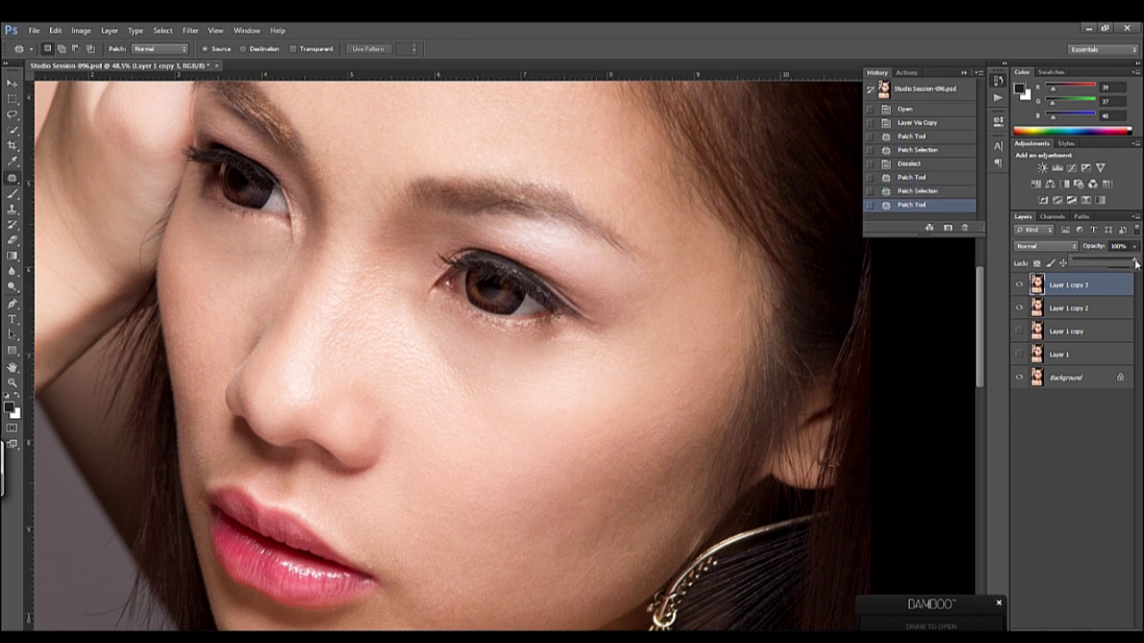
pyautogui.moveTo(1132, 261); pyautogui.dragTo(1113, 263)
pyautogui.click(1018, 284)
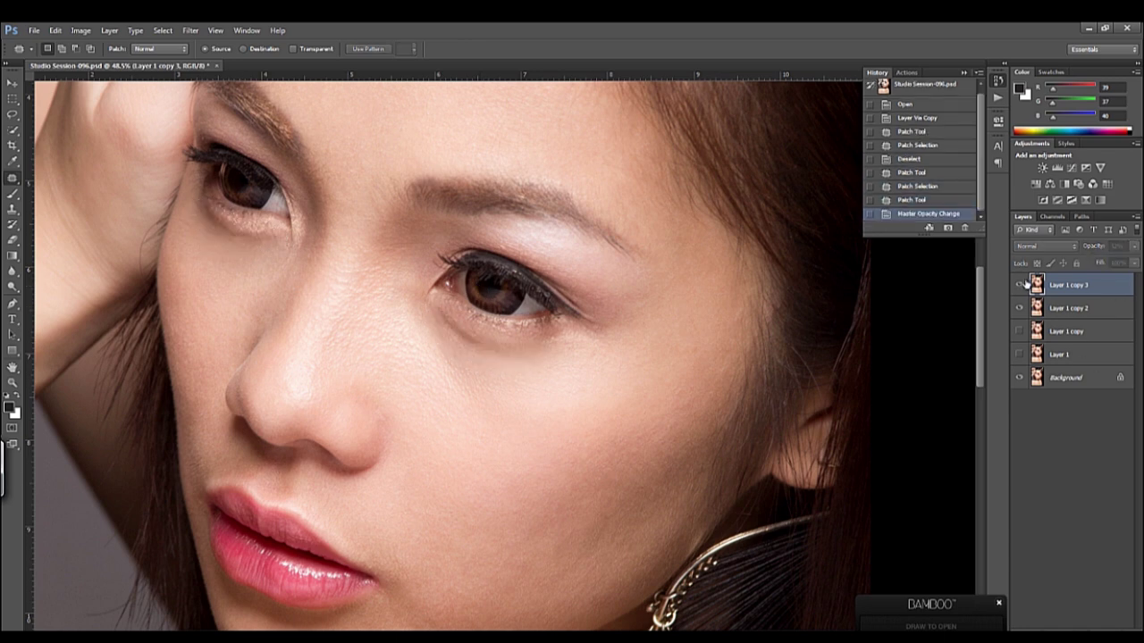
pyautogui.hotkey('ctrl', '0')
pyautogui.click(1019, 284)
# Merge the softened copy layer down and duplicate the merged layer
pyautogui.click(1019, 284)
pyautogui.click(1019, 284)
pyautogui.rightClick(1070, 290)
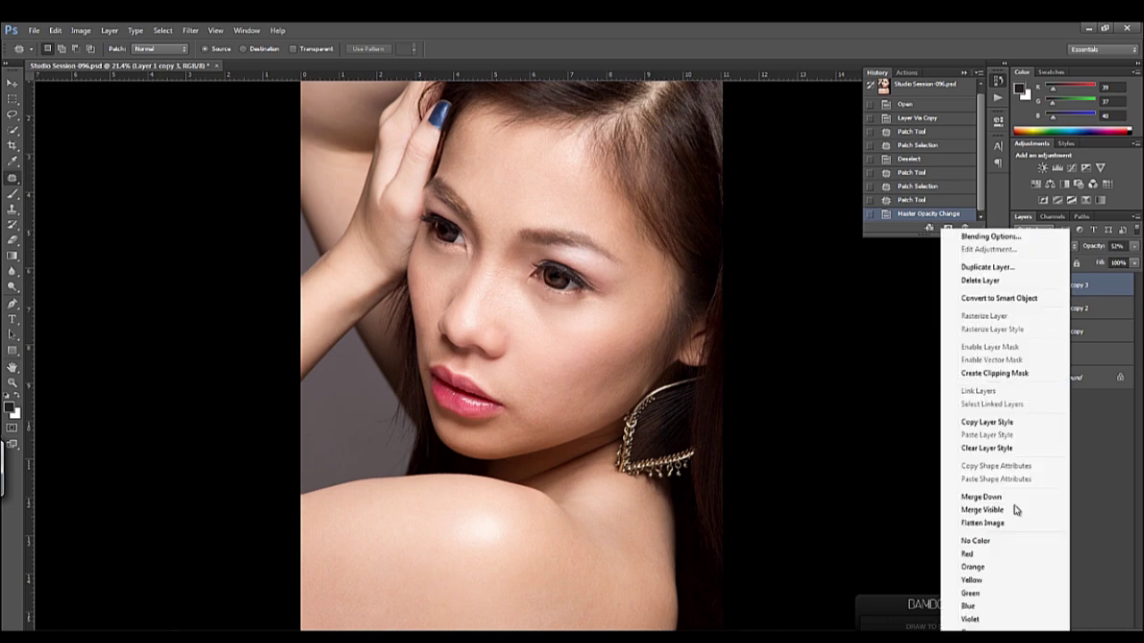
pyautogui.click(1014, 494)
pyautogui.hotkey('ctrl', 'j')
# Patch two spots under the eye with nearby clean skin
pyautogui.scroll(2, 595, 238)
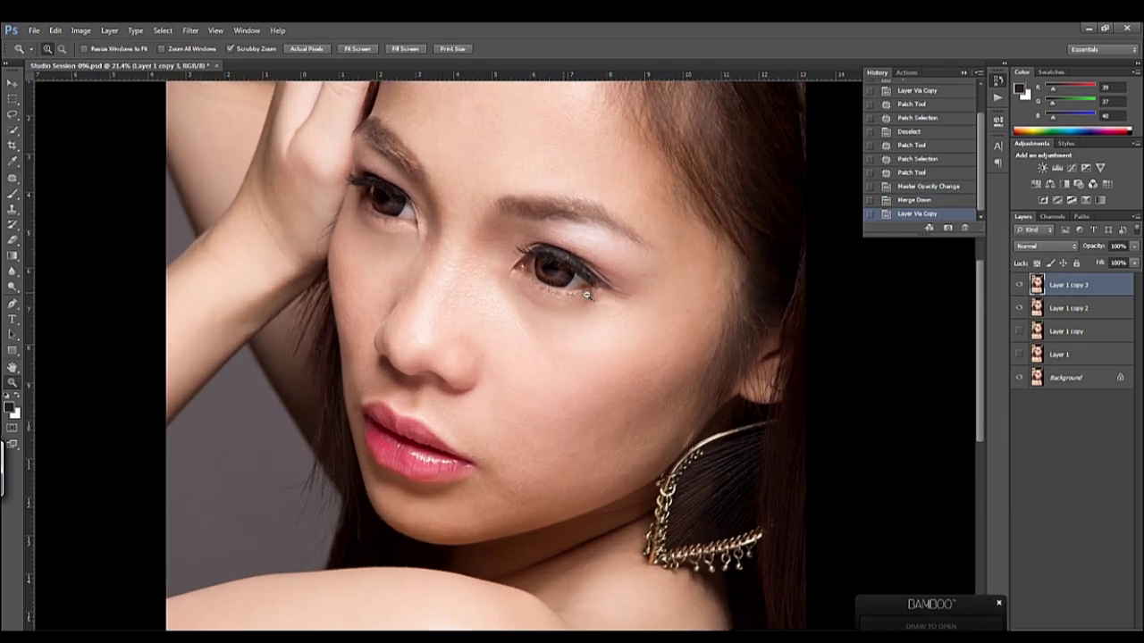
pyautogui.scroll(2, 571, 232)
pyautogui.scroll(2, 536, 259)
pyautogui.moveTo(503, 288); pyautogui.dragTo(569, 383)
pyautogui.hotkey('ctrl', 'd')
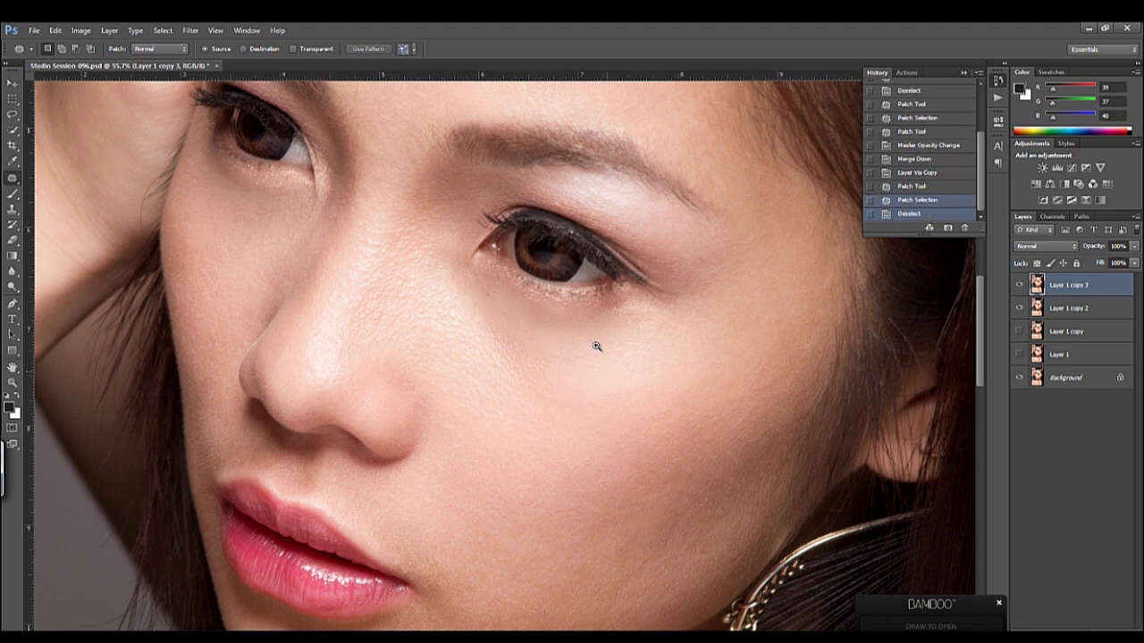
pyautogui.scroll(1, 595, 357)
pyautogui.moveTo(576, 313); pyautogui.dragTo(572, 315)
pyautogui.moveTo(565, 313); pyautogui.dragTo(587, 352)
pyautogui.hotkey('ctrl', 'd')
# Patch the remaining lines under the right eye
pyautogui.press('z')
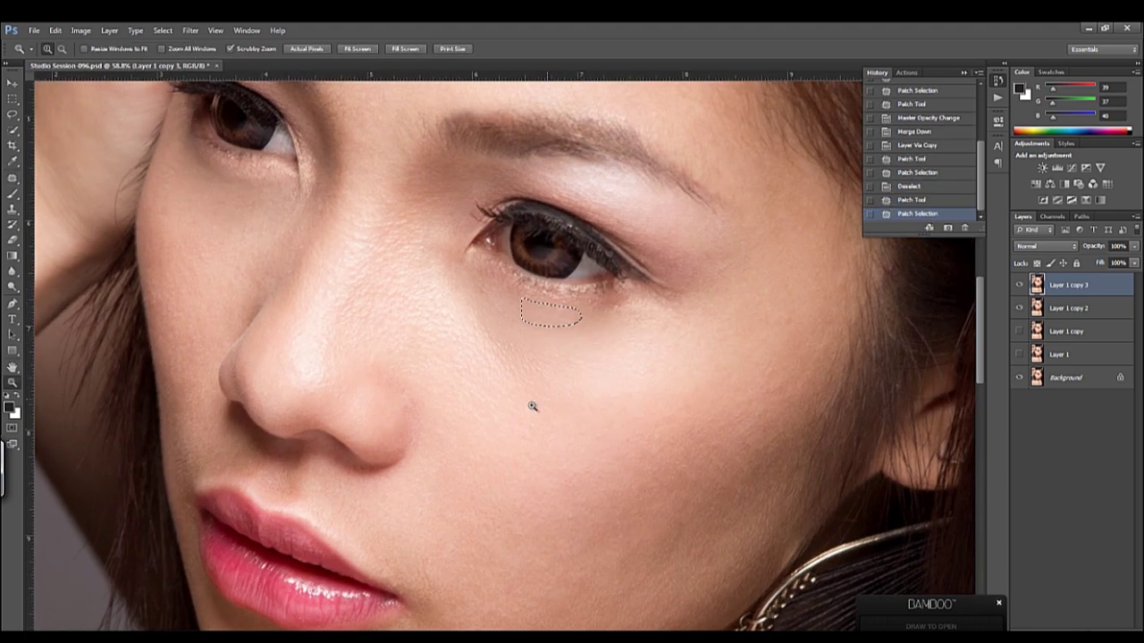
pyautogui.scroll(-1, 531, 402)
pyautogui.scroll(-1, 540, 389)
pyautogui.scroll(3, 376, 266)
pyautogui.press('j')
pyautogui.moveTo(352, 263)
pyautogui.mouseDown()
pyautogui.moveTo(408, 319)
pyautogui.moveTo(374, 382)
pyautogui.mouseUp()
pyautogui.hotkey('ctrl', 'd')
# Set the copy layer to about 40% opacity, compare, and merge it down
pyautogui.moveTo(1134, 246); pyautogui.dragTo(1104, 261)
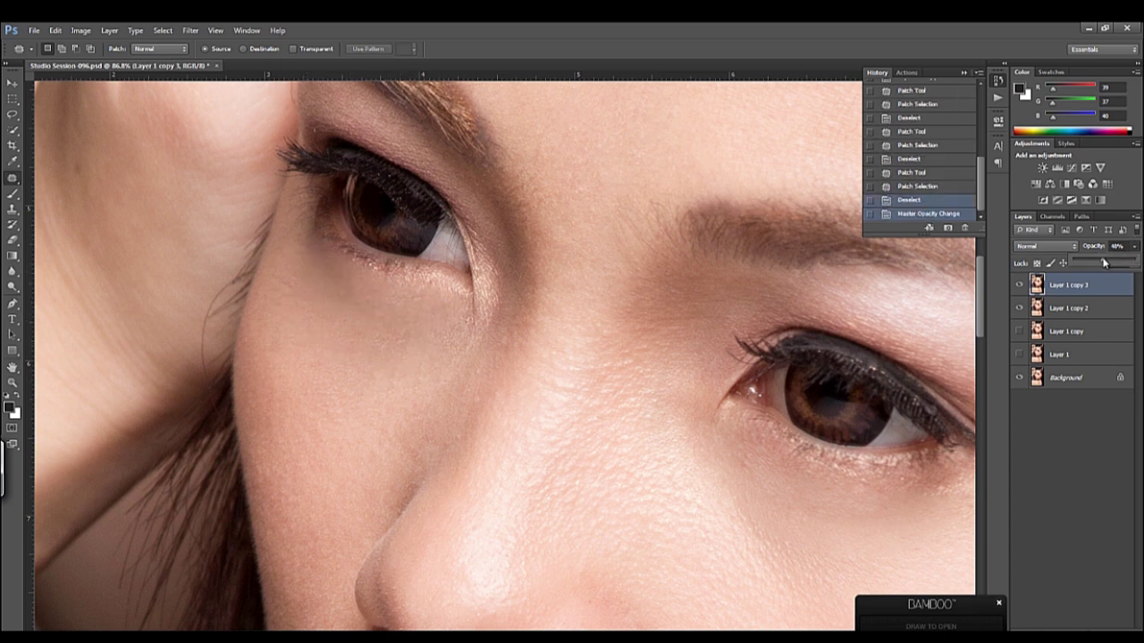
pyautogui.click(1020, 285)
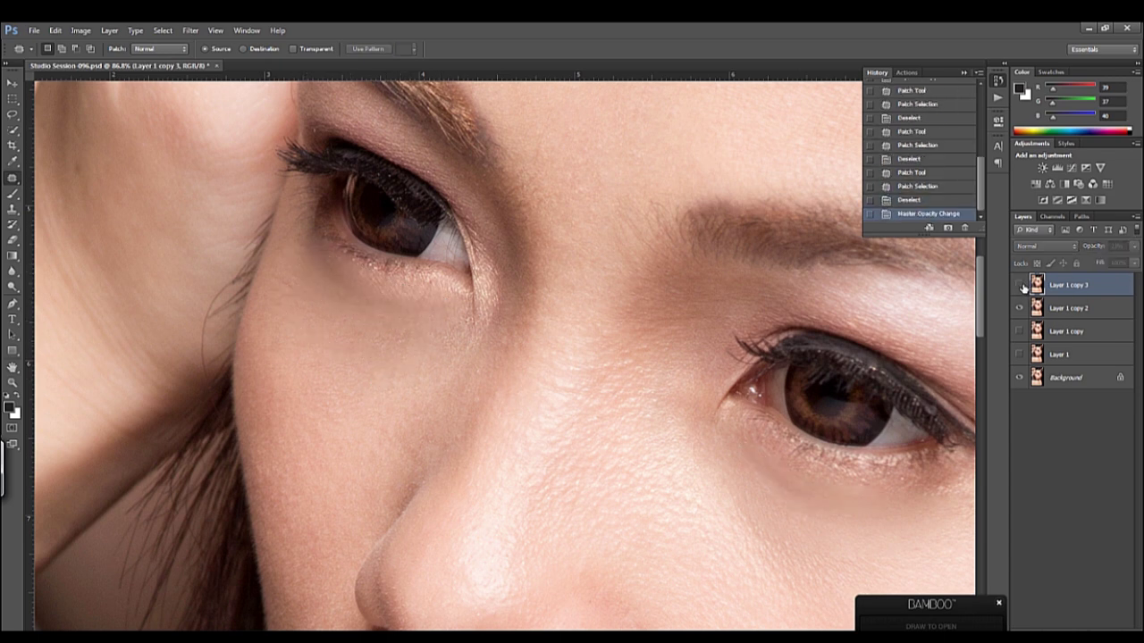
pyautogui.click(1021, 285)
pyautogui.rightClick(1060, 297)
pyautogui.click(967, 497)
pyautogui.hotkey('ctrl', '-')
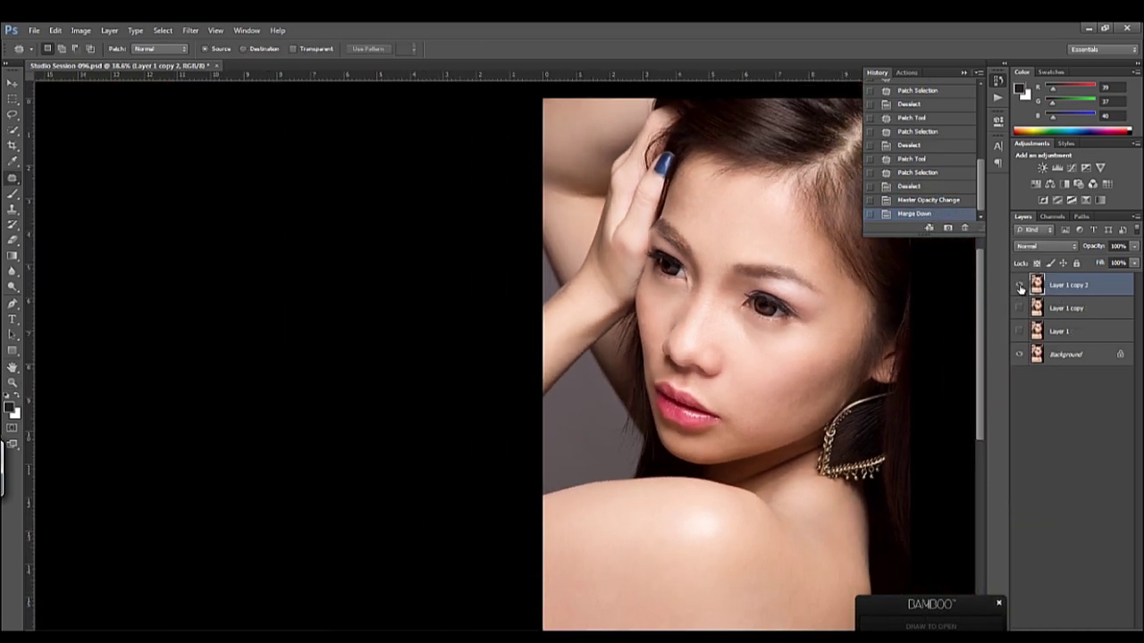
# Show the merged retouch layer and patch out the blemishes on the cheek
pyautogui.click(1018, 285)
pyautogui.press('z')
pyautogui.moveTo(740, 209); pyautogui.dragTo(624, 314)
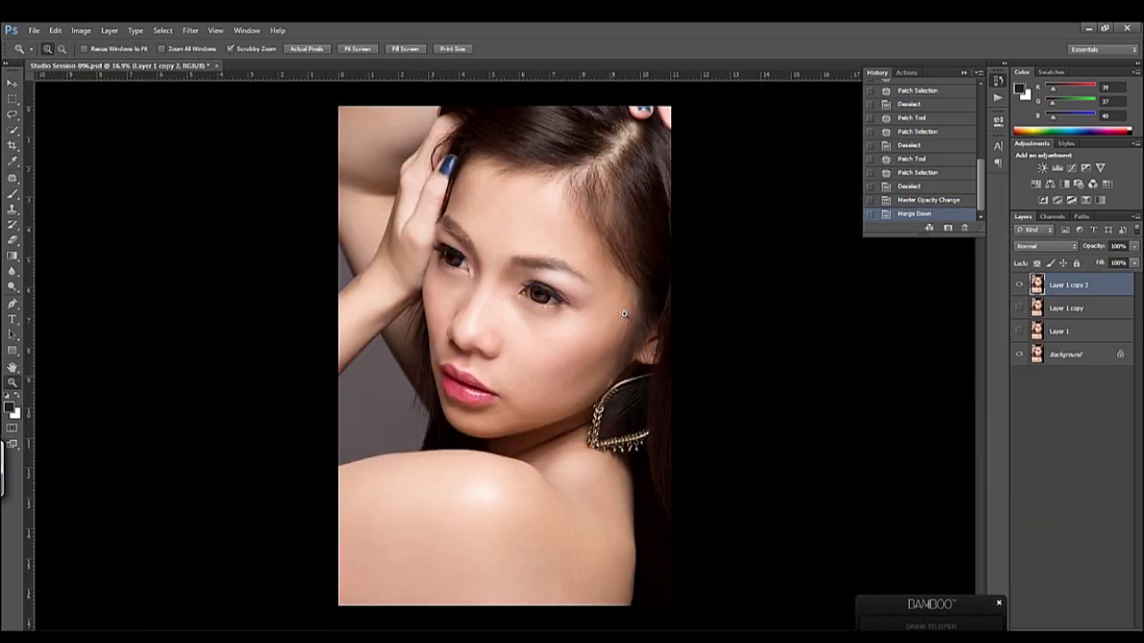
pyautogui.moveTo(559, 357); pyautogui.dragTo(646, 334)
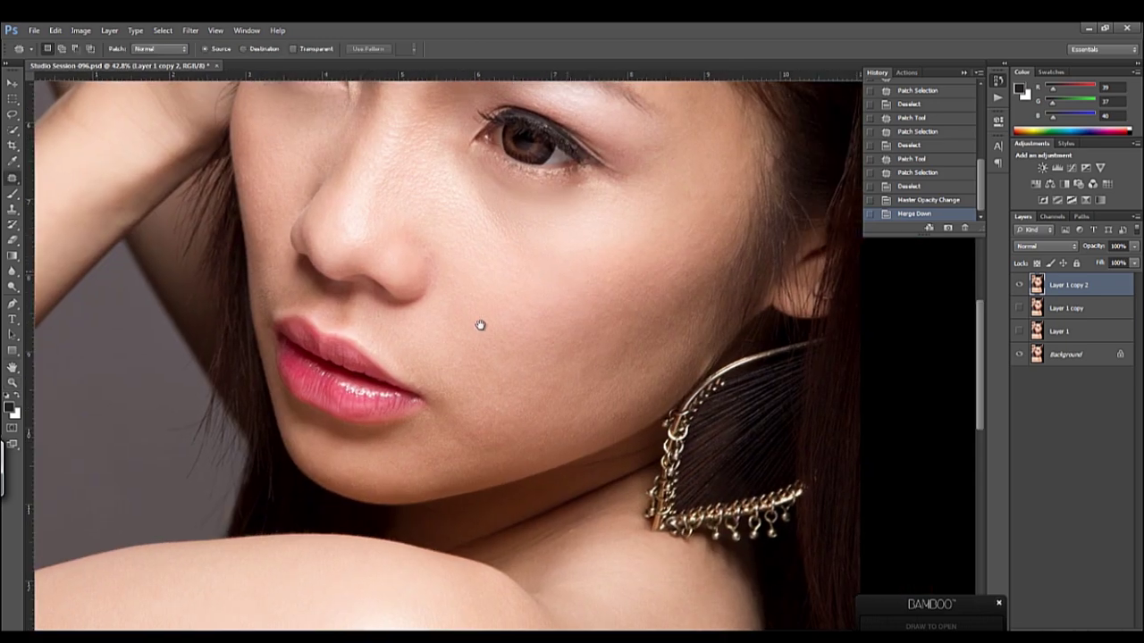
pyautogui.press('j')
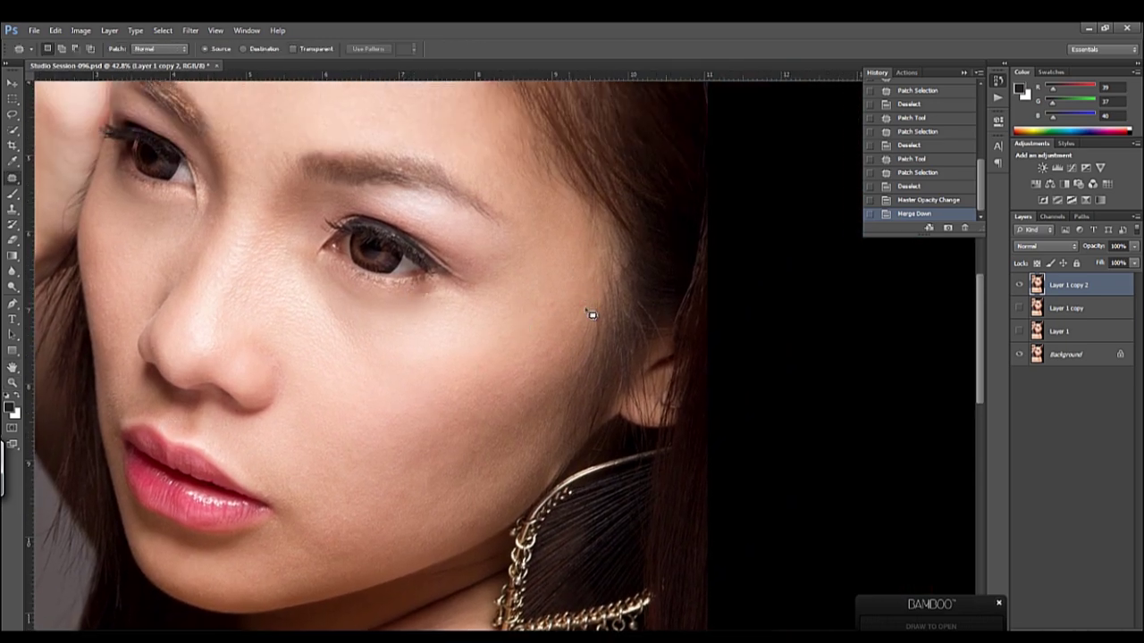
pyautogui.moveTo(597, 265); pyautogui.dragTo(594, 296)
pyautogui.moveTo(594, 279); pyautogui.dragTo(558, 268)
pyautogui.hotkey('ctrl', 'd')
pyautogui.scroll(-5, 536, 348)
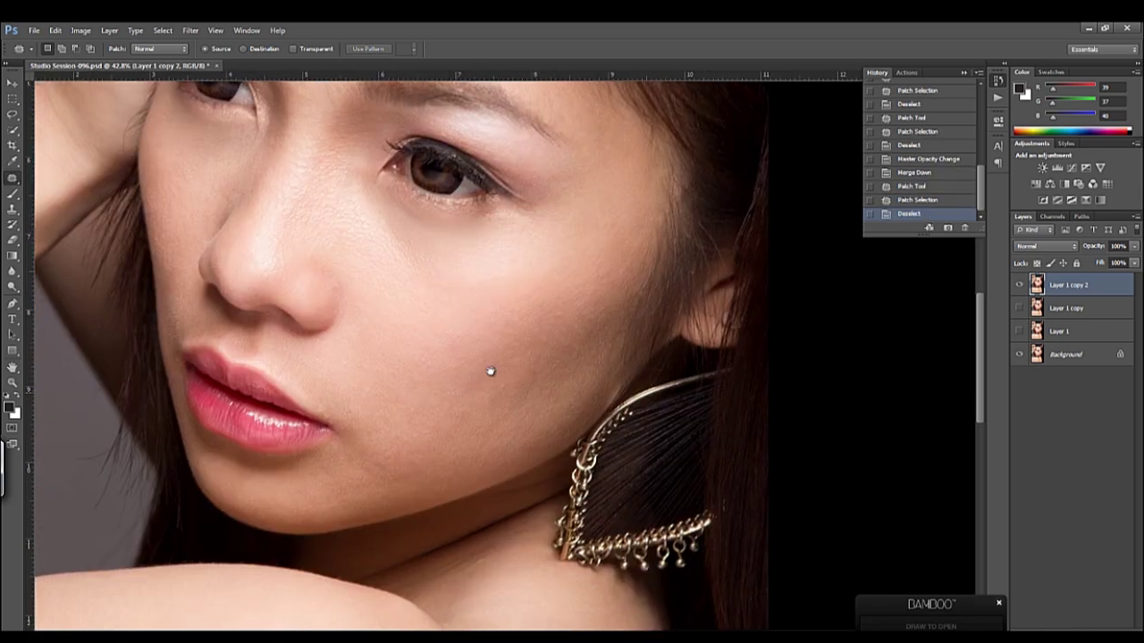
pyautogui.hscroll(-5, 482, 371)
pyautogui.moveTo(469, 377)
pyautogui.mouseDown()
pyautogui.moveTo(463, 366)
pyautogui.moveTo(510, 396)
pyautogui.moveTo(501, 376)
pyautogui.moveTo(516, 399)
pyautogui.moveTo(599, 401)
pyautogui.moveTo(505, 408)
pyautogui.moveTo(495, 439)
pyautogui.moveTo(500, 407)
pyautogui.moveTo(349, 477)
pyautogui.mouseUp()
pyautogui.hotkey('ctrl', 'd')
# Duplicate the layer and patch the neck crease and one more spot on the copy
pyautogui.hotkey('ctrl', 'd')
pyautogui.hotkey('ctrl', 'j')
pyautogui.scroll(5, 587, 439)
pyautogui.moveTo(419, 429); pyautogui.dragTo(620, 327)
pyautogui.moveTo(563, 358)
pyautogui.mouseDown()
pyautogui.moveTo(547, 420)
pyautogui.moveTo(351, 352)
pyautogui.moveTo(370, 339)
pyautogui.mouseUp()
pyautogui.hotkey('ctrl', 'd')
pyautogui.press('z')
pyautogui.press('j')
pyautogui.moveTo(455, 372)
pyautogui.mouseDown()
pyautogui.moveTo(304, 334)
pyautogui.moveTo(409, 390)
pyautogui.moveTo(454, 373)
pyautogui.moveTo(474, 358)
pyautogui.moveTo(511, 234)
pyautogui.moveTo(572, 204)
pyautogui.mouseUp()
pyautogui.hotkey('ctrl', 'd')
pyautogui.press('z')
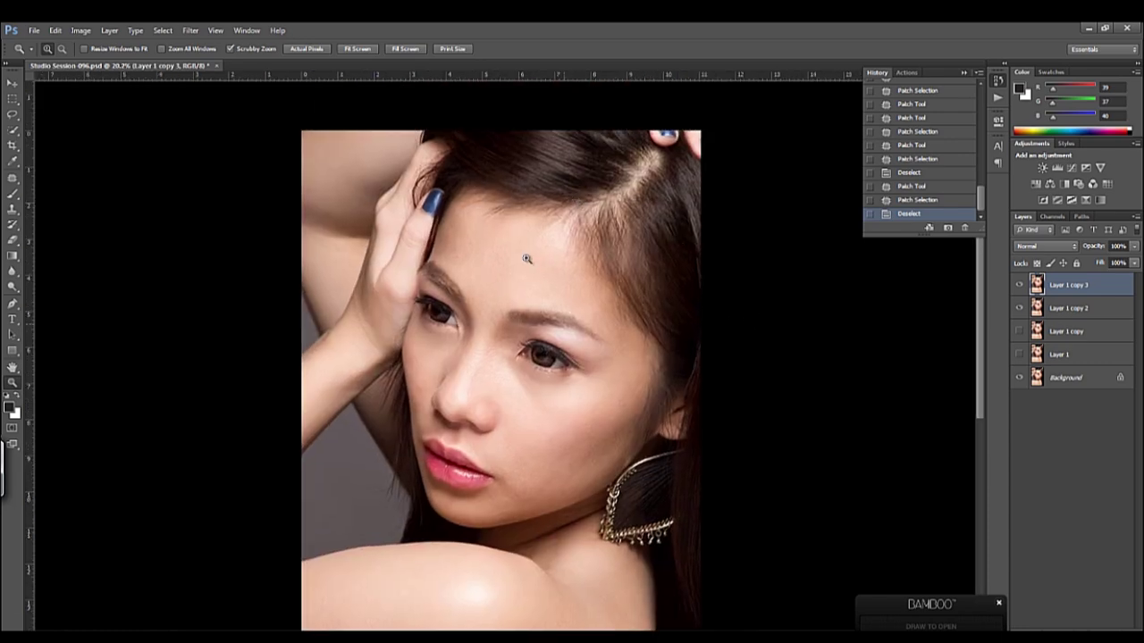
pyautogui.moveTo(426, 166); pyautogui.dragTo(500, 169)
# Heal two spots and a mark on the finger with the Spot Healing Brush
pyautogui.click(13, 177)
pyautogui.click(65, 177)
pyautogui.click(518, 500)
pyautogui.click(438, 420)
pyautogui.moveTo(464, 458)
pyautogui.mouseDown()
pyautogui.moveTo(482, 478)
pyautogui.moveTo(474, 469)
pyautogui.mouseUp()
# Paint away the stray hair strands across the finger with the Healing Brush
pyautogui.click(13, 177)
pyautogui.click(71, 190)
pyautogui.moveTo(427, 384); pyautogui.dragTo(427, 400)
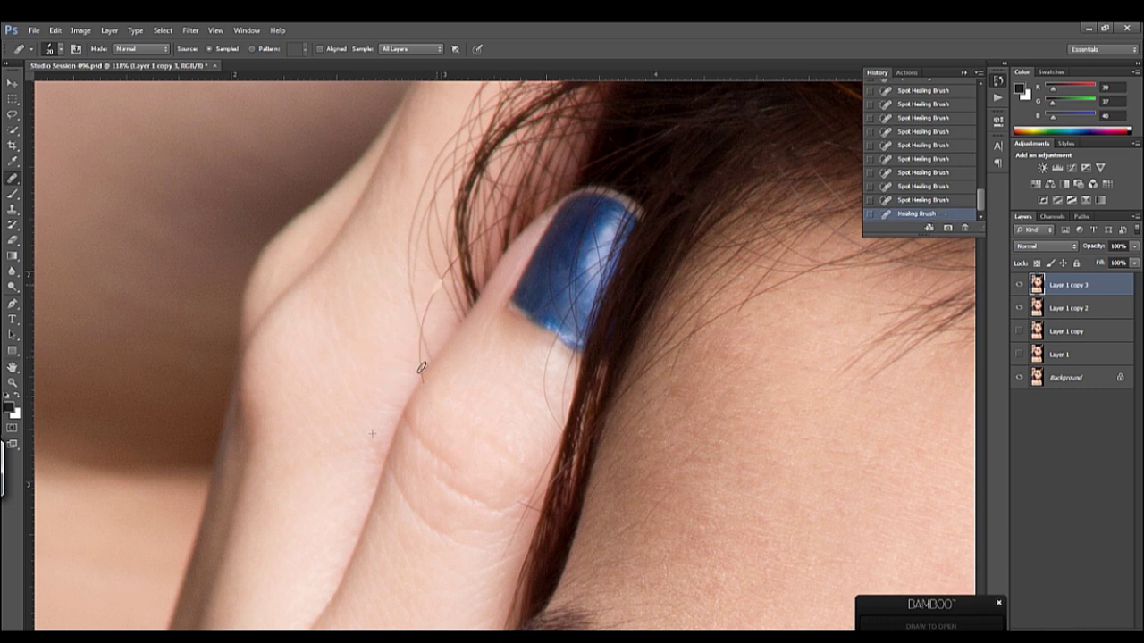
pyautogui.moveTo(422, 339); pyautogui.dragTo(422, 372)
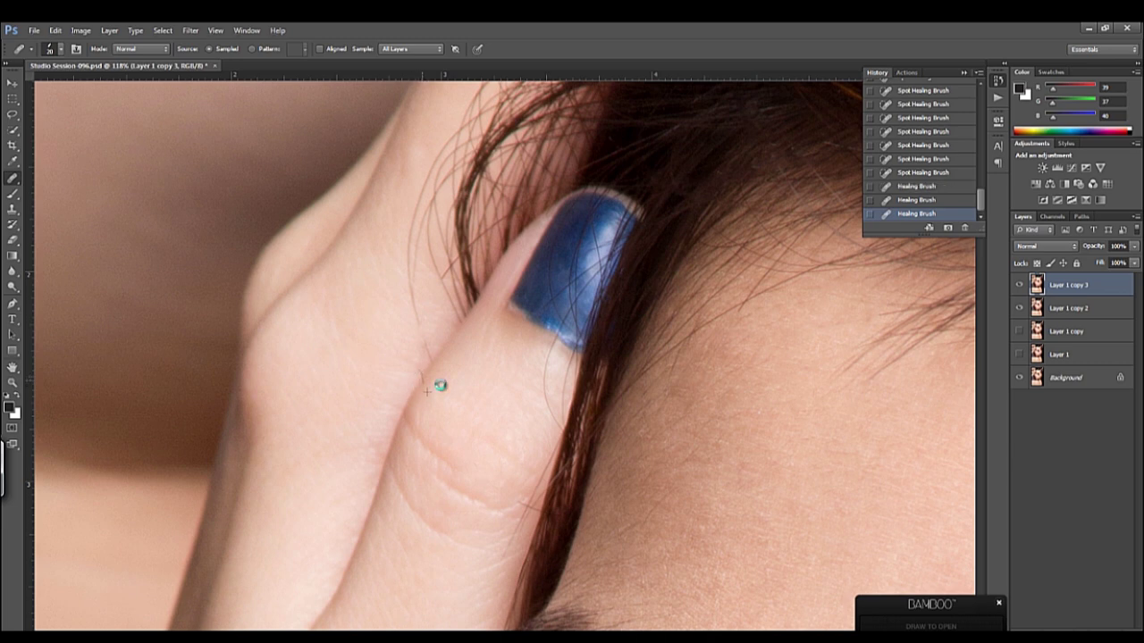
pyautogui.click(415, 391)
pyautogui.click(416, 379)
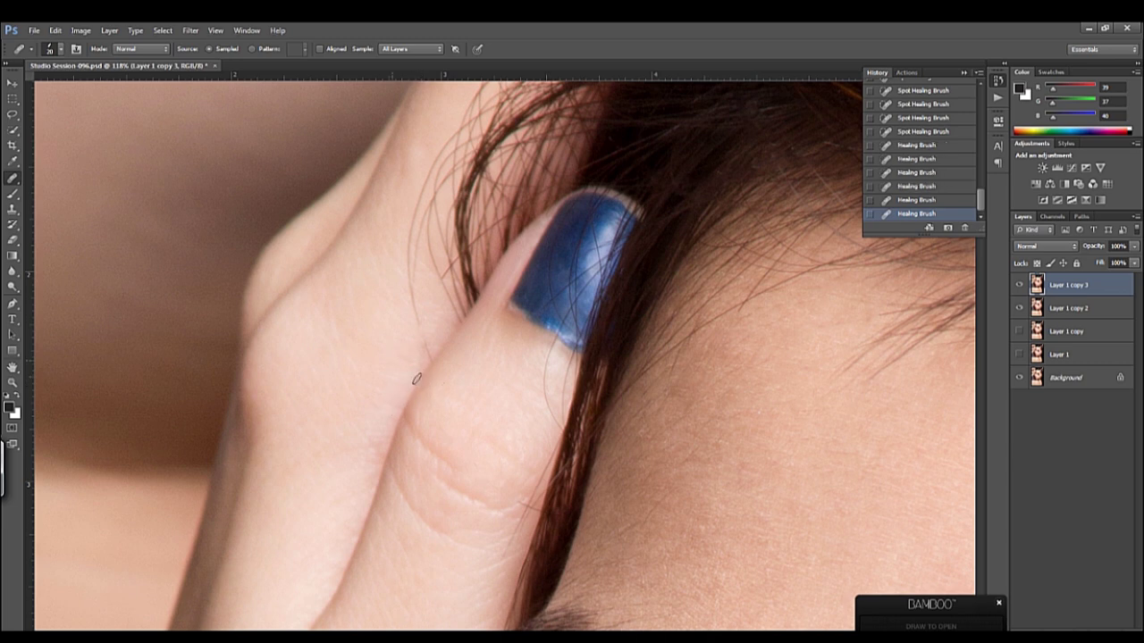
pyautogui.click(422, 339)
pyautogui.click(411, 290)
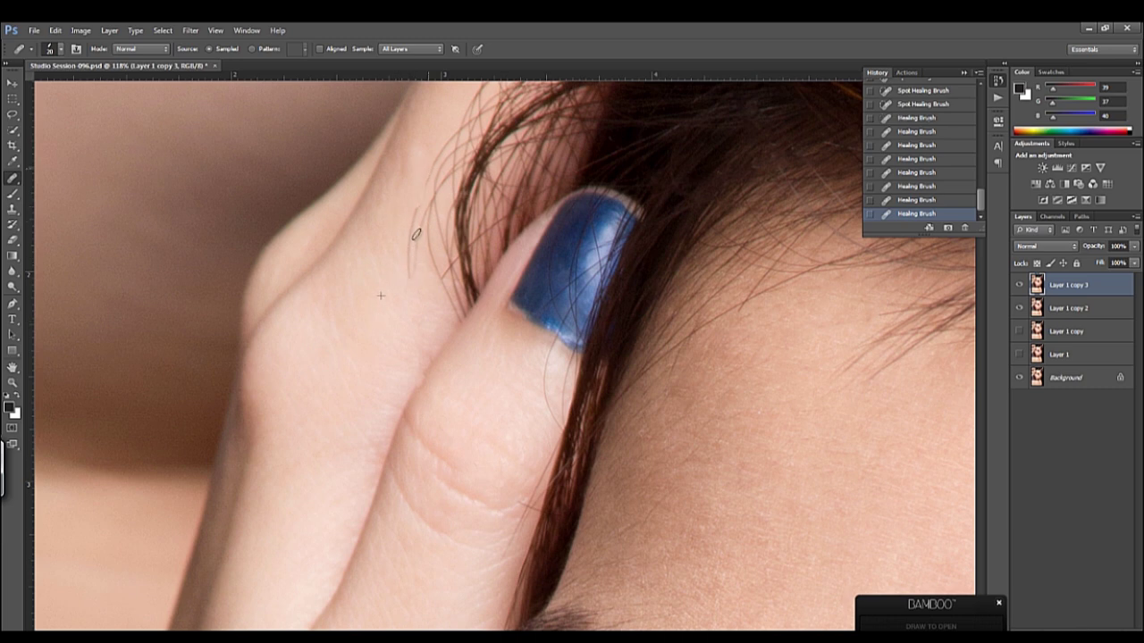
pyautogui.click(418, 282)
pyautogui.moveTo(405, 235); pyautogui.dragTo(415, 262)
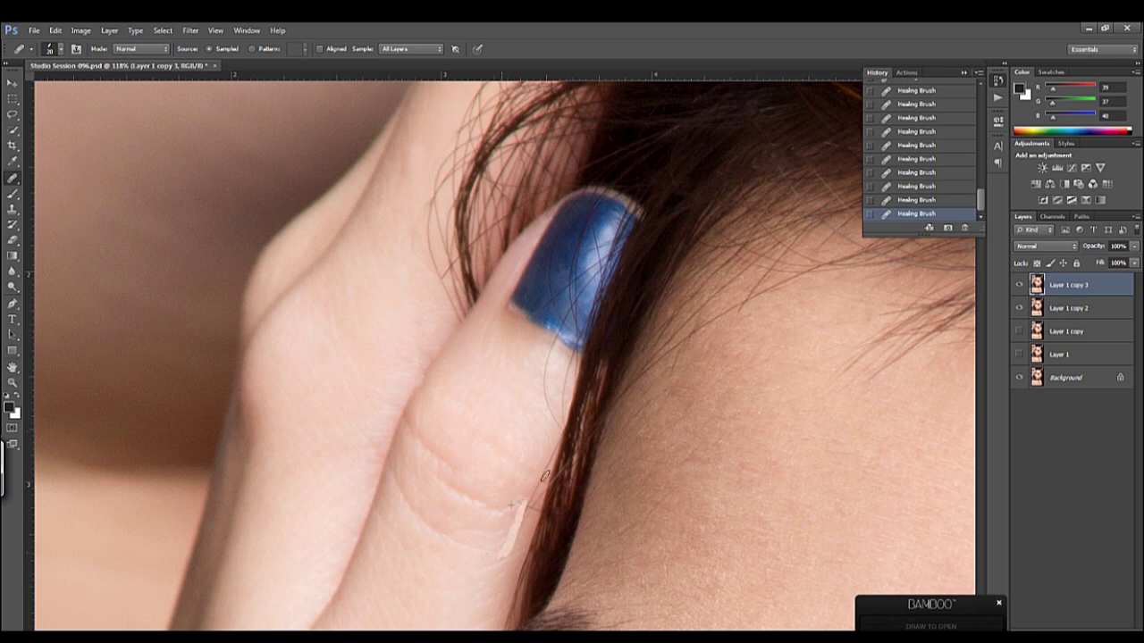
pyautogui.moveTo(509, 520); pyautogui.dragTo(515, 492)
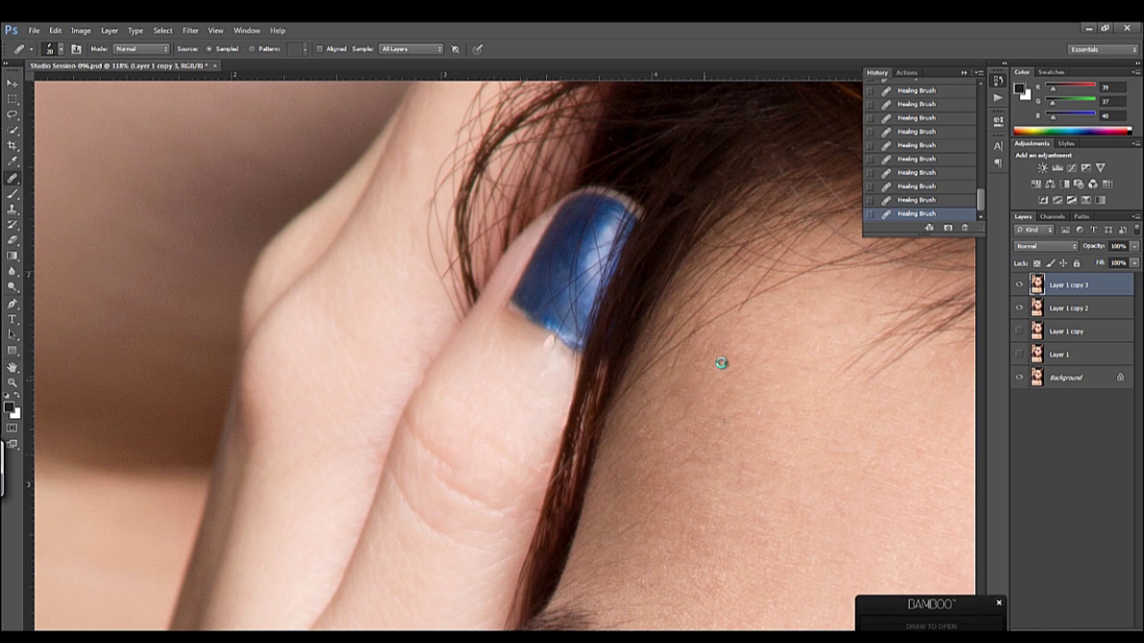
pyautogui.moveTo(717, 363); pyautogui.dragTo(658, 355)
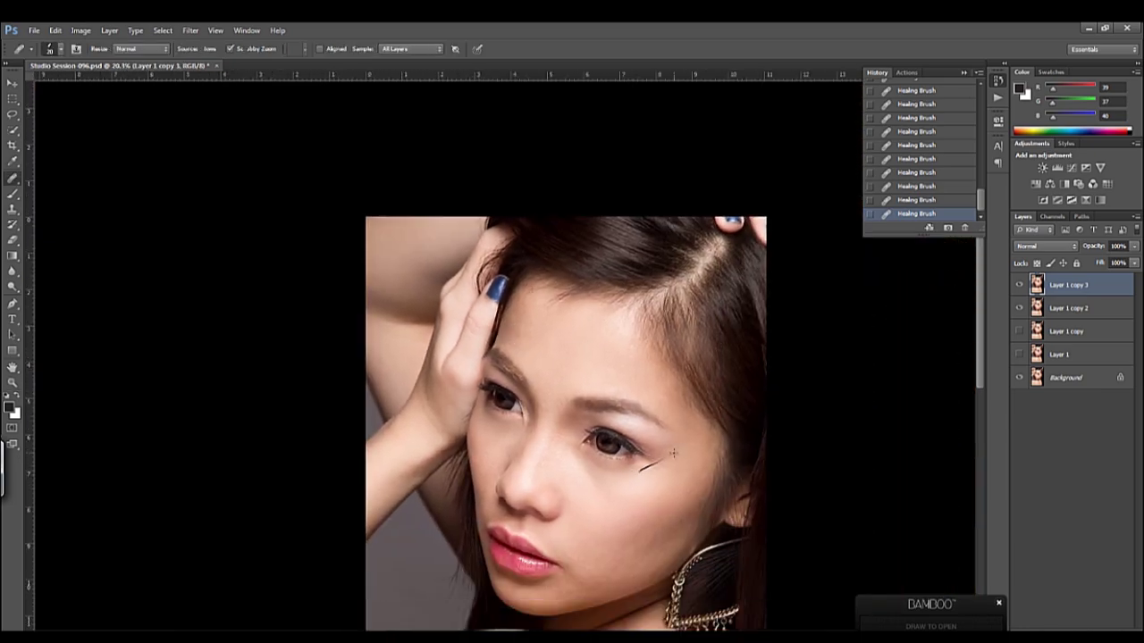
pyautogui.moveTo(616, 447); pyautogui.dragTo(679, 446)
pyautogui.hotkey('ctrl', 'j')
pyautogui.click(13, 178)
pyautogui.moveTo(27, 184); pyautogui.dragTo(55, 187)
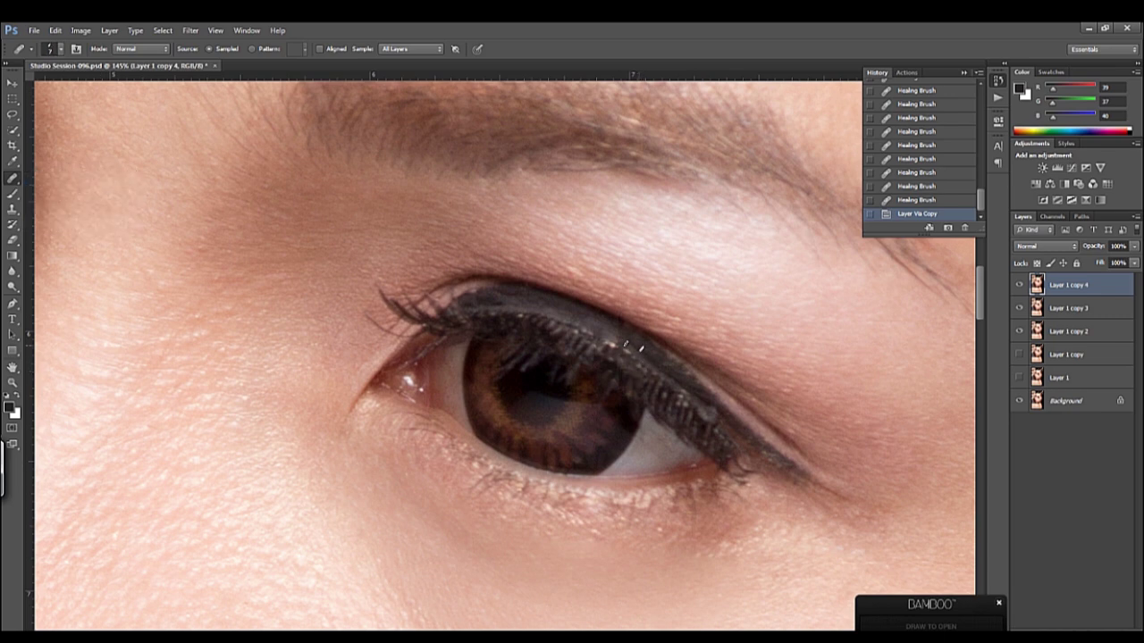
pyautogui.moveTo(594, 329); pyautogui.dragTo(589, 325)
pyautogui.click(14, 208)
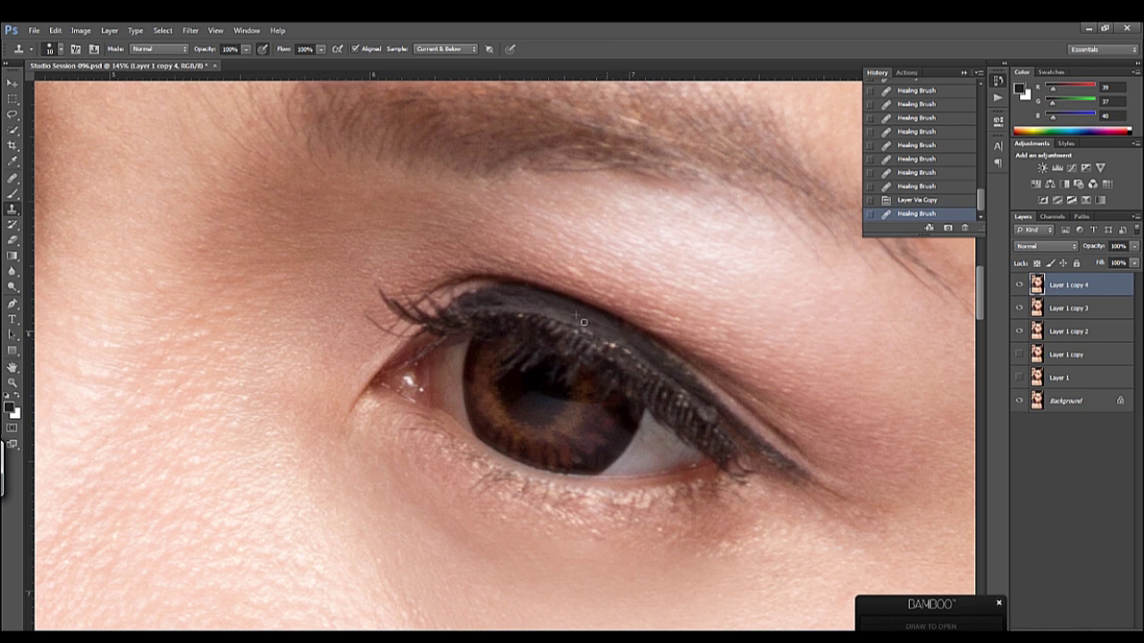
pyautogui.click(593, 326)
pyautogui.moveTo(643, 352); pyautogui.dragTo(693, 380)
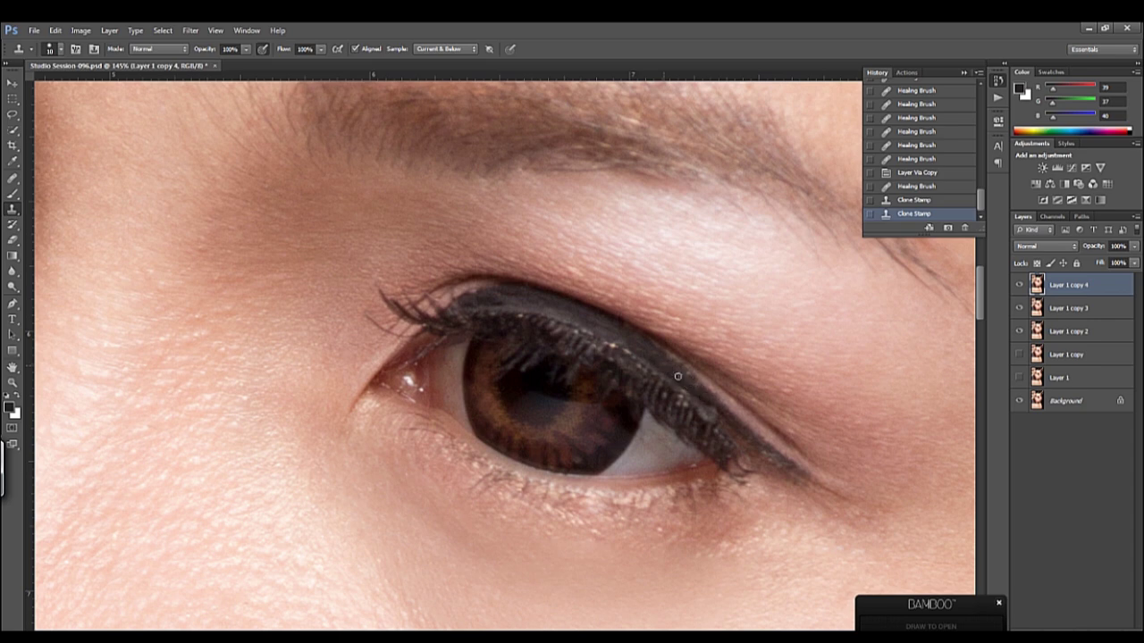
pyautogui.click(691, 416)
pyautogui.click(692, 399)
pyautogui.click(695, 381)
pyautogui.click(690, 395)
pyautogui.click(651, 342)
pyautogui.click(514, 297)
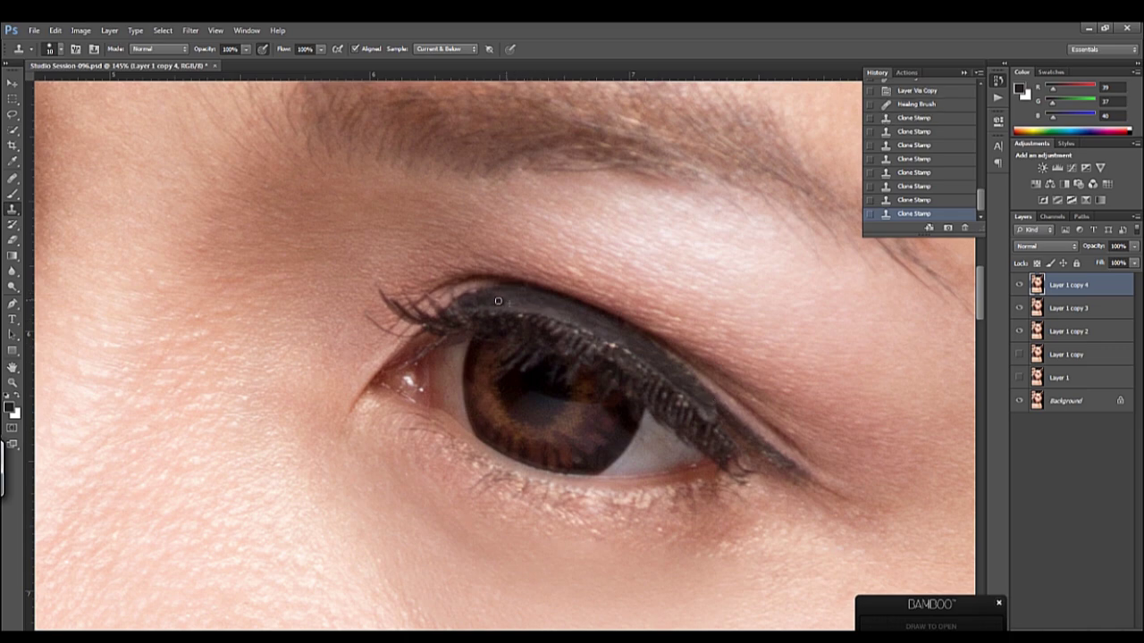
pyautogui.click(614, 342)
pyautogui.press('z')
pyautogui.moveTo(615, 342)
pyautogui.mouseDown()
pyautogui.moveTo(403, 409)
pyautogui.moveTo(500, 406)
pyautogui.mouseUp()
pyautogui.press('Delete')
pyautogui.press('j')
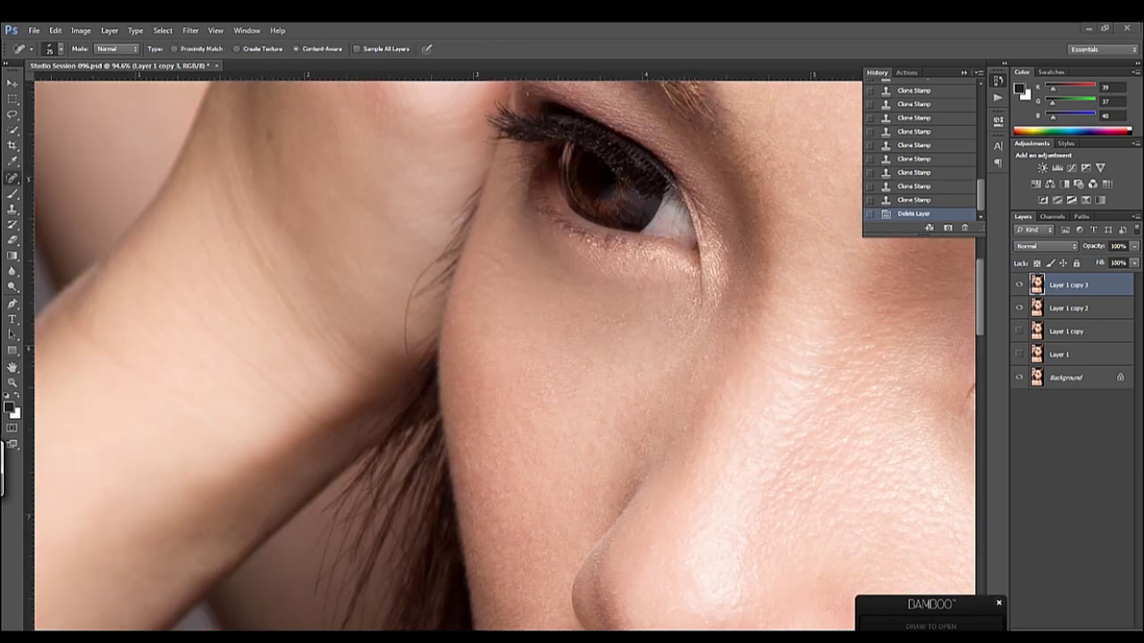
# Heal away the stray hair strands along the cheek and shoulder edge with the Healing Brush
pyautogui.rightClick(13, 179)
pyautogui.click(54, 188)
pyautogui.moveTo(404, 279); pyautogui.dragTo(462, 246)
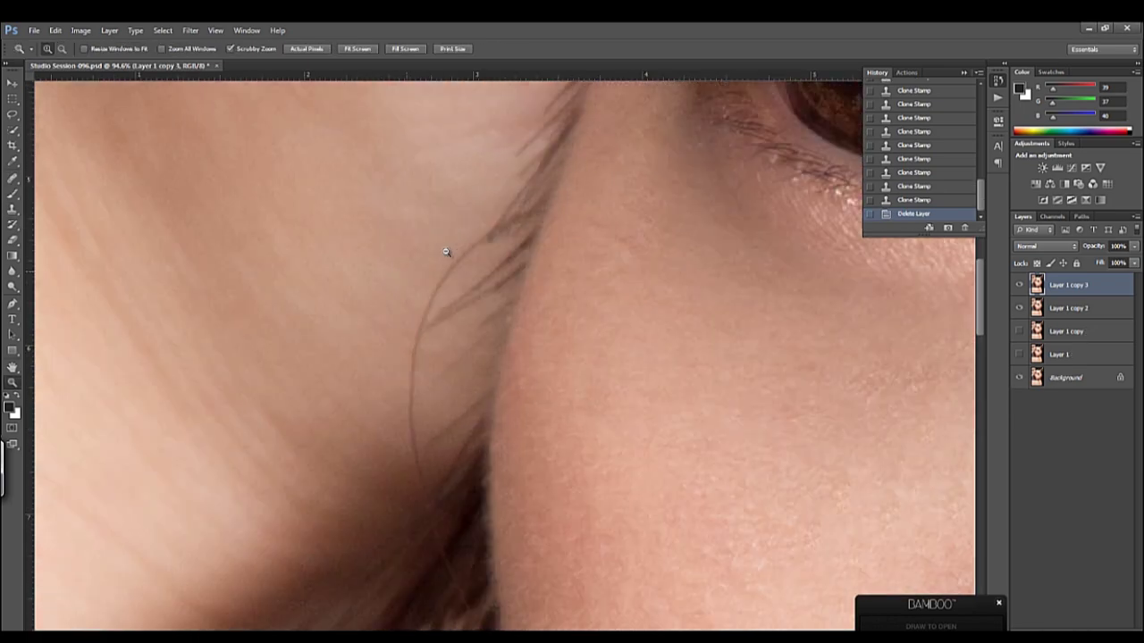
pyautogui.moveTo(425, 321); pyautogui.dragTo(413, 443)
pyautogui.moveTo(426, 505); pyautogui.dragTo(417, 445)
pyautogui.moveTo(450, 406); pyautogui.dragTo(447, 427)
pyautogui.moveTo(452, 357); pyautogui.dragTo(447, 374)
pyautogui.moveTo(486, 317)
pyautogui.mouseDown()
pyautogui.moveTo(483, 327)
pyautogui.moveTo(437, 322)
pyautogui.mouseUp()
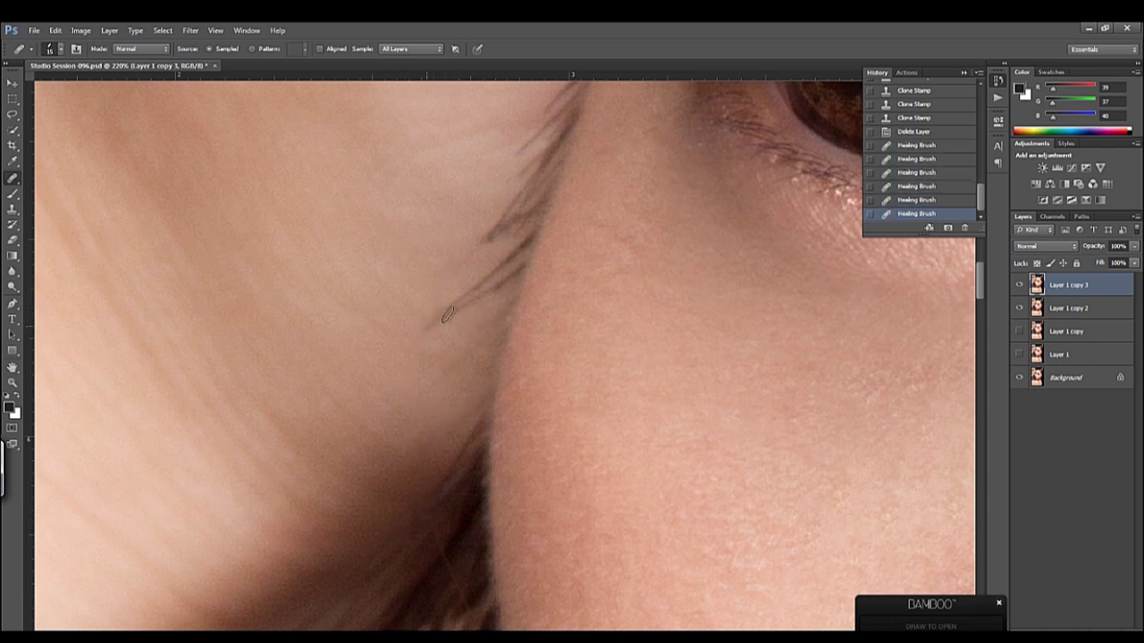
pyautogui.moveTo(502, 288); pyautogui.dragTo(511, 254)
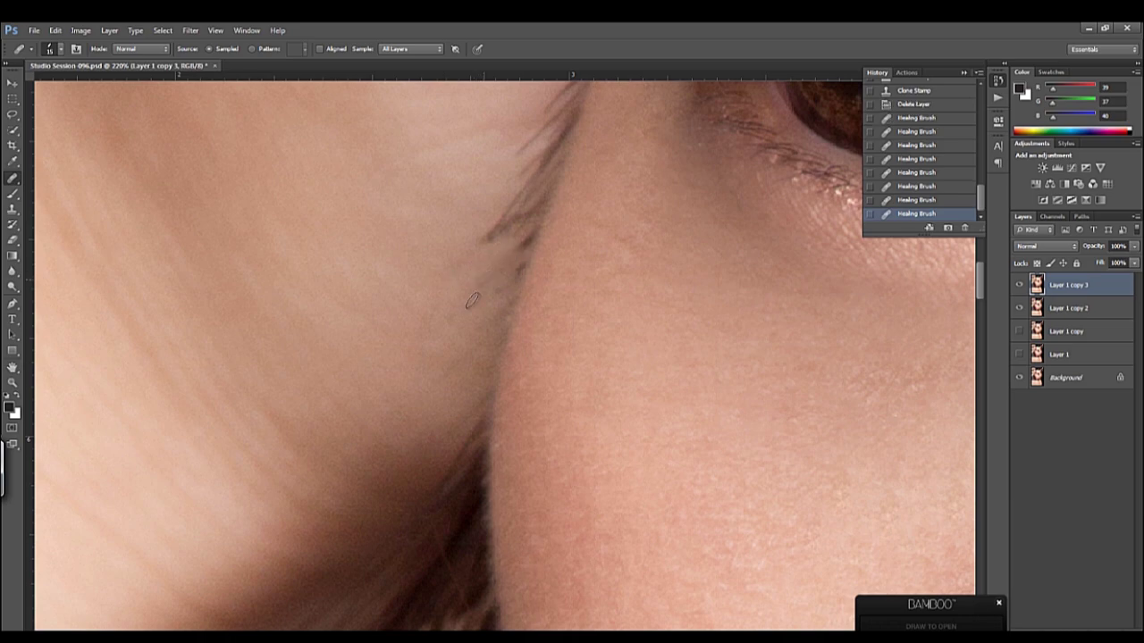
pyautogui.press('z')
pyautogui.moveTo(876, 443)
pyautogui.mouseDown()
pyautogui.moveTo(711, 443)
pyautogui.moveTo(661, 429)
pyautogui.mouseUp()
pyautogui.moveTo(536, 241)
pyautogui.mouseDown()
pyautogui.moveTo(602, 235)
pyautogui.moveTo(663, 378)
pyautogui.moveTo(569, 429)
pyautogui.moveTo(592, 238)
pyautogui.moveTo(573, 233)
pyautogui.moveTo(623, 295)
pyautogui.moveTo(539, 239)
pyautogui.mouseUp()
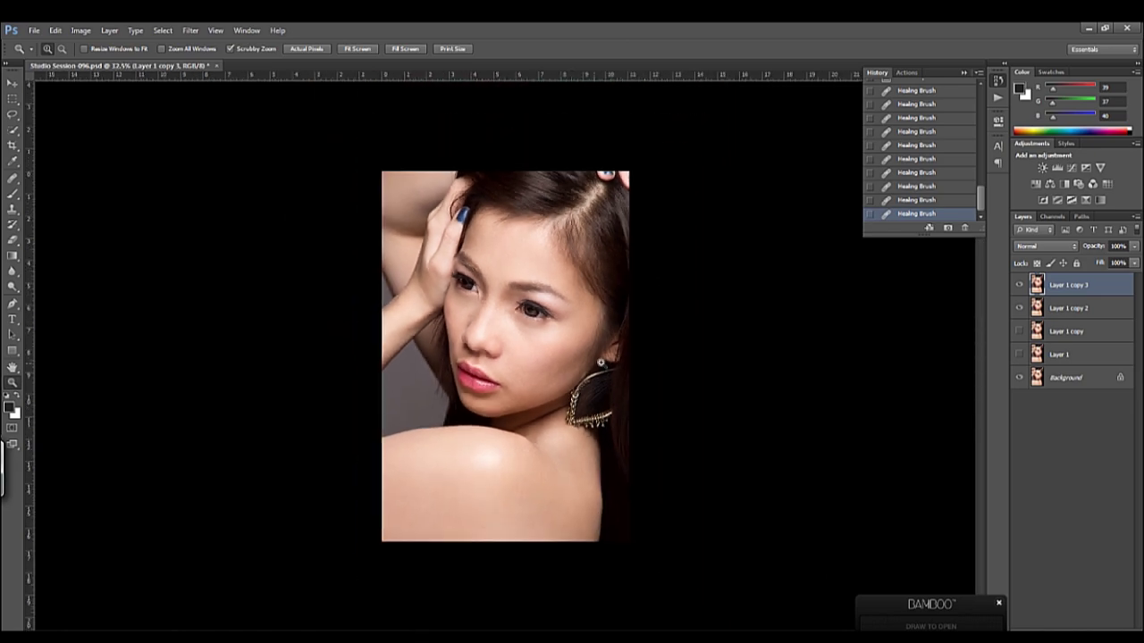
pyautogui.moveTo(575, 302); pyautogui.dragTo(595, 349)
# Darken the upper lash line with the Burn tool, Range set to Shadows
pyautogui.moveTo(12, 286); pyautogui.dragTo(51, 291)
pyautogui.click(141, 49)
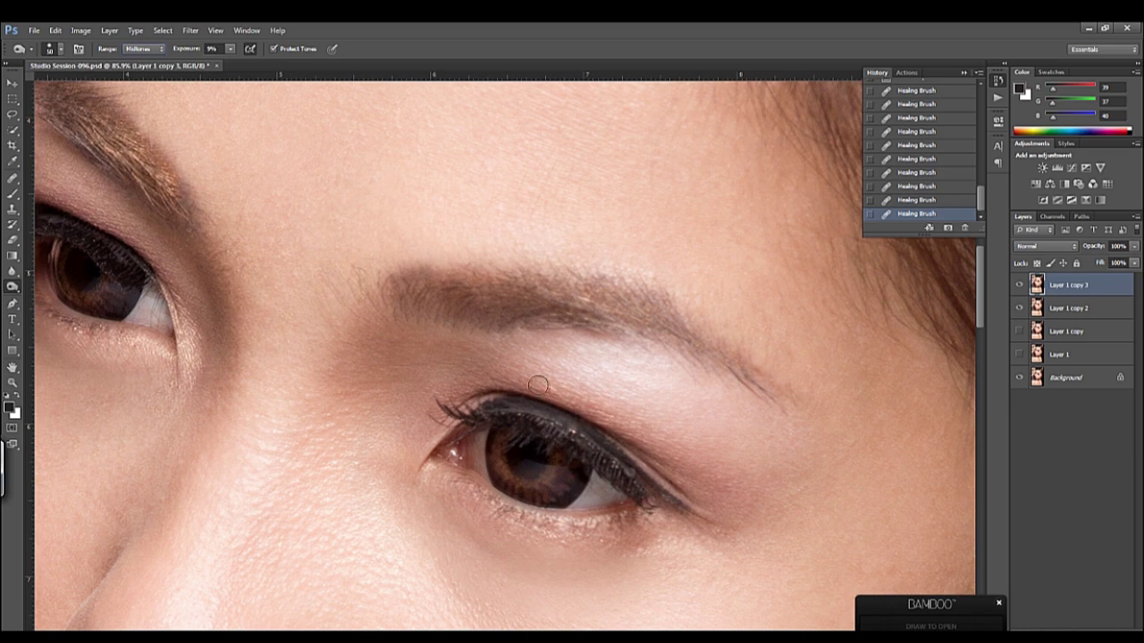
pyautogui.moveTo(592, 372)
pyautogui.mouseDown()
pyautogui.moveTo(551, 388)
pyautogui.moveTo(651, 433)
pyautogui.mouseUp()
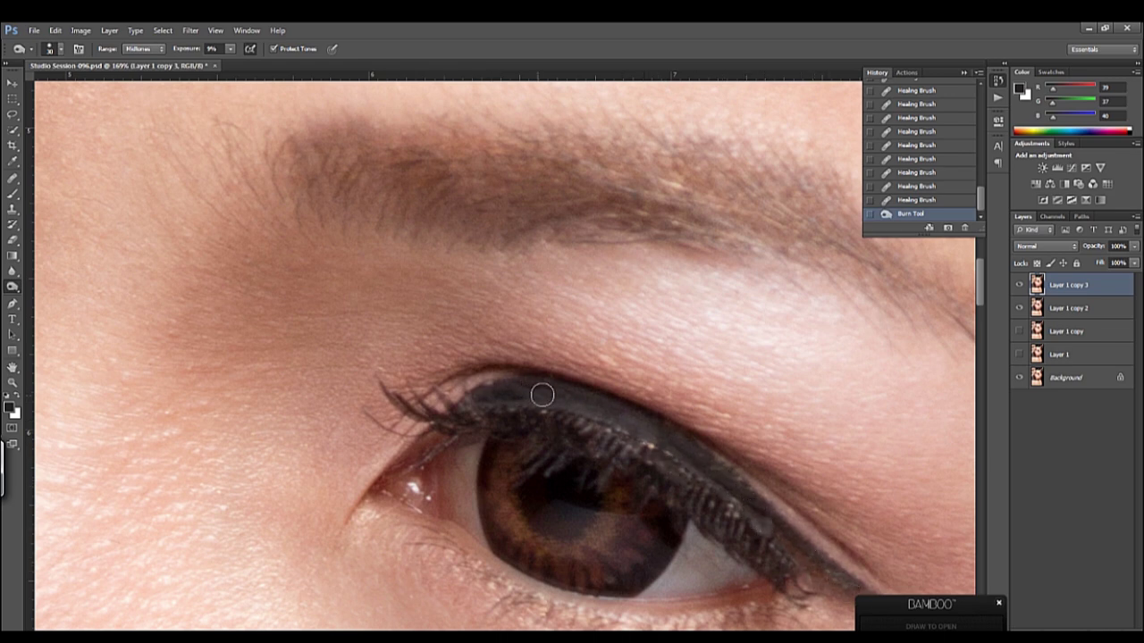
pyautogui.moveTo(712, 481); pyautogui.dragTo(733, 437)
pyautogui.click(142, 48)
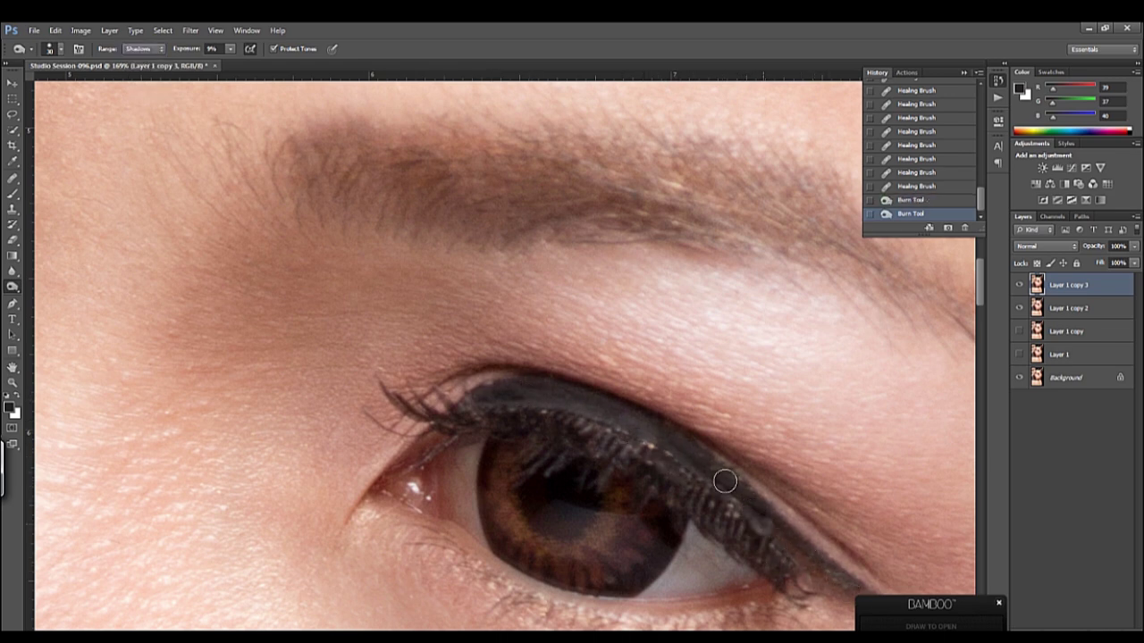
pyautogui.moveTo(506, 398)
pyautogui.mouseDown()
pyautogui.moveTo(669, 449)
pyautogui.moveTo(830, 570)
pyautogui.mouseUp()
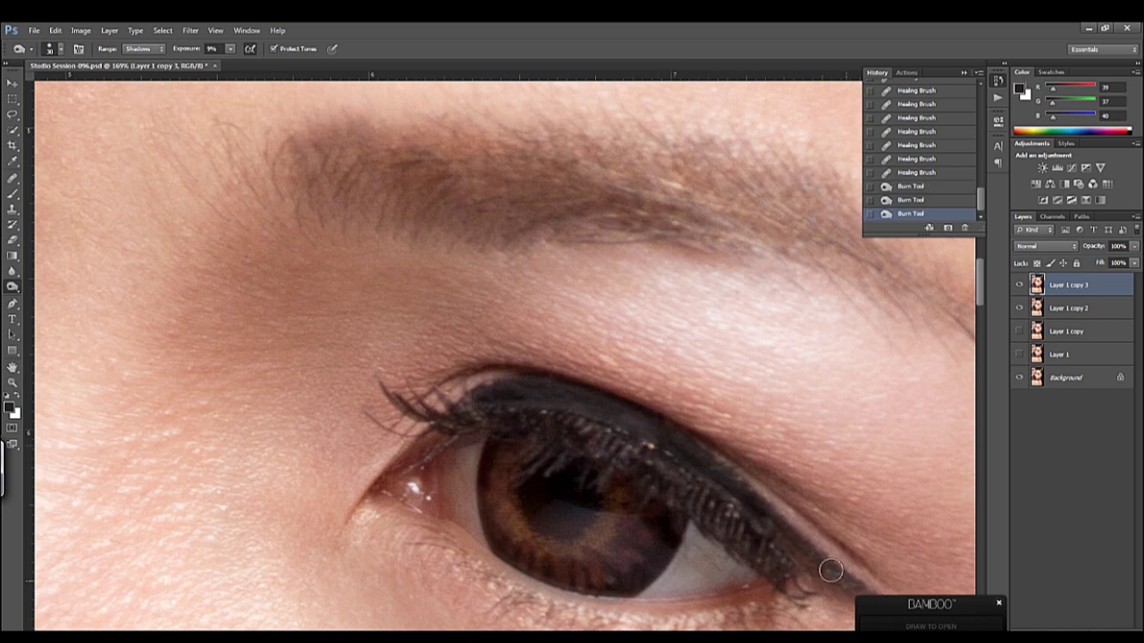
pyautogui.moveTo(577, 405); pyautogui.dragTo(638, 453)
pyautogui.scroll(-5, 637, 453)
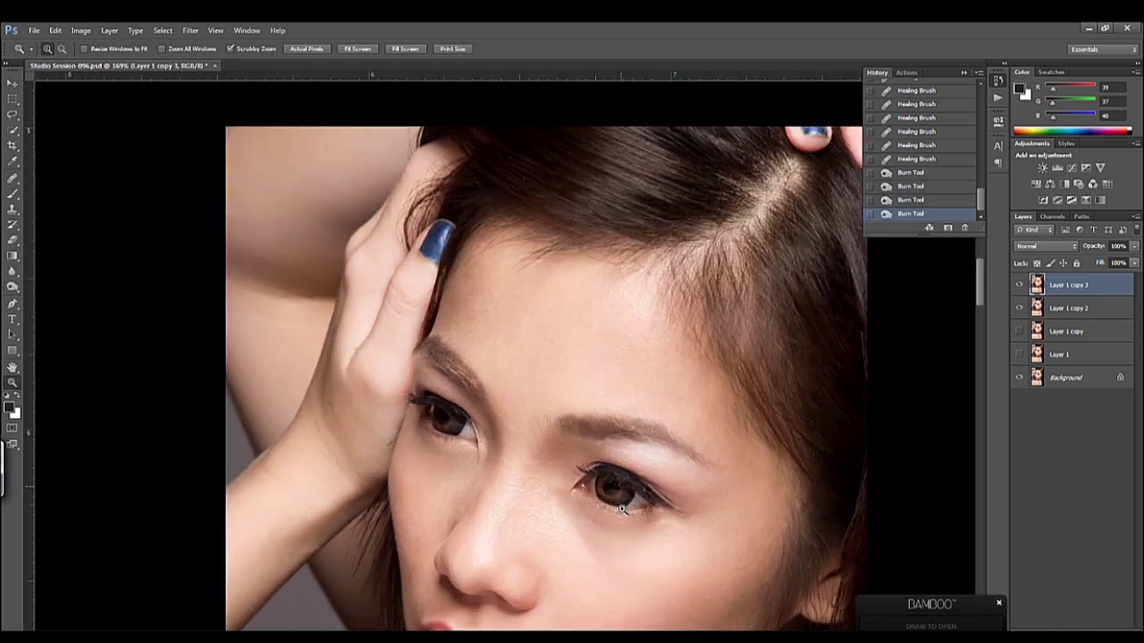
pyautogui.scroll(6, 665, 418)
pyautogui.moveTo(665, 418); pyautogui.dragTo(605, 378)
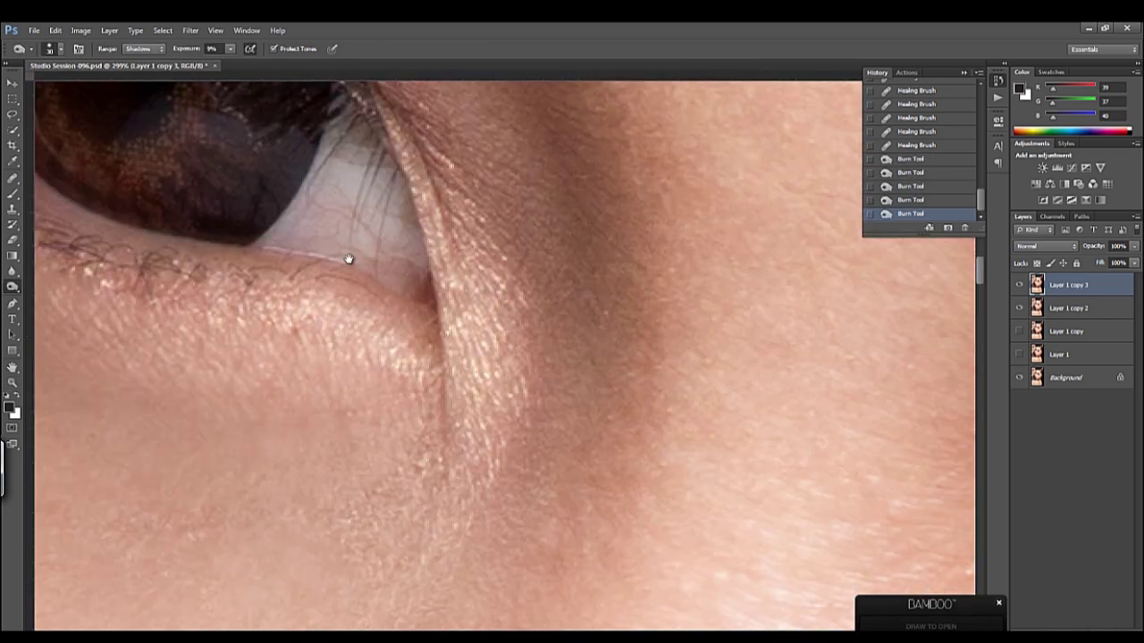
pyautogui.scroll(5, 352, 280)
pyautogui.moveTo(352, 281); pyautogui.dragTo(518, 258)
pyautogui.scroll(-3, 519, 258)
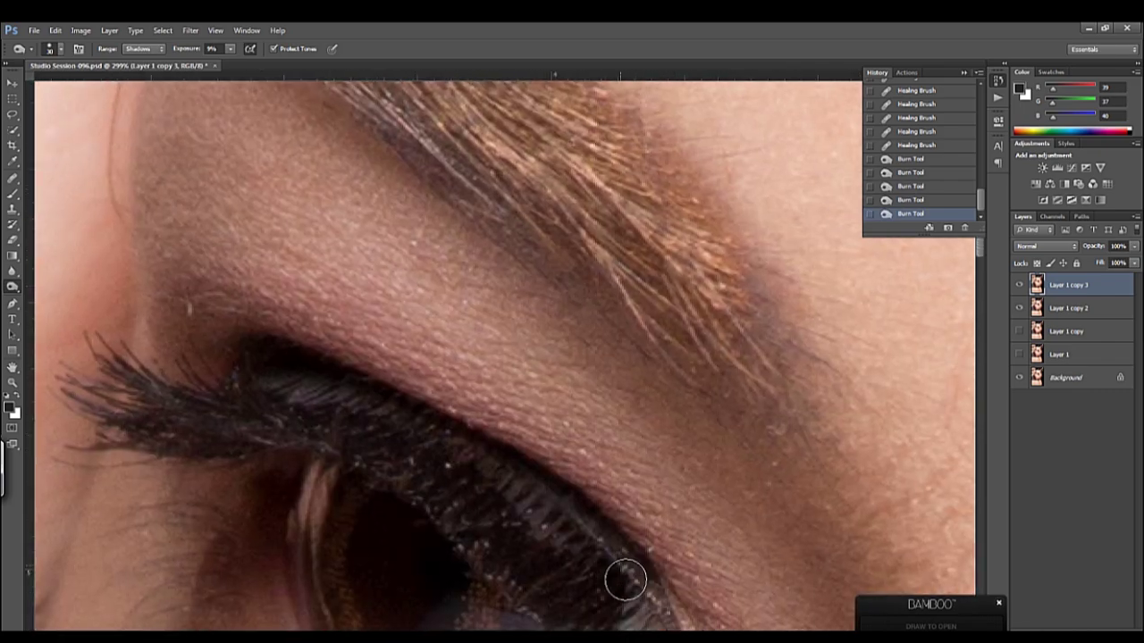
pyautogui.moveTo(298, 378); pyautogui.dragTo(262, 364)
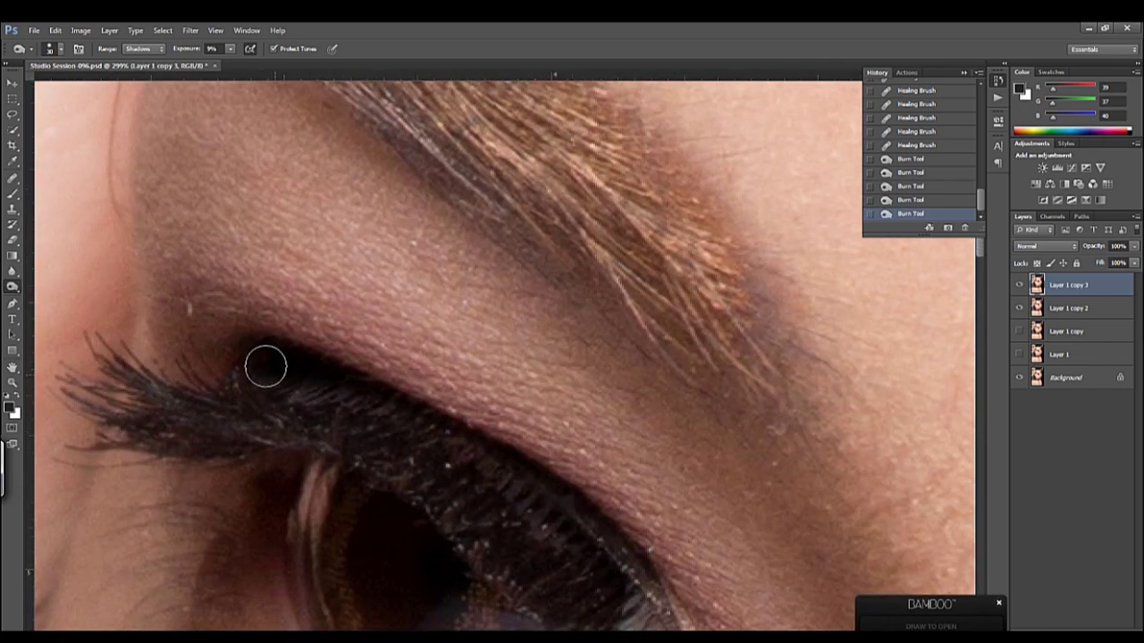
pyautogui.moveTo(470, 454); pyautogui.dragTo(321, 385)
# Reframe the eye and burn the upper lash line again from inner lid to outer corner
pyautogui.press('z')
pyautogui.moveTo(804, 479); pyautogui.dragTo(756, 479)
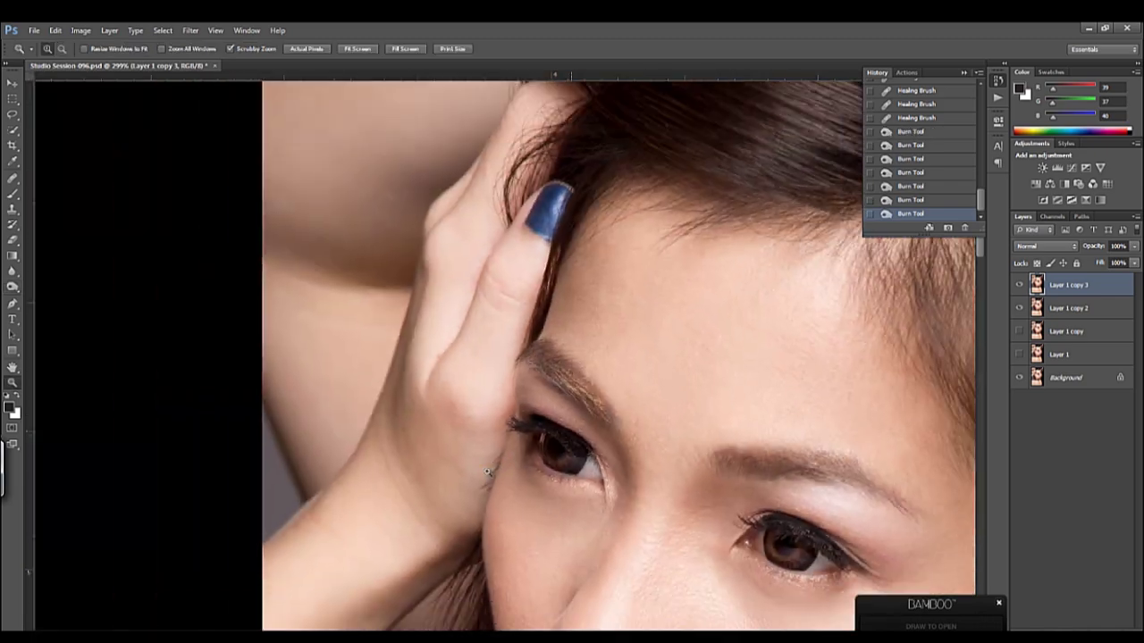
pyautogui.click(756, 480)
pyautogui.press('o')
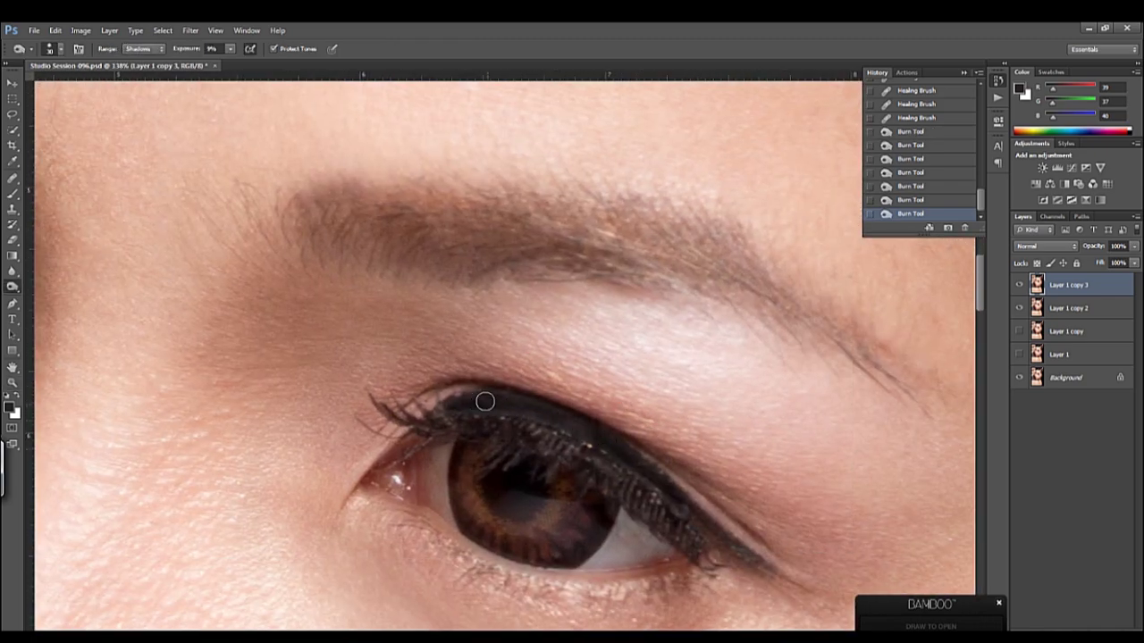
pyautogui.moveTo(502, 414); pyautogui.dragTo(643, 463)
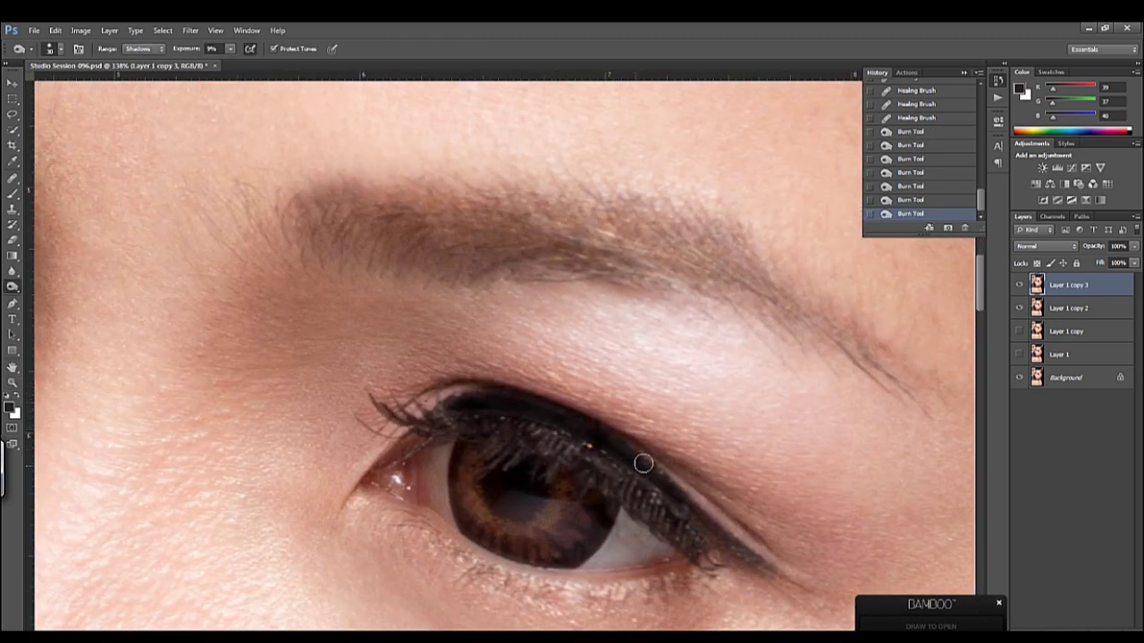
pyautogui.moveTo(731, 542); pyautogui.dragTo(677, 485)
# Copy the retouched image to a new layer, Layer 1 copy 4, and frame both eyebrows
pyautogui.press('z')
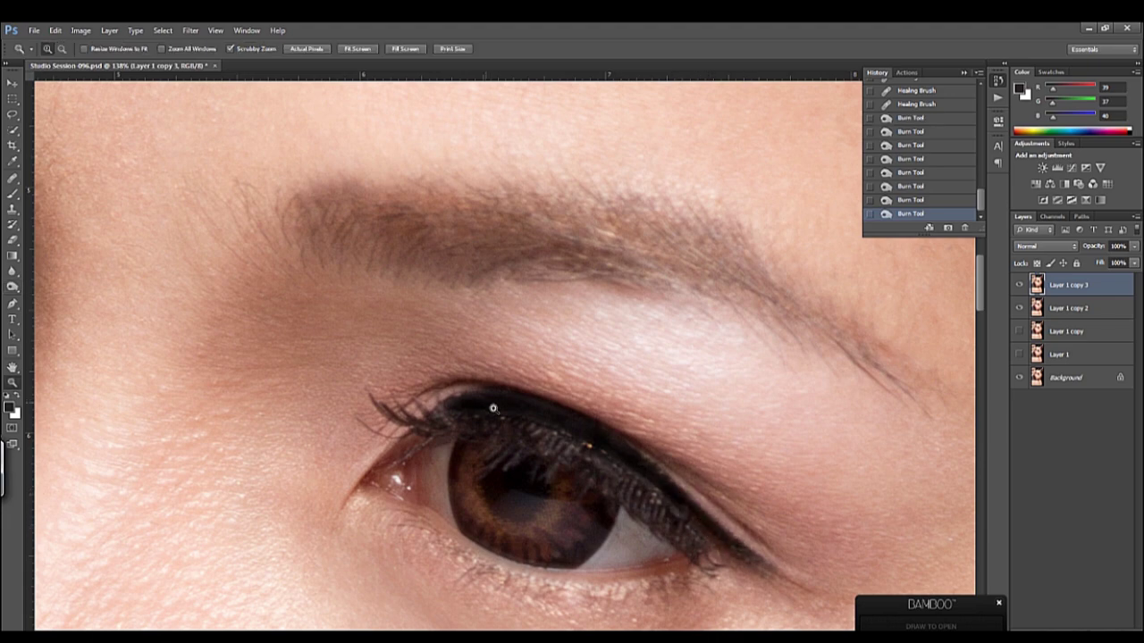
pyautogui.press('o')
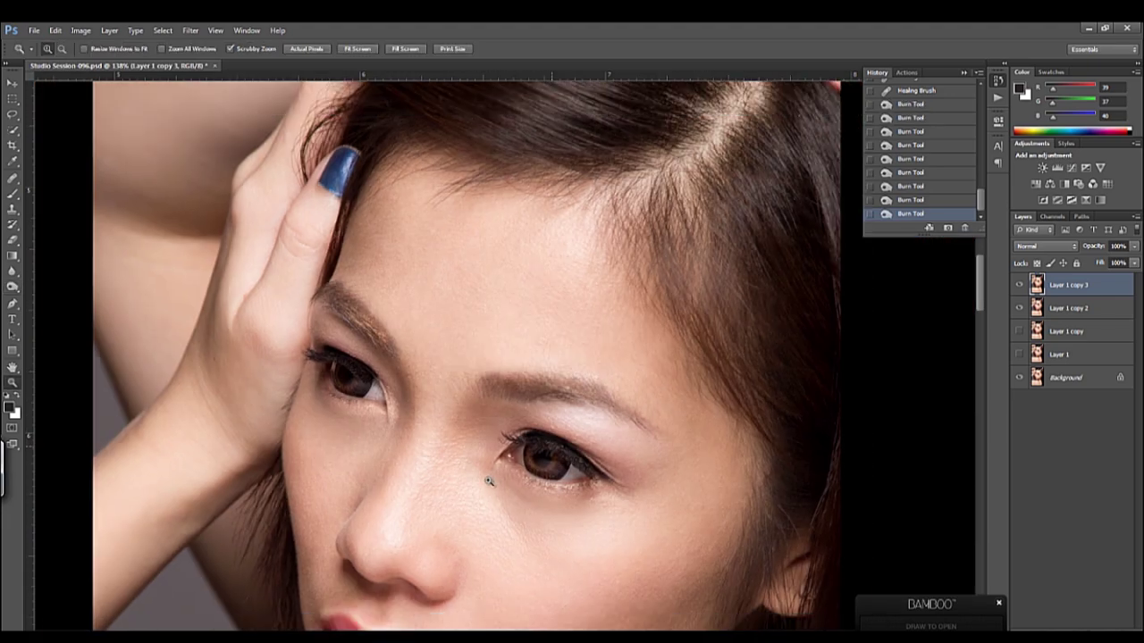
pyautogui.moveTo(449, 400); pyautogui.dragTo(340, 400)
pyautogui.hotkey('ctrl', 'j')
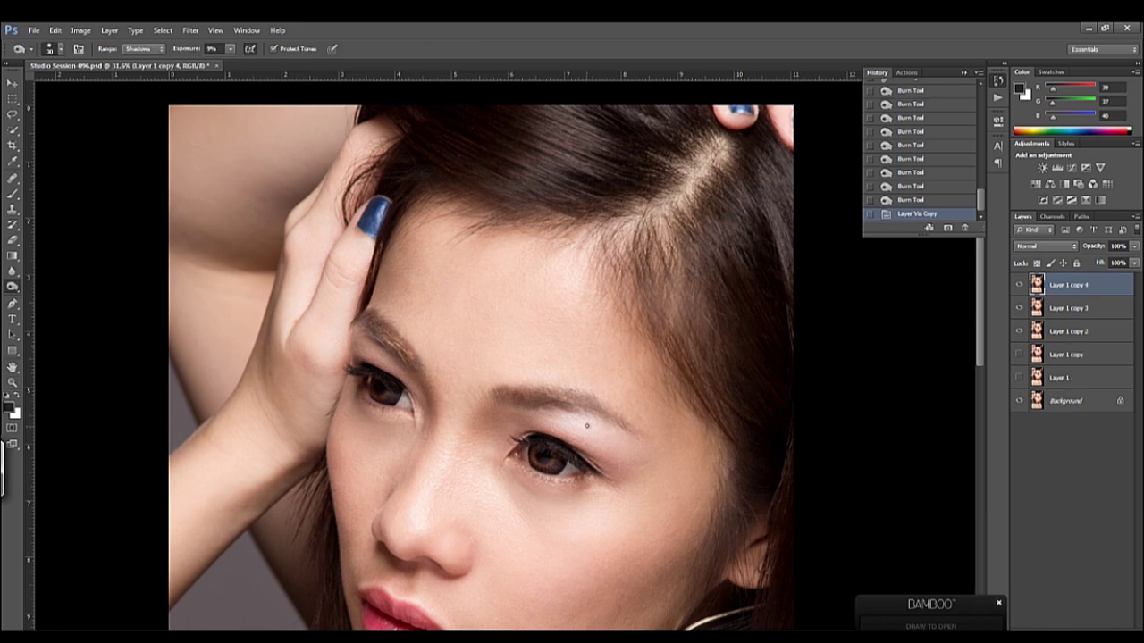
pyautogui.press('z')
pyautogui.moveTo(473, 385); pyautogui.dragTo(518, 384)
pyautogui.press('o')
pyautogui.moveTo(341, 278); pyautogui.dragTo(413, 319)
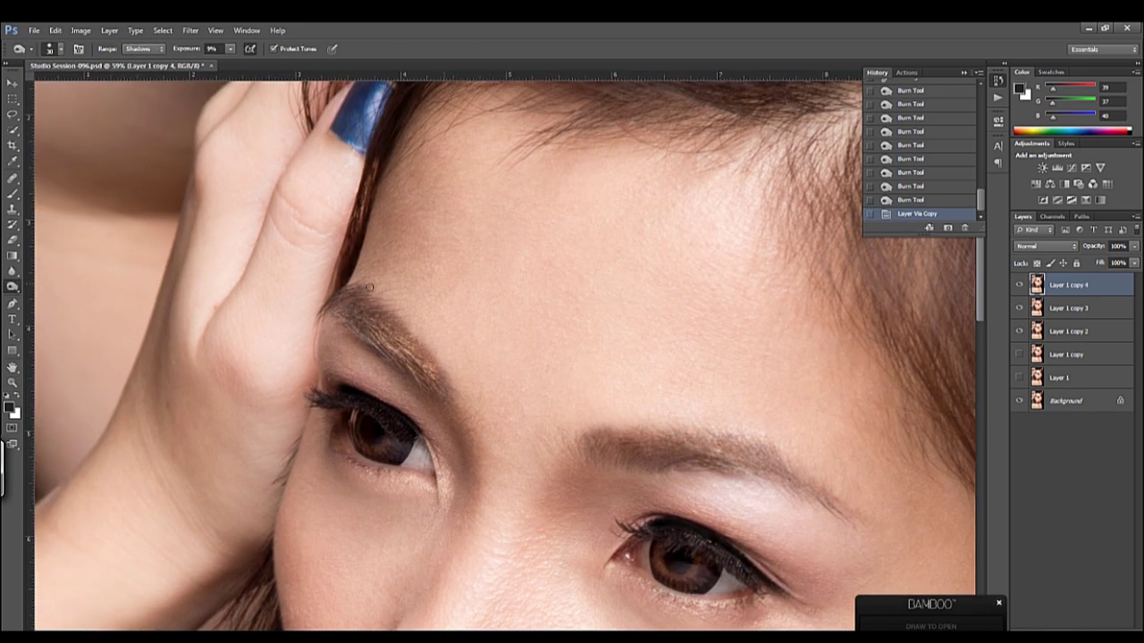
# Burn both eyebrows darker with the Range kept on Shadows
pyautogui.click(143, 48)
pyautogui.click(442, 389)
pyautogui.moveTo(357, 310); pyautogui.dragTo(431, 390)
pyautogui.moveTo(589, 456); pyautogui.dragTo(837, 512)
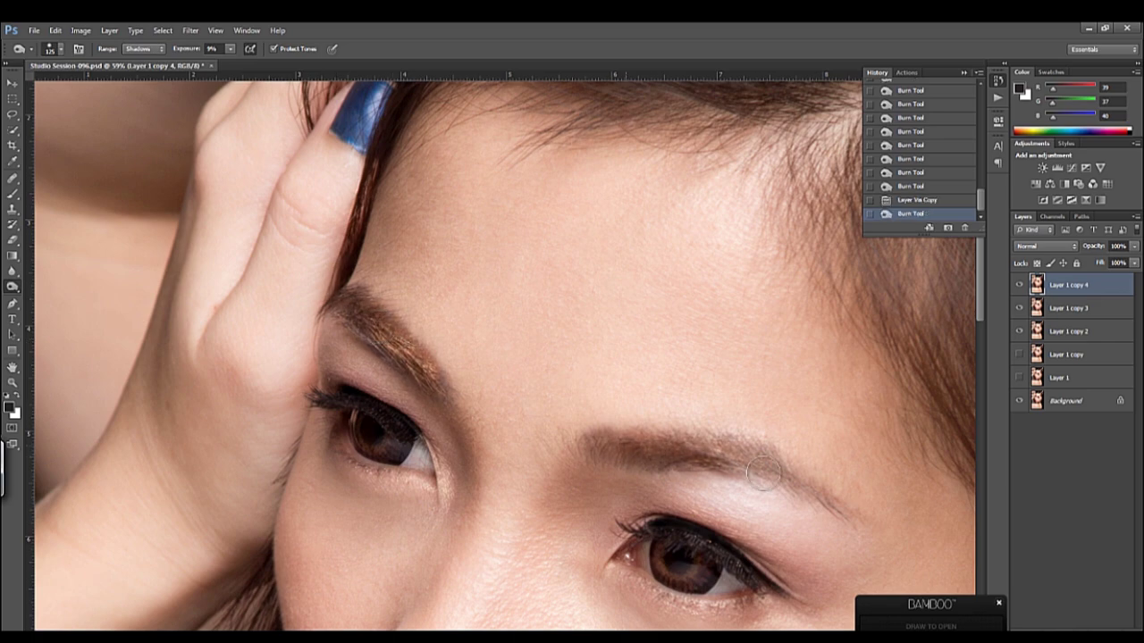
pyautogui.moveTo(676, 439); pyautogui.dragTo(826, 502)
pyautogui.moveTo(605, 436); pyautogui.dragTo(795, 487)
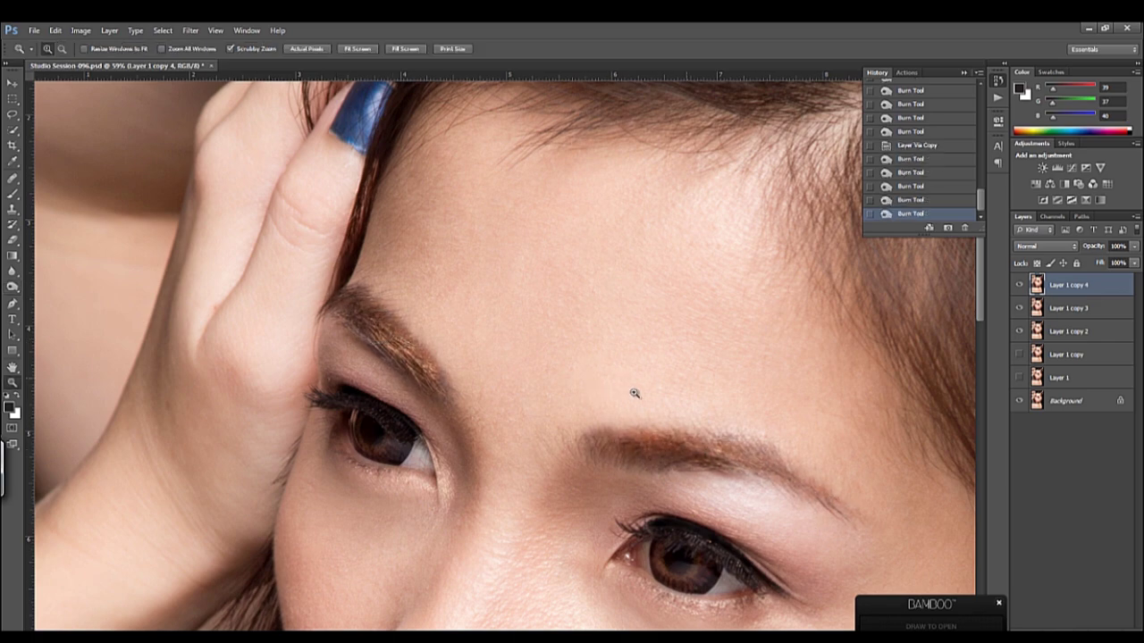
# Deepen the brows a touch more, then toggle Layer 1 copy 4 to compare
pyautogui.hotkey('ctrl', '0')
pyautogui.press('z')
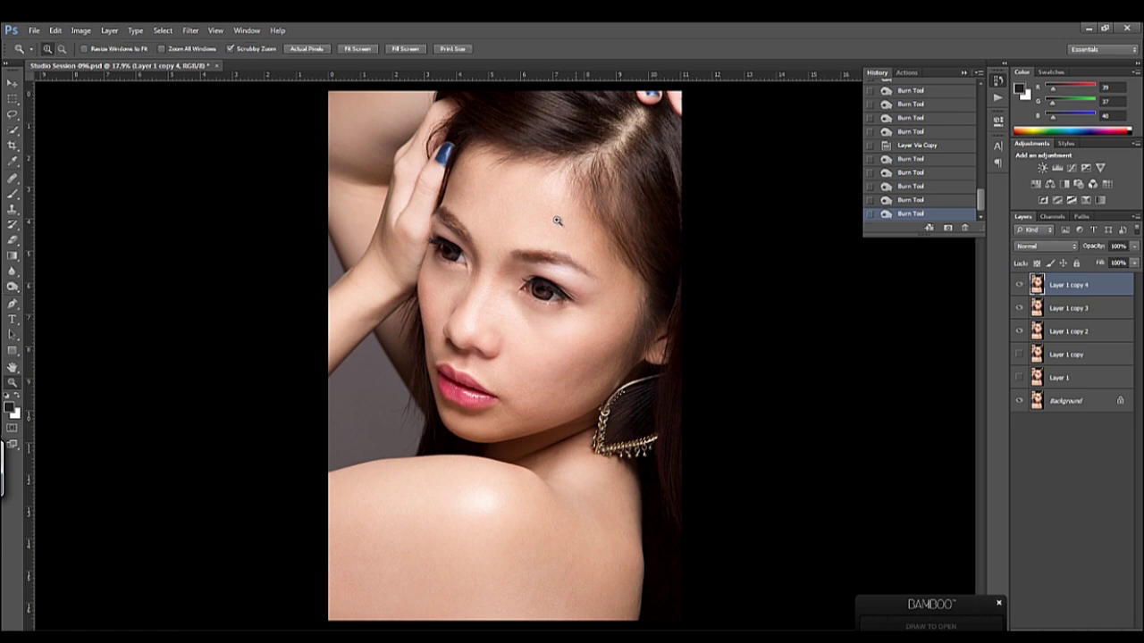
pyautogui.press('o')
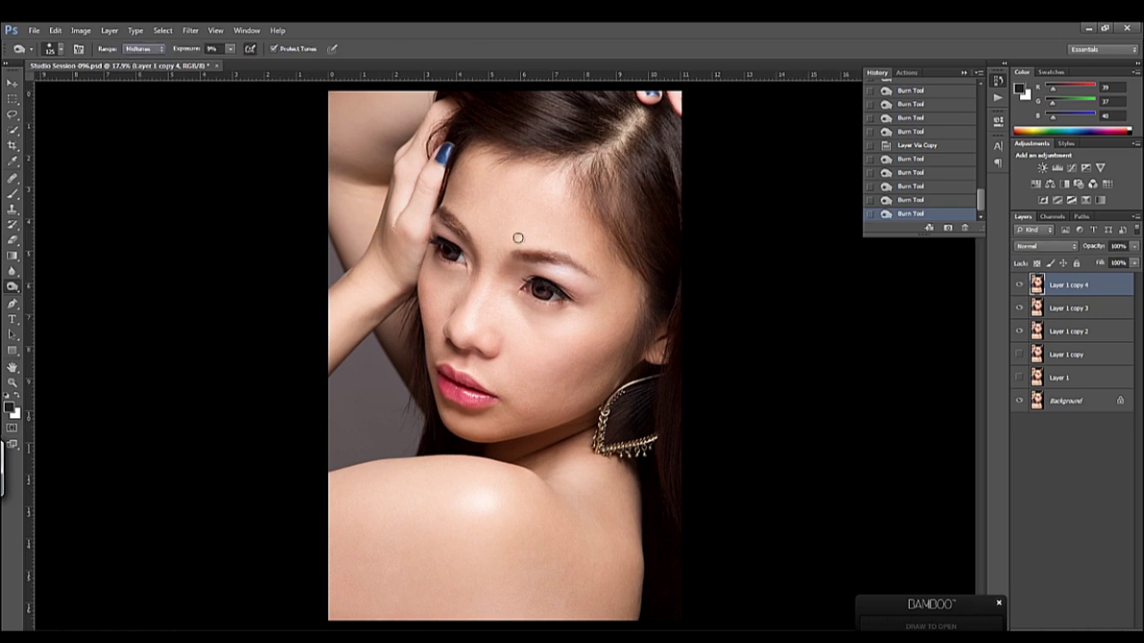
pyautogui.click(534, 257)
pyautogui.moveTo(534, 256); pyautogui.dragTo(589, 273)
pyautogui.click(454, 224)
pyautogui.click(576, 318)
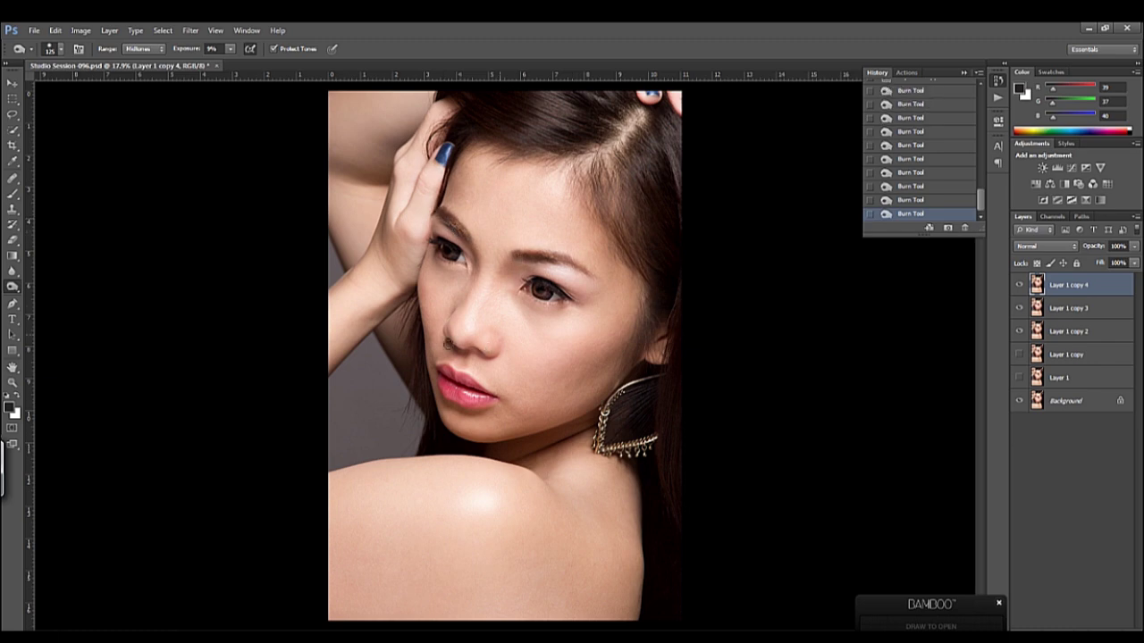
pyautogui.hotkey('ctrl', '-')
pyautogui.click(1019, 284)
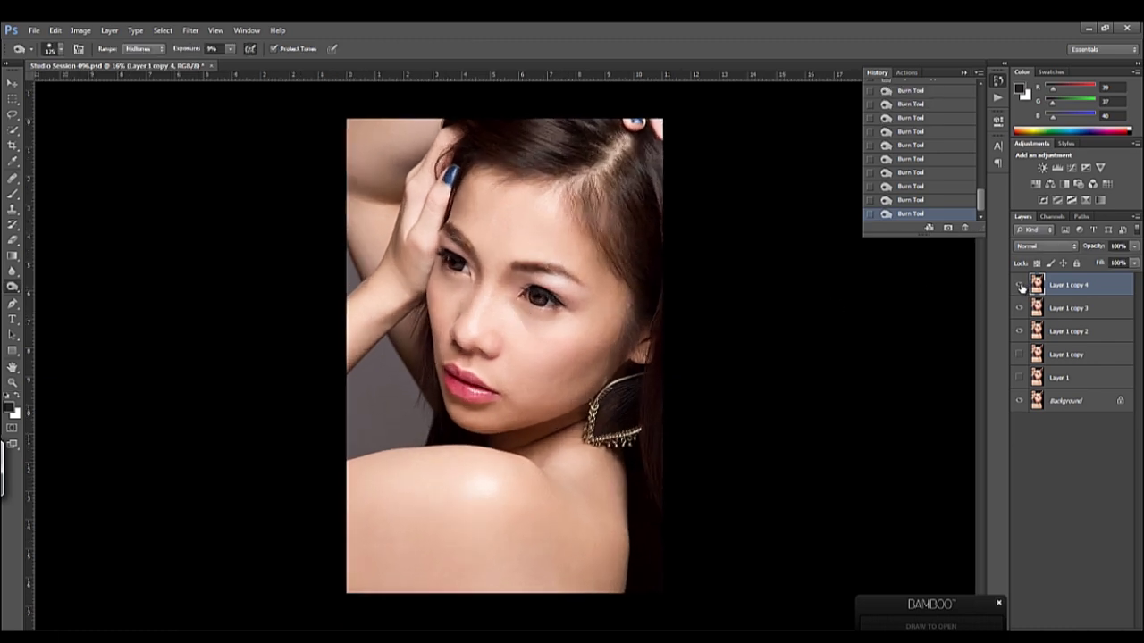
pyautogui.press('z')
pyautogui.moveTo(509, 310)
pyautogui.mouseDown()
pyautogui.moveTo(539, 308)
pyautogui.moveTo(456, 421)
pyautogui.mouseUp()
# Lasso both irises into one selection and feather its edges
pyautogui.press('o')
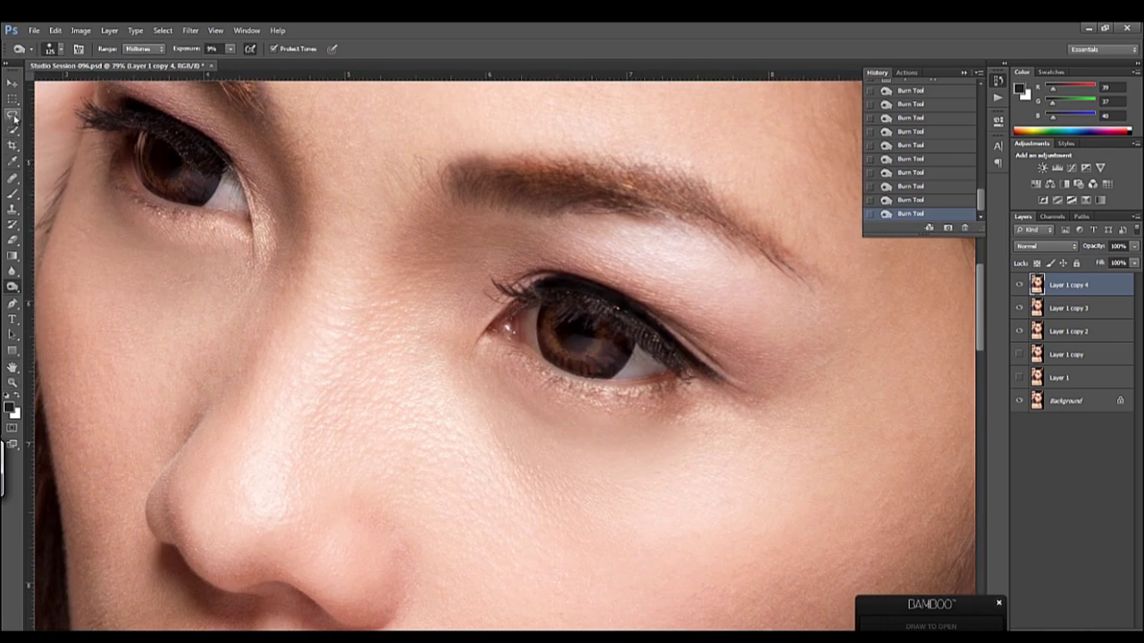
pyautogui.click(14, 117)
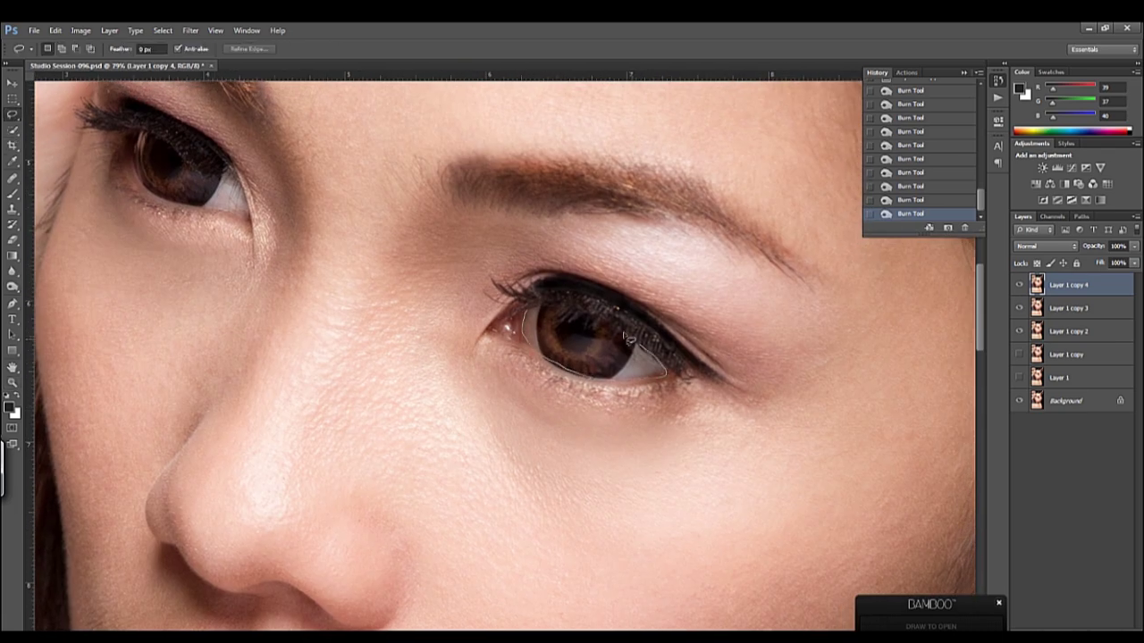
pyautogui.moveTo(598, 353); pyautogui.dragTo(597, 353)
pyautogui.click(61, 48)
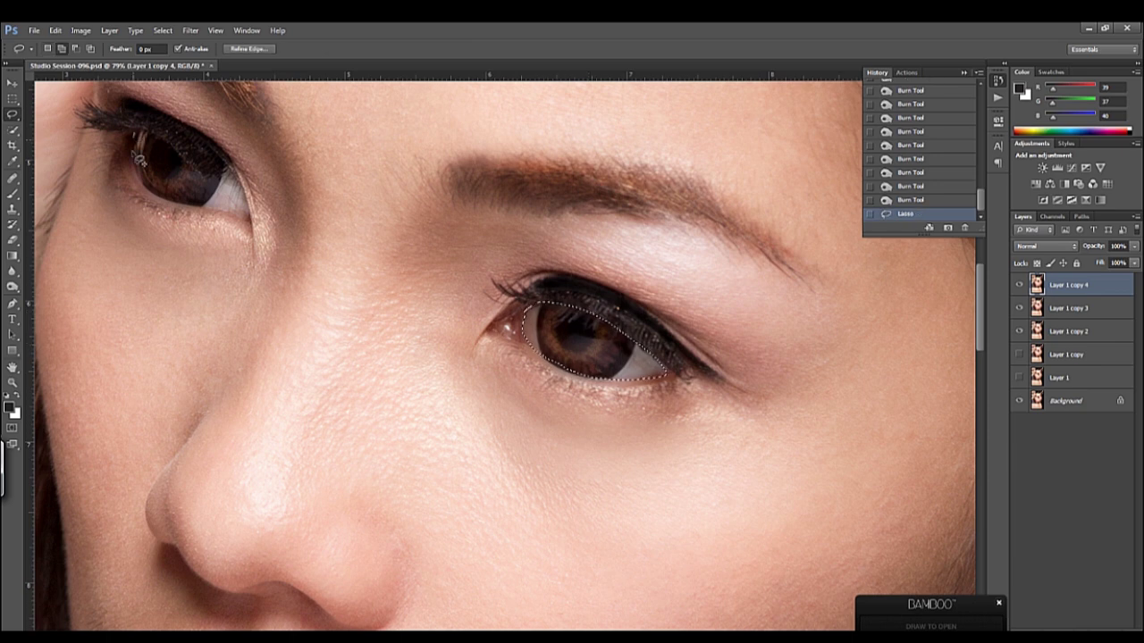
pyautogui.moveTo(143, 134); pyautogui.dragTo(134, 136)
pyautogui.rightClick(595, 324)
pyautogui.click(625, 360)
pyautogui.press('Return')
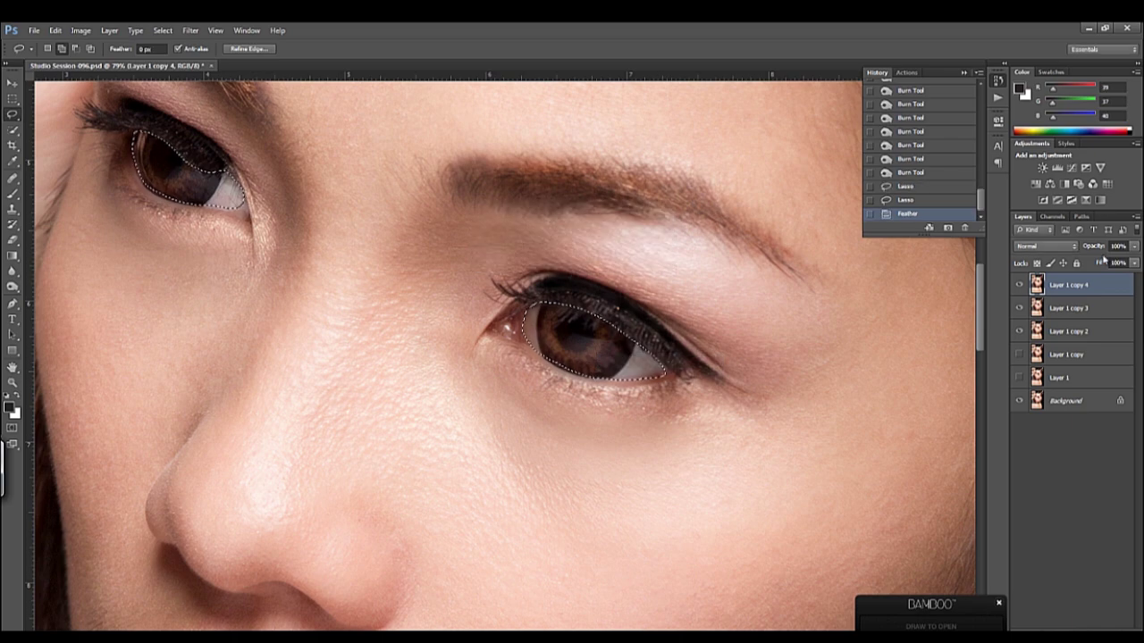
# Add a Curves adjustment layer and raise the curve to brighten the irises
pyautogui.click(1071, 167)
pyautogui.moveTo(629, 268); pyautogui.dragTo(630, 260)
pyautogui.keyDown('alt'); pyautogui.click(621, 253); pyautogui.keyUp('alt')
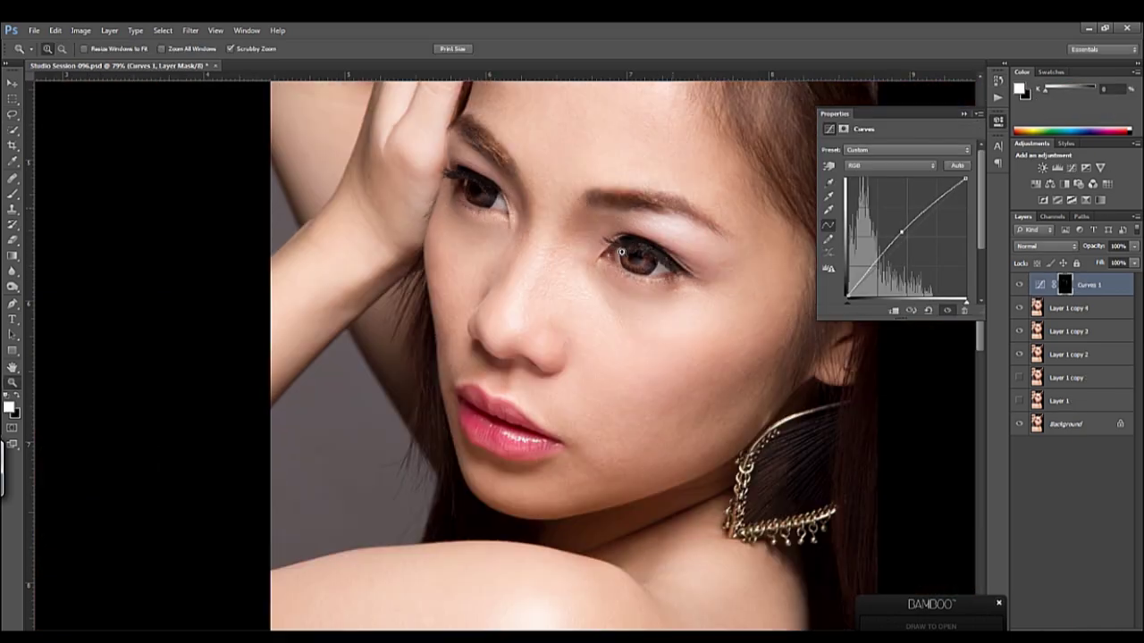
pyautogui.press('l')
pyautogui.press('z')
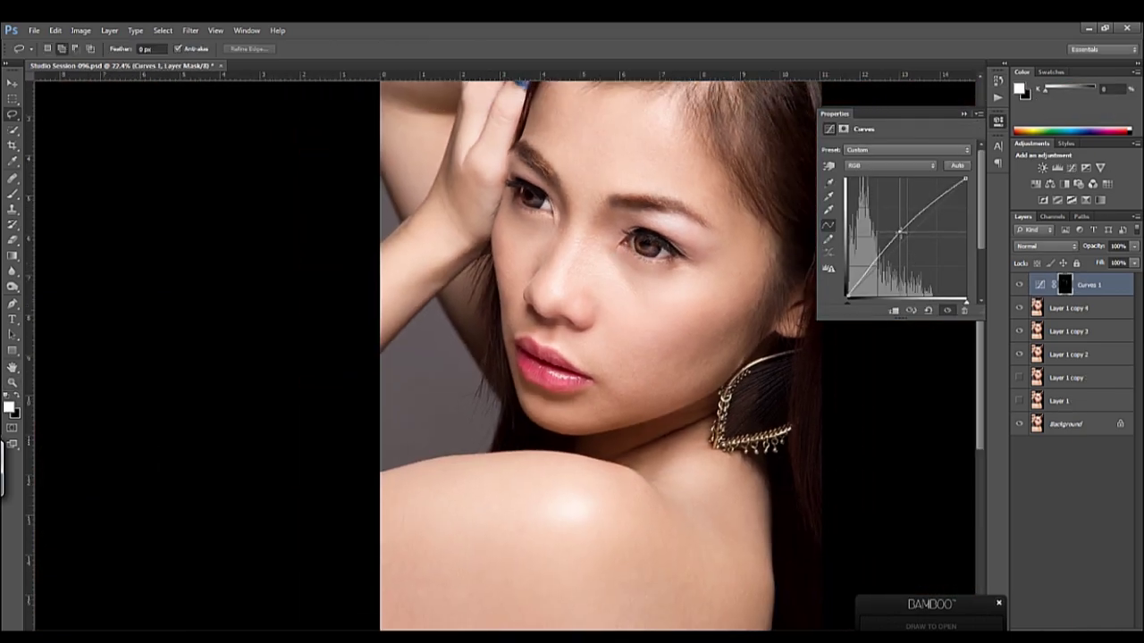
pyautogui.hotkey('ctrl', '-')
pyautogui.click(1037, 442)
pyautogui.click(582, 251)
# Lasso both irises again and bring up the Feather settings for the selection
pyautogui.press('l')
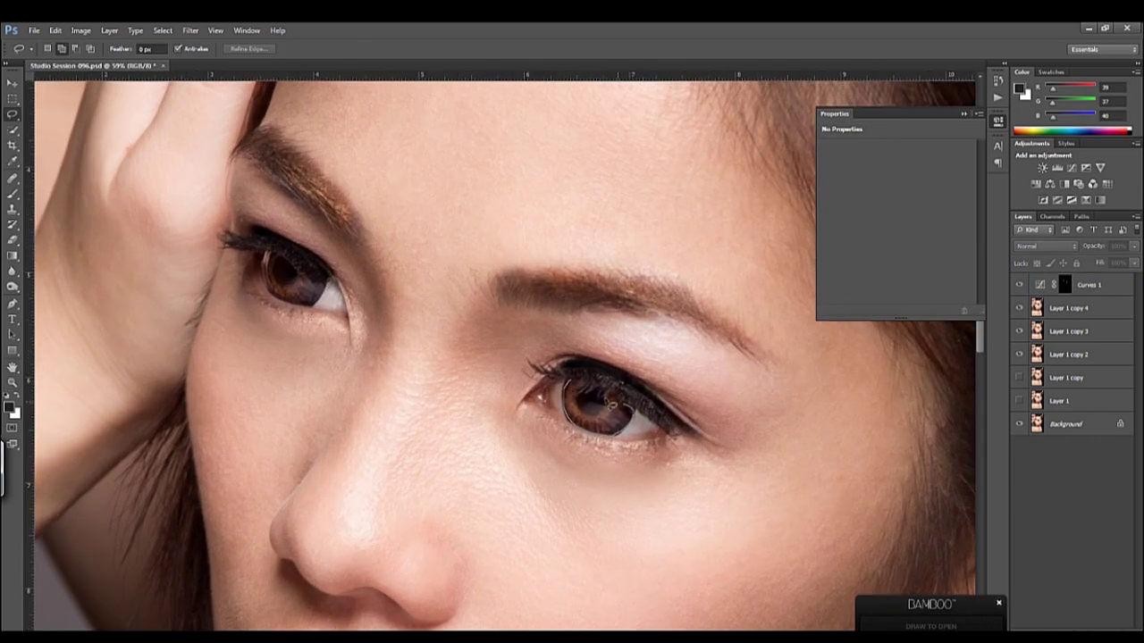
pyautogui.moveTo(572, 386); pyautogui.dragTo(568, 384)
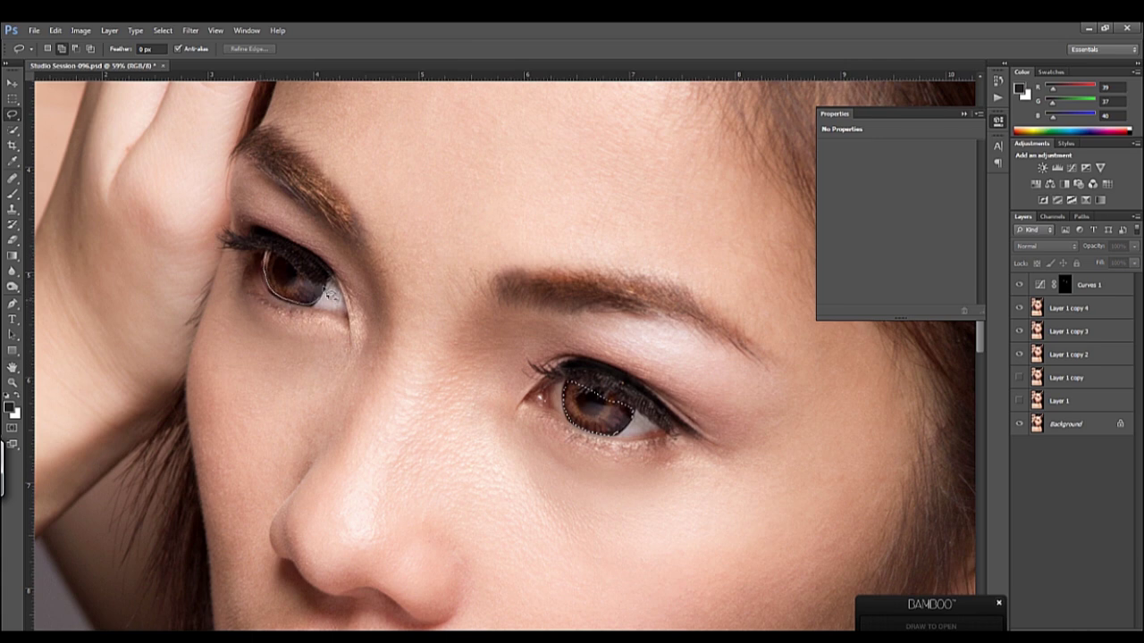
pyautogui.moveTo(280, 262); pyautogui.dragTo(269, 256)
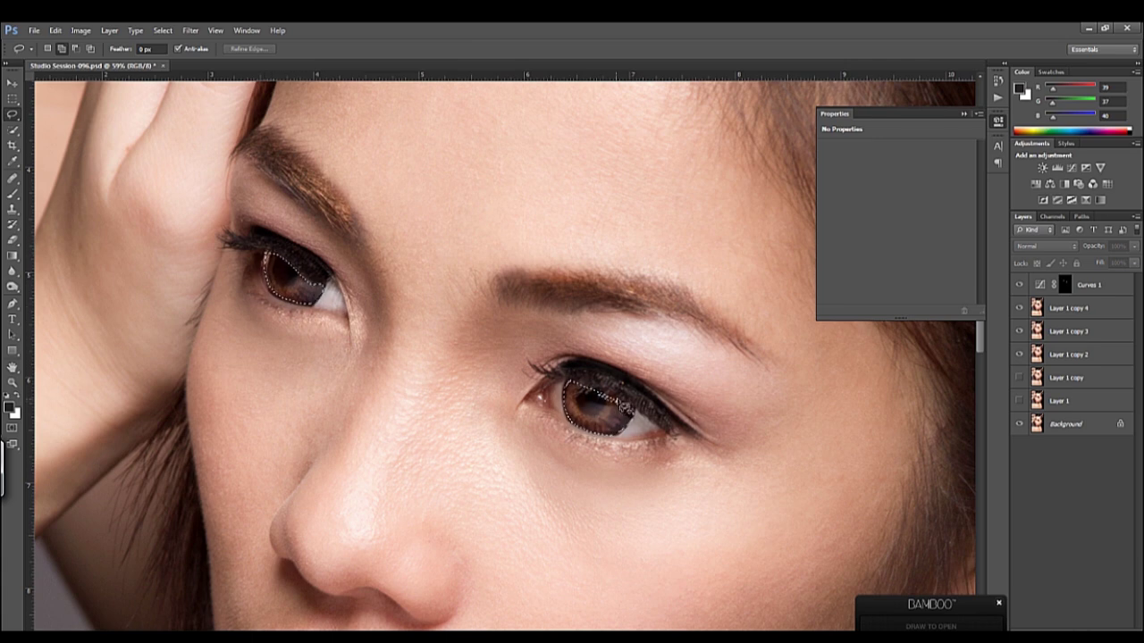
pyautogui.rightClick(602, 413)
pyautogui.click(645, 445)
# Add a Curves adjustment and drag on the irises to brighten them with more contrast and warmth
pyautogui.click(1071, 167)
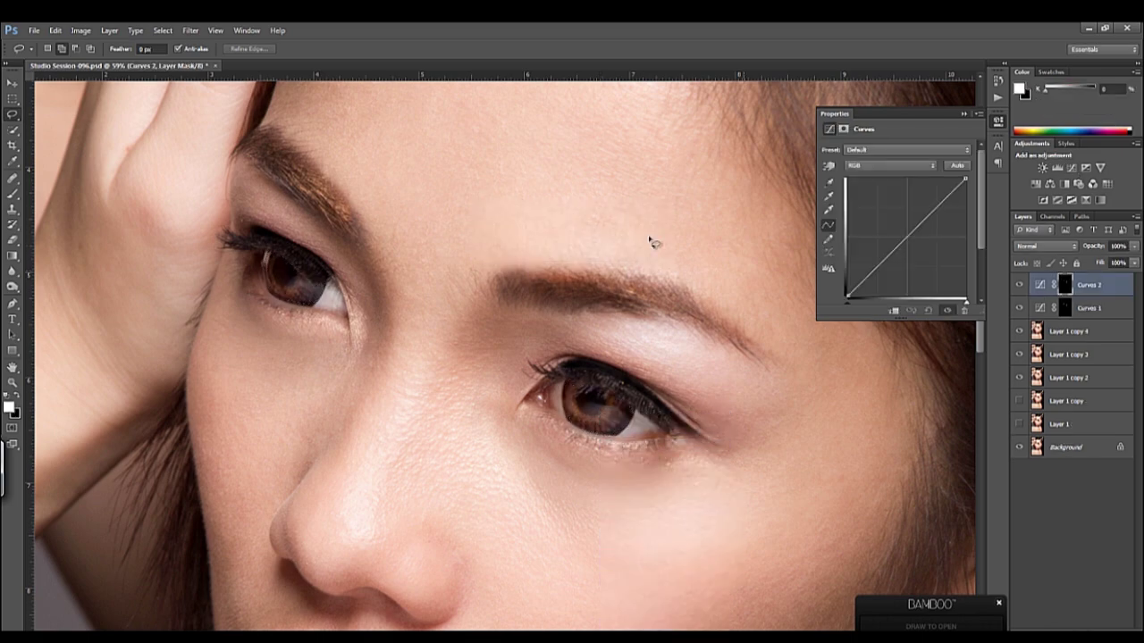
pyautogui.scroll(5, 557, 296)
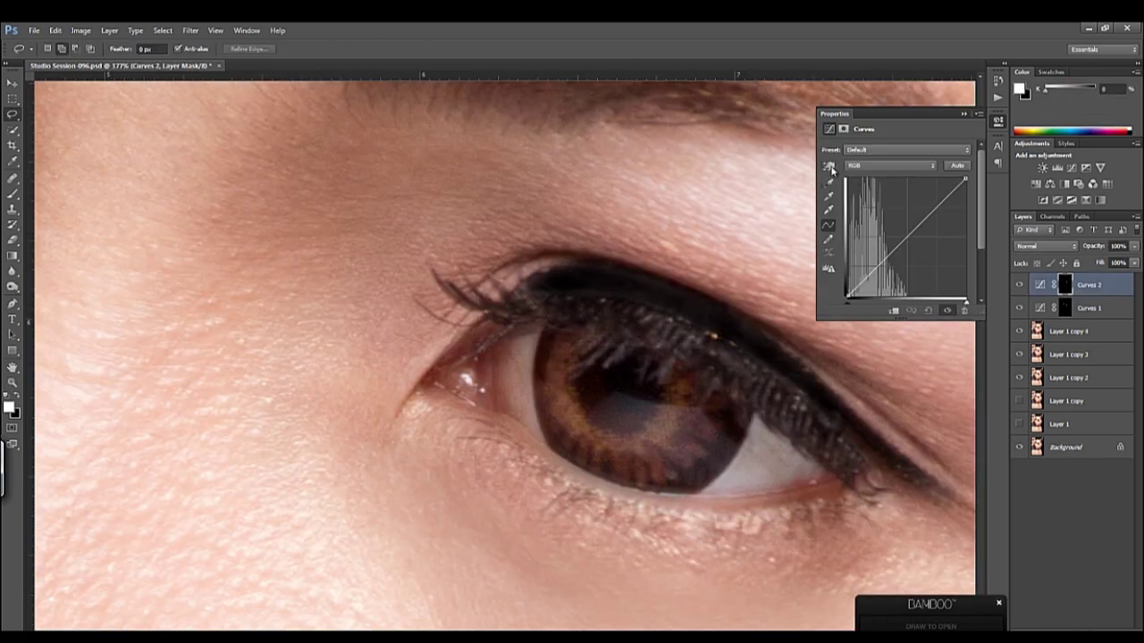
pyautogui.click(829, 167)
pyautogui.moveTo(568, 396); pyautogui.dragTo(568, 371)
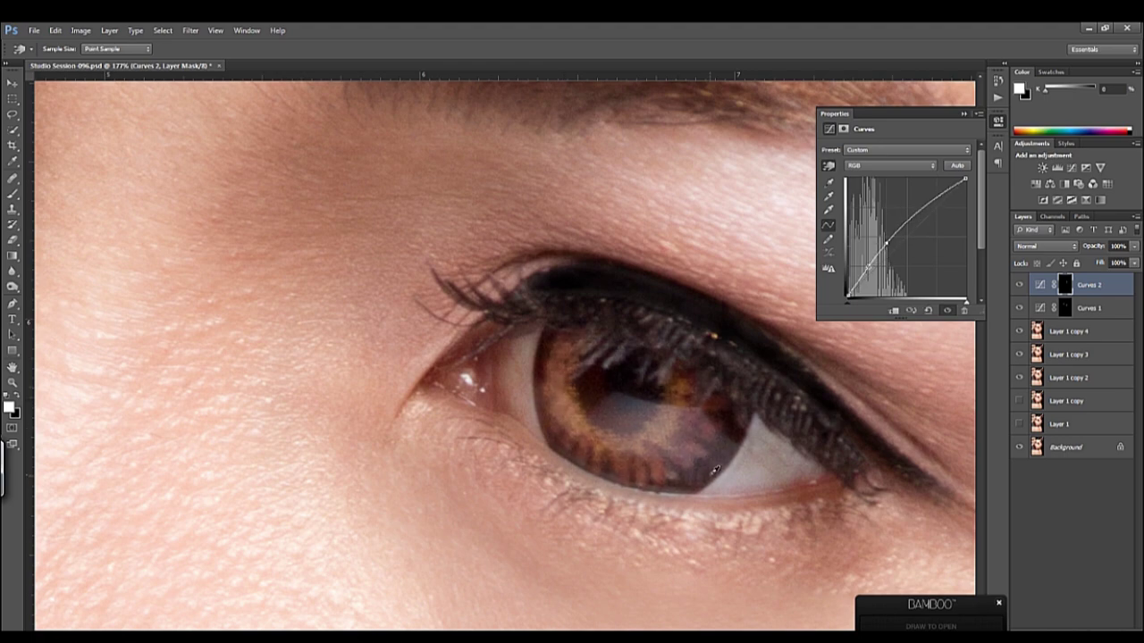
pyautogui.moveTo(715, 469); pyautogui.dragTo(712, 483)
pyautogui.scroll(-5, 712, 483)
pyautogui.scroll(-2, 719, 402)
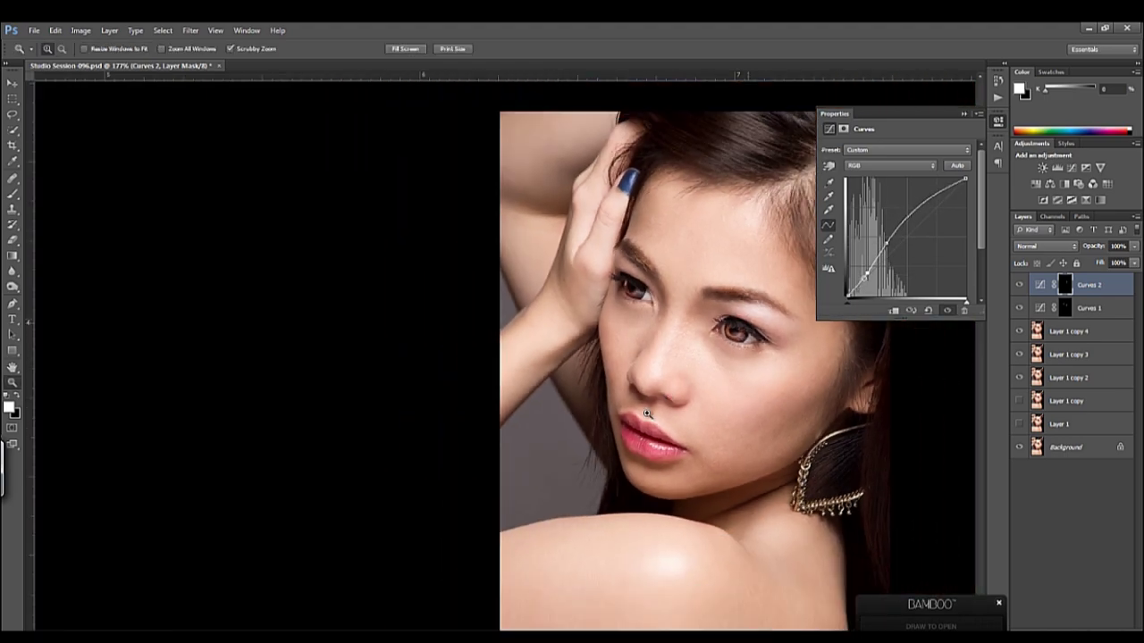
pyautogui.moveTo(886, 243); pyautogui.dragTo(919, 211)
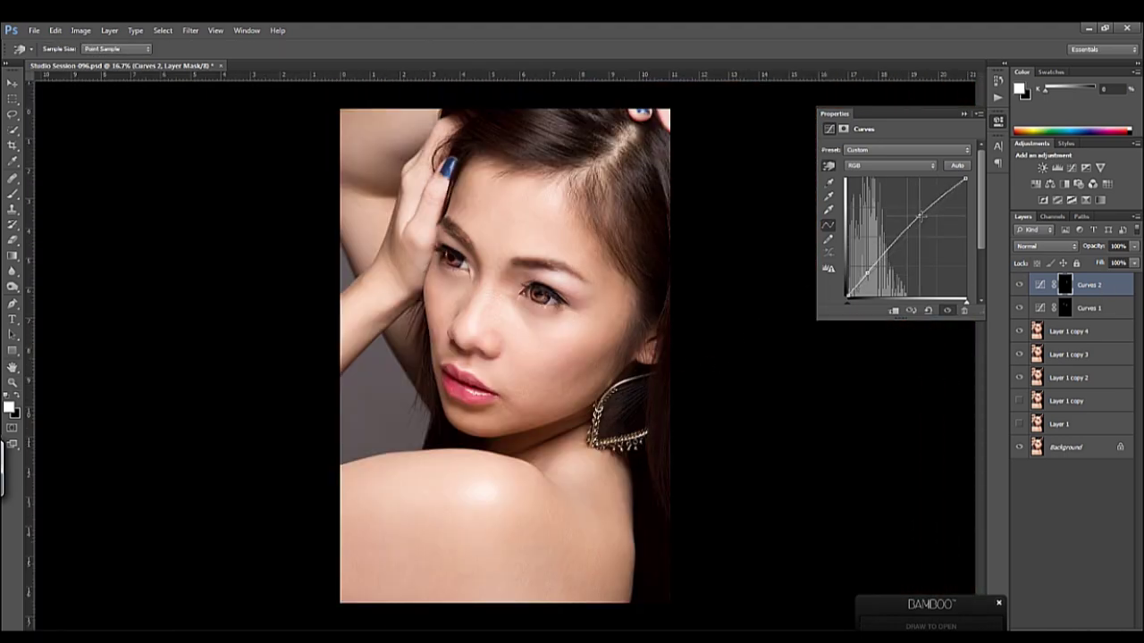
pyautogui.scroll(-1, 758, 255)
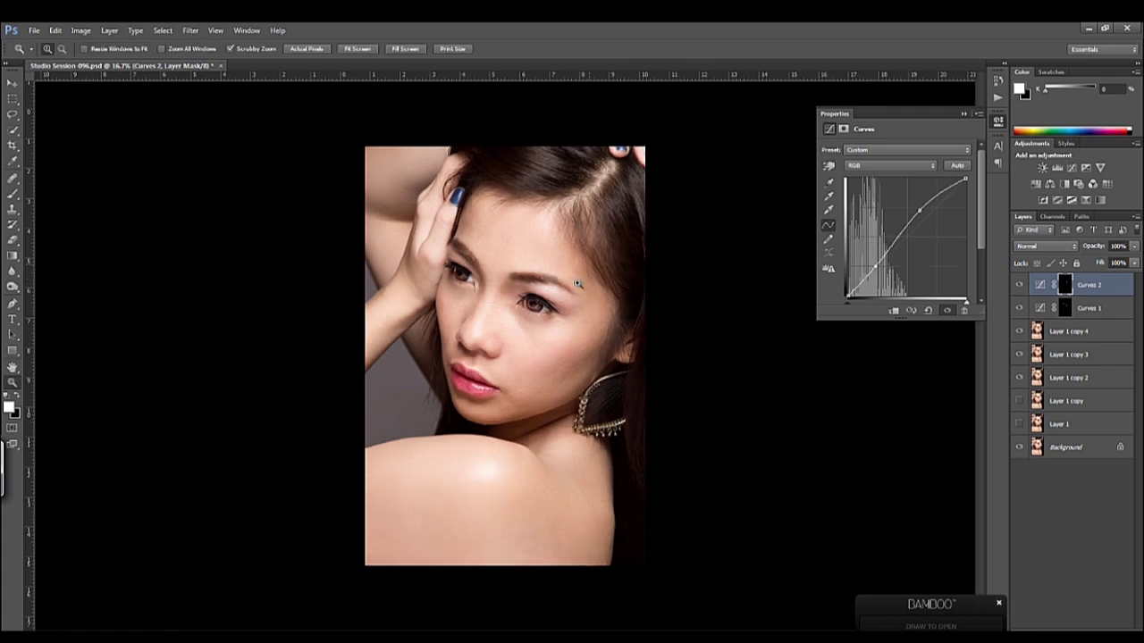
# Toggle the iris Curves layer to compare, then zoom in on the eyes and forehead
pyautogui.click(1019, 284)
pyautogui.click(1018, 285)
pyautogui.click(1018, 284)
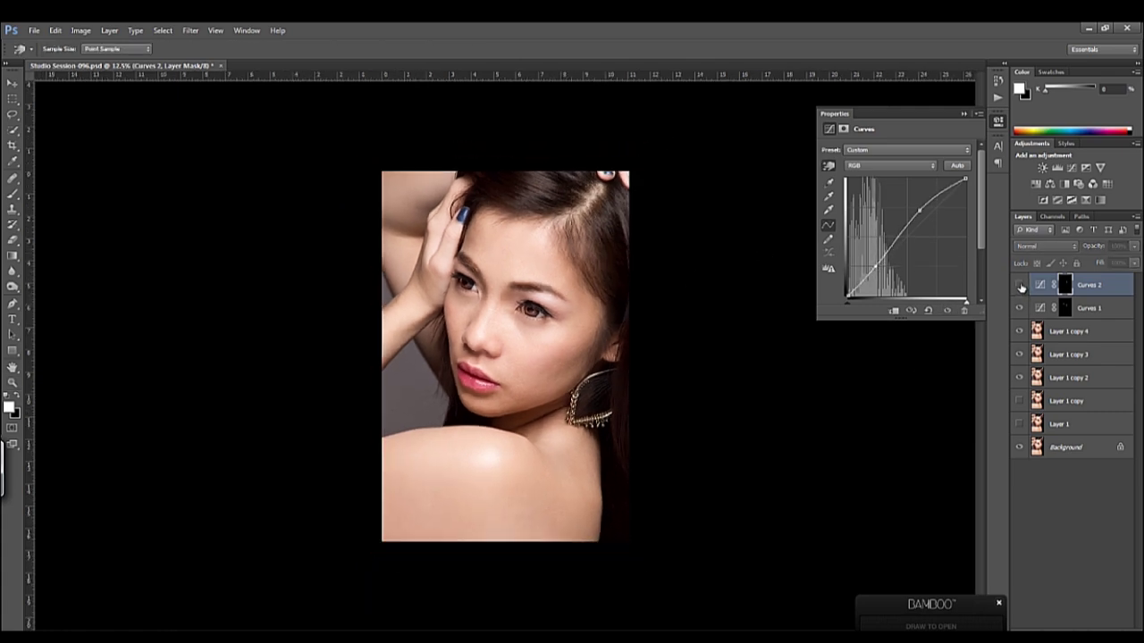
pyautogui.press('z')
pyautogui.moveTo(572, 393); pyautogui.dragTo(581, 393)
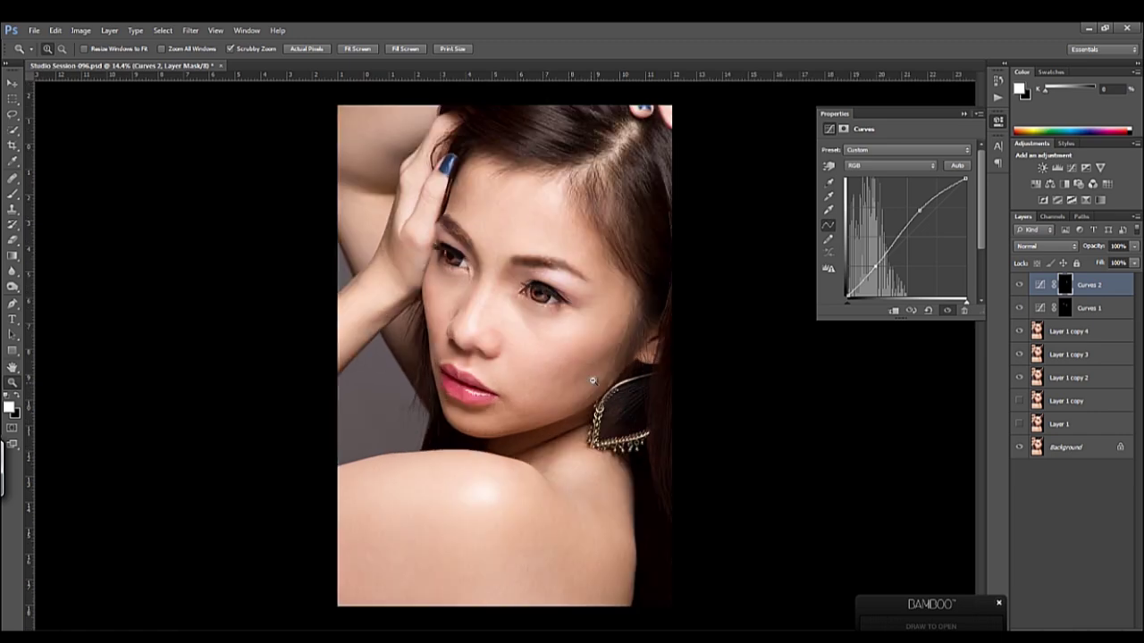
pyautogui.moveTo(480, 287); pyautogui.dragTo(549, 215)
pyautogui.click(13, 177)
# Patch out the crease between the brows on Layer 1 copy 4, then deselect
pyautogui.click(56, 198)
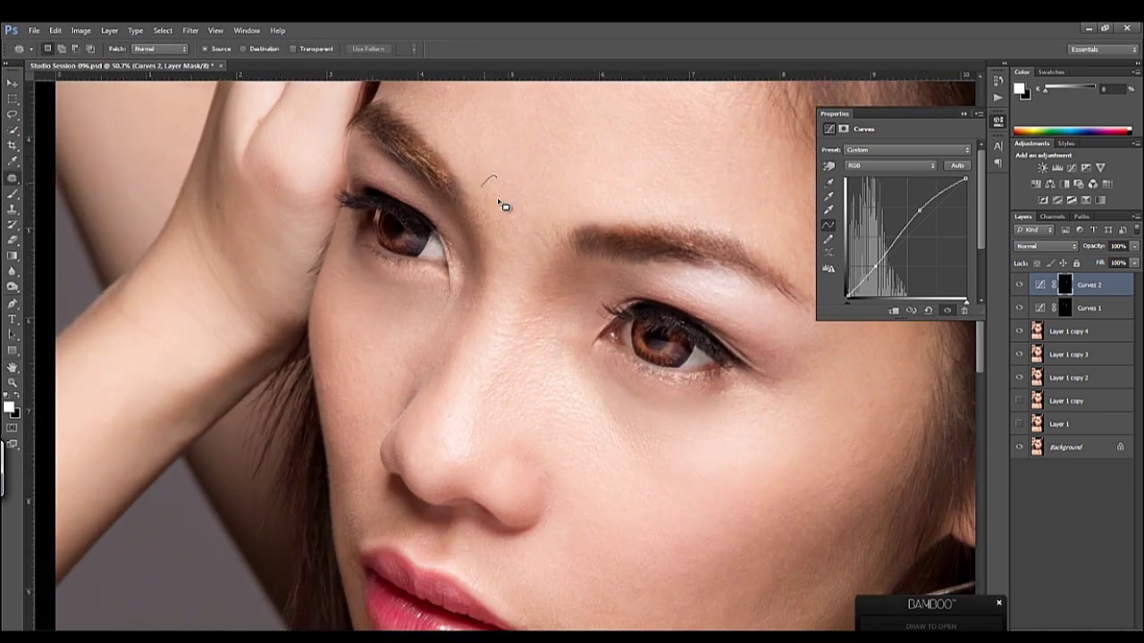
pyautogui.click(1067, 330)
pyautogui.moveTo(500, 170)
pyautogui.mouseDown()
pyautogui.moveTo(553, 237)
pyautogui.moveTo(548, 217)
pyautogui.moveTo(563, 229)
pyautogui.moveTo(524, 214)
pyautogui.mouseUp()
pyautogui.hotkey('ctrl', 'd')
pyautogui.hotkey('ctrl', 'd')
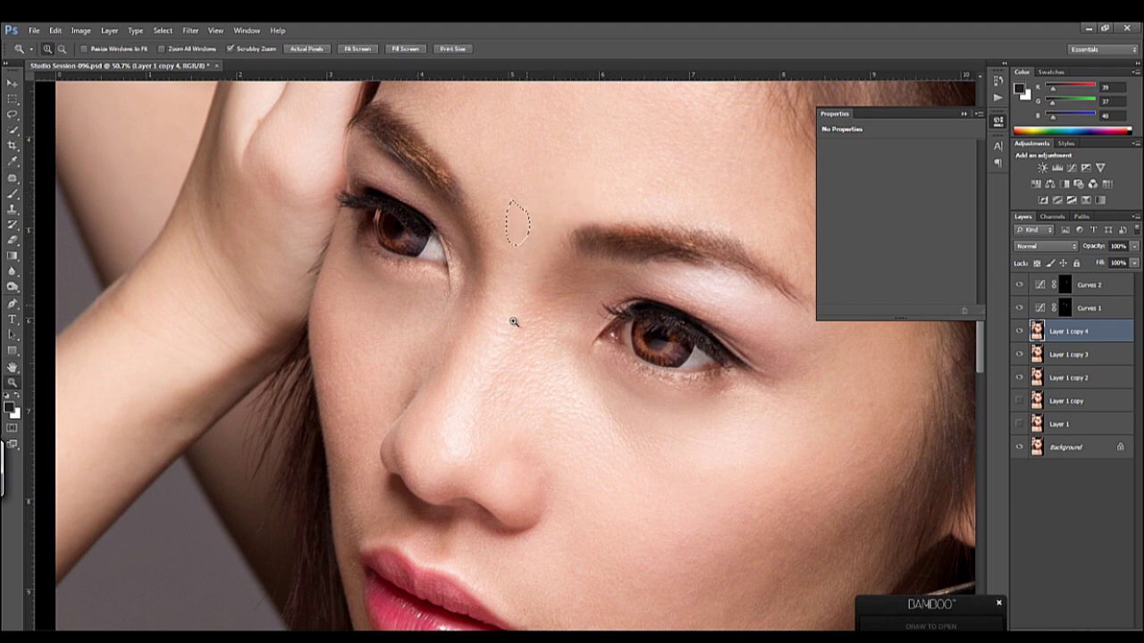
pyautogui.hotkey('ctrl', '-')
# On a new stamped layer, dodge the skin at the inner eye corners at 3% exposure
pyautogui.click(14, 288)
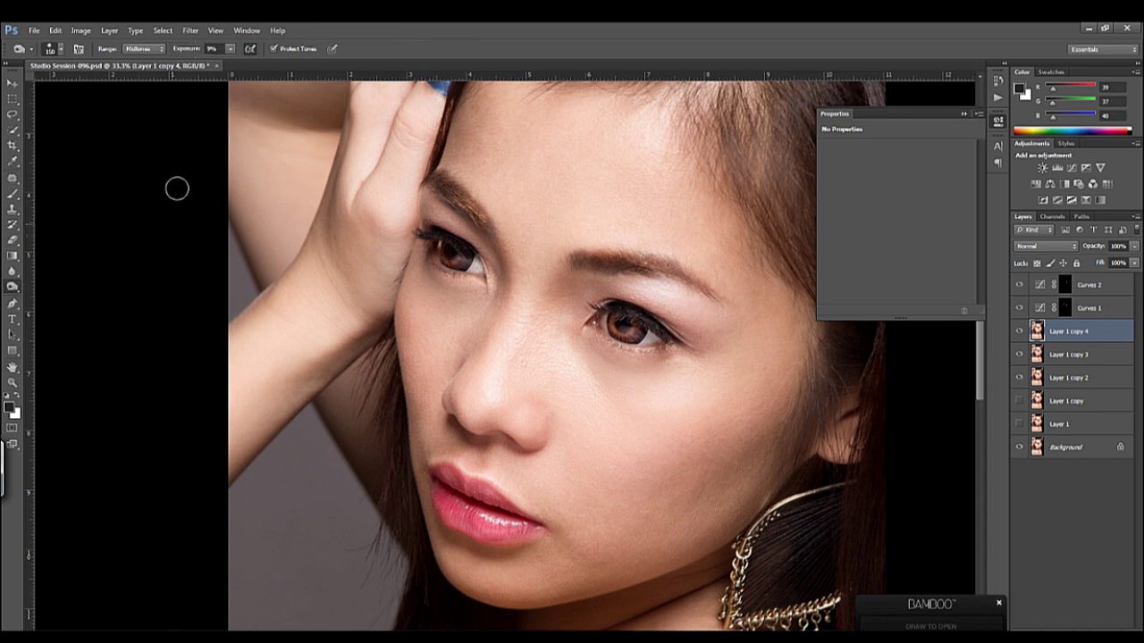
pyautogui.moveTo(229, 65); pyautogui.dragTo(227, 65)
pyautogui.hotkey('ctrl', 'j')
pyautogui.moveTo(579, 288); pyautogui.dragTo(695, 319)
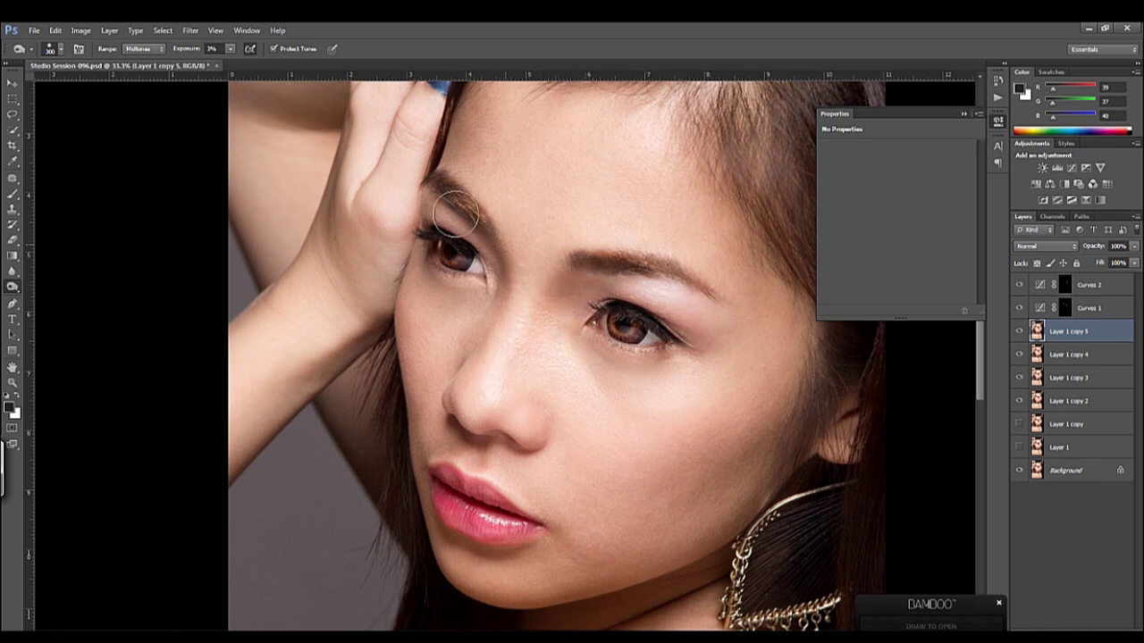
pyautogui.press('[')
pyautogui.press('[')
pyautogui.press('[')
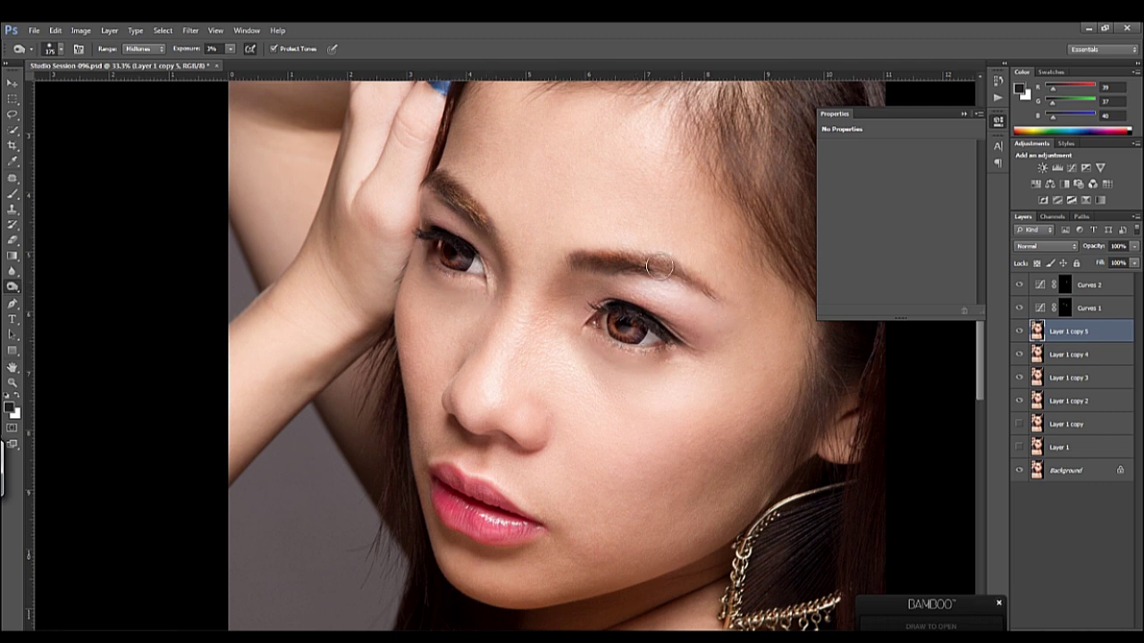
pyautogui.hotkey('ctrl', '0')
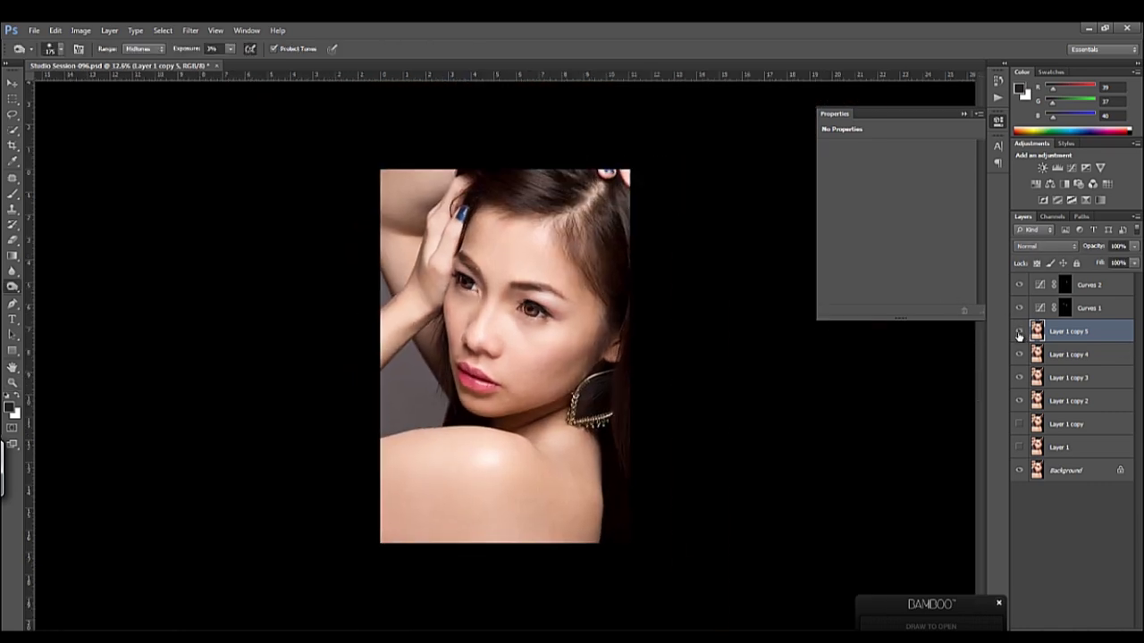
# Toggle Layer 1 copy 5 off and on twice to compare the eye lightening
pyautogui.press('z')
pyautogui.moveTo(566, 342); pyautogui.dragTo(534, 343)
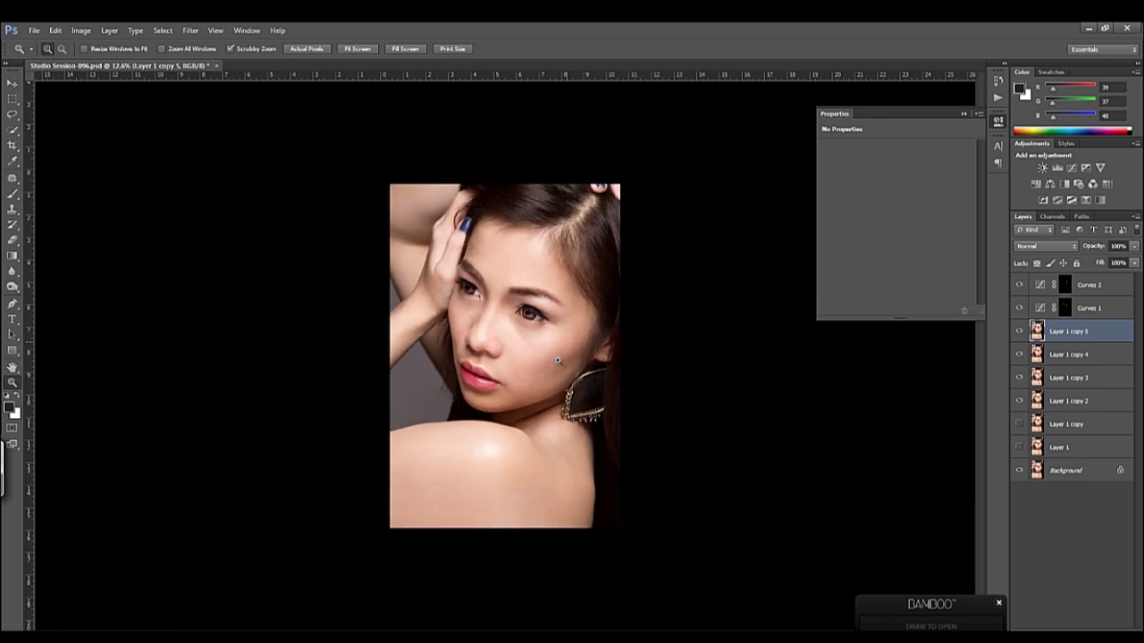
pyautogui.press('o')
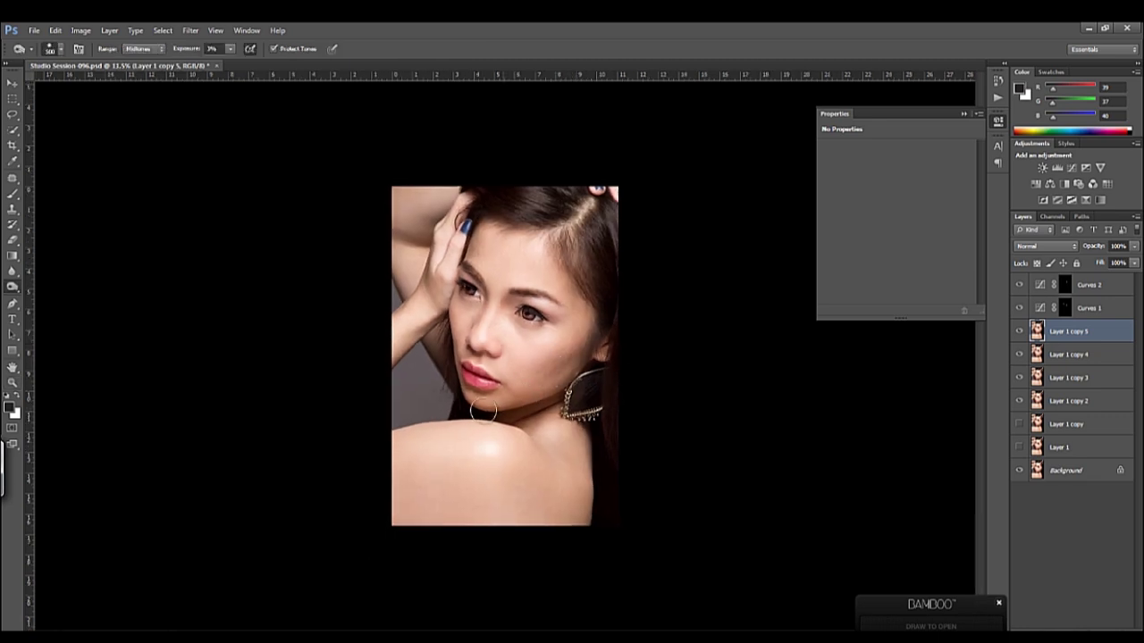
pyautogui.press('z')
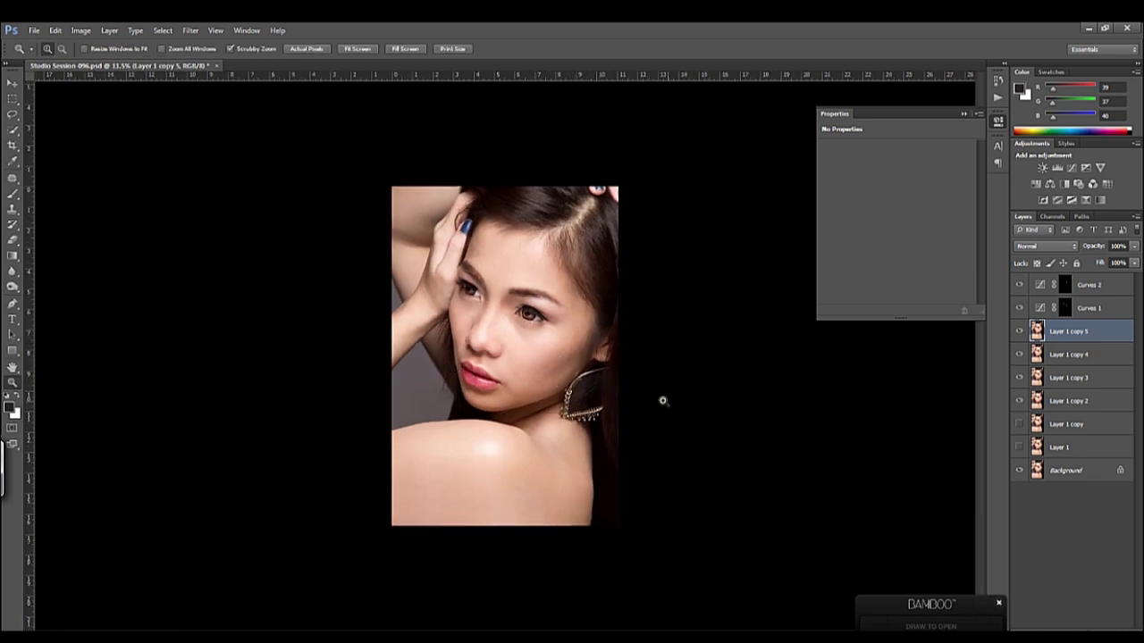
pyautogui.hotkey('ctrl', '+')
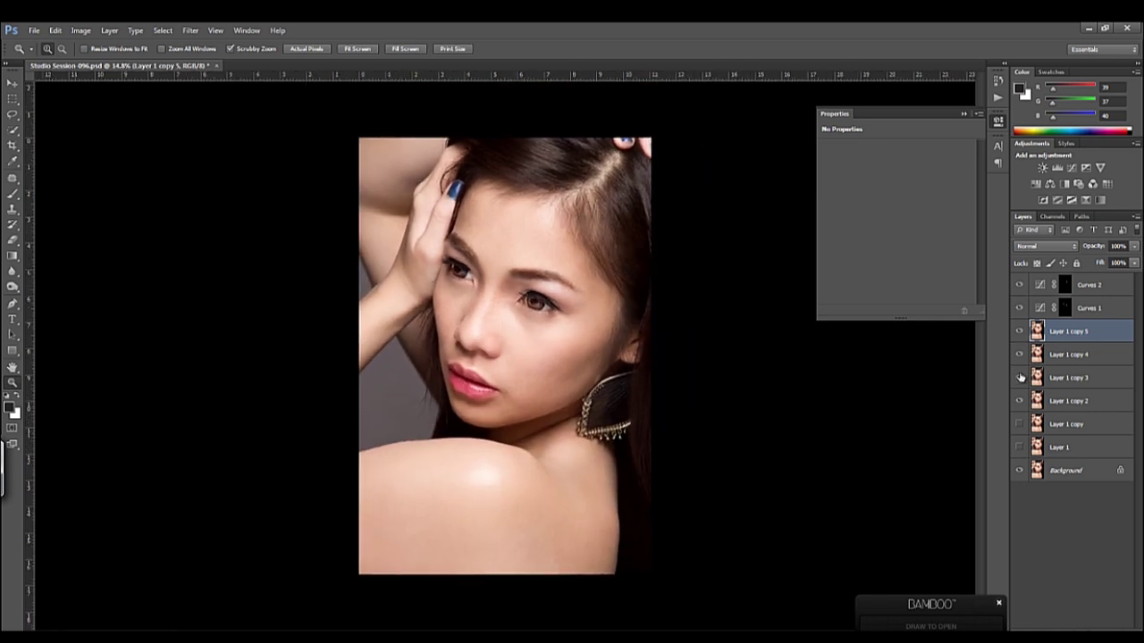
pyautogui.click(1019, 331)
pyautogui.click(1019, 331)
pyautogui.click(1020, 331)
pyautogui.click(1020, 332)
# Drag the original portrait JPEG from Explorer into Photoshop as a second document
pyautogui.hotkey('ctrl', '-')
pyautogui.hotkey('ctrl', '-')
pyautogui.hotkey('ctrl', '+')
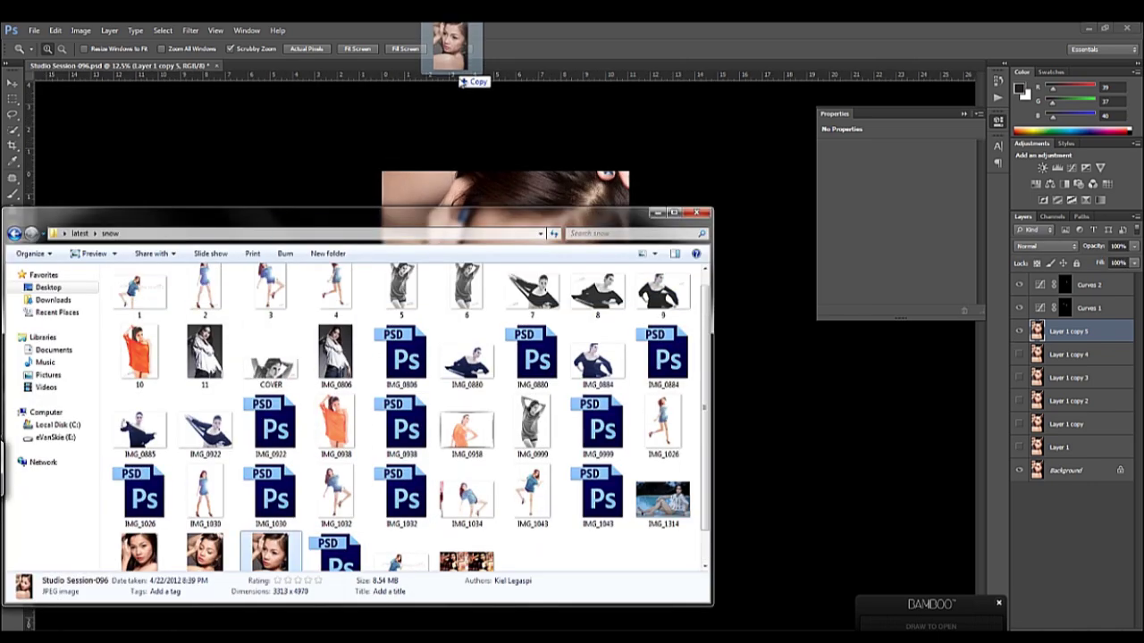
pyautogui.moveTo(277, 420); pyautogui.dragTo(442, 45)
# Tile the original and retouched portraits 2-up Vertical and enlarge both to matching zoom
pyautogui.click(250, 32)
pyautogui.click(382, 74)
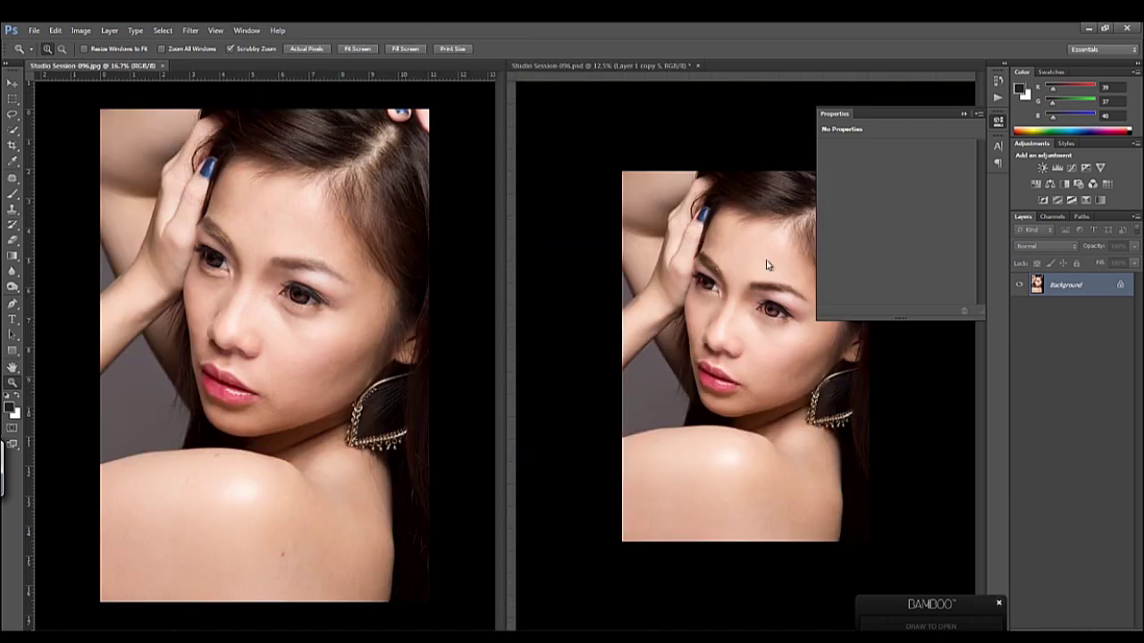
pyautogui.keyDown('alt'); pyautogui.click(444, 371); pyautogui.keyUp('alt')
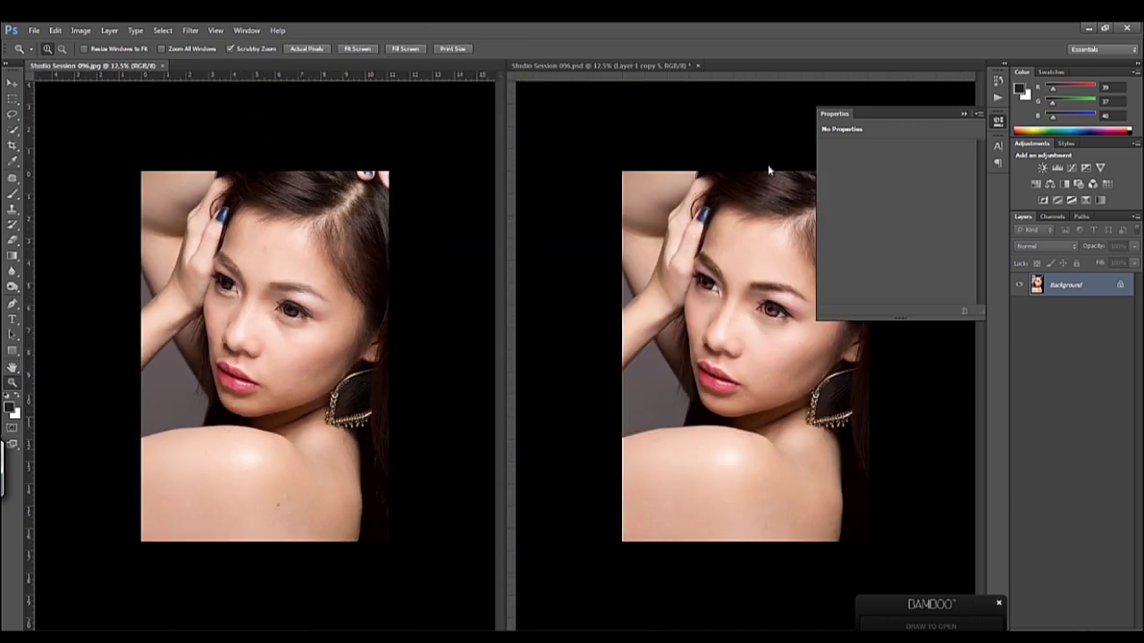
pyautogui.click(442, 343)
pyautogui.click(545, 169)
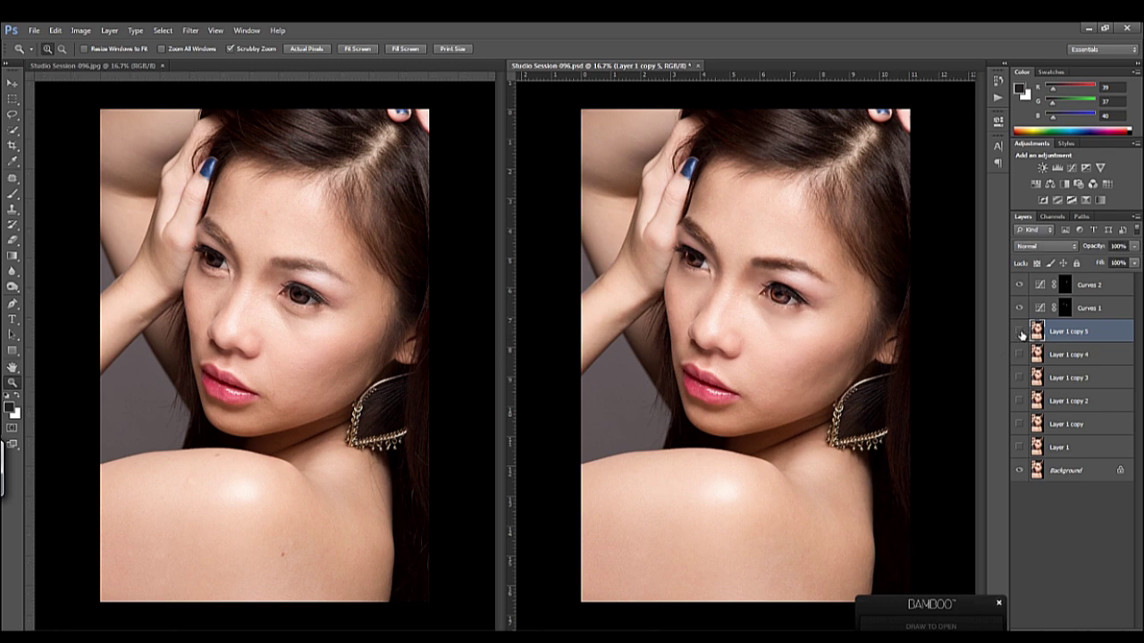
# Zoom both portraits to 11%, then float the retouched portrait and zoom into its face
pyautogui.hotkey('ctrl', '-')
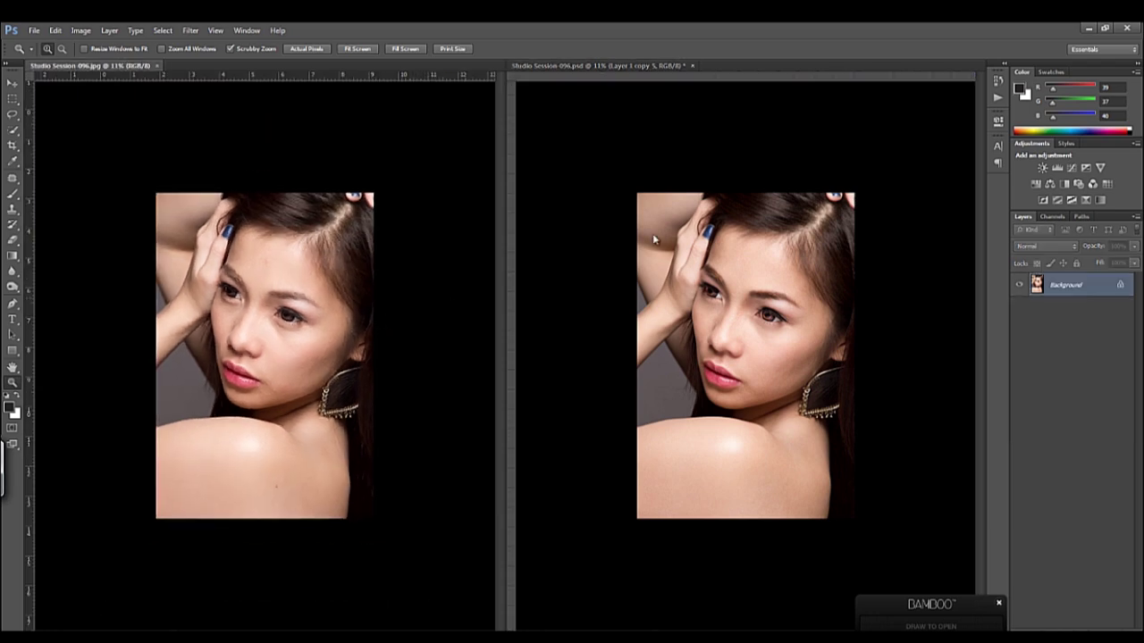
pyautogui.moveTo(661, 65); pyautogui.dragTo(573, 204)
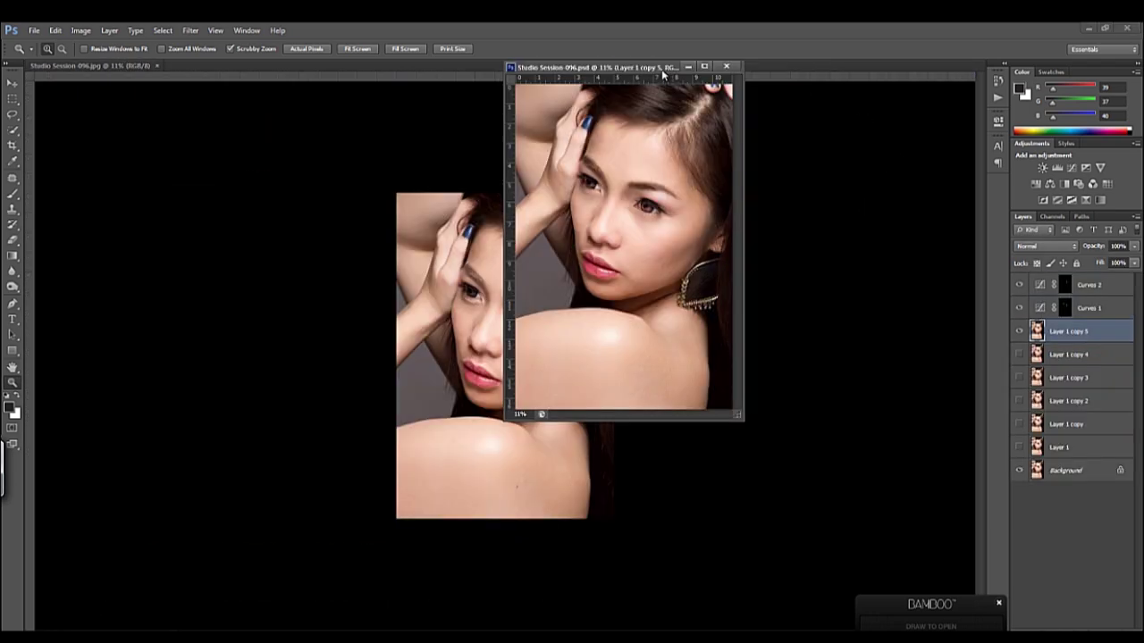
pyautogui.click(682, 205)
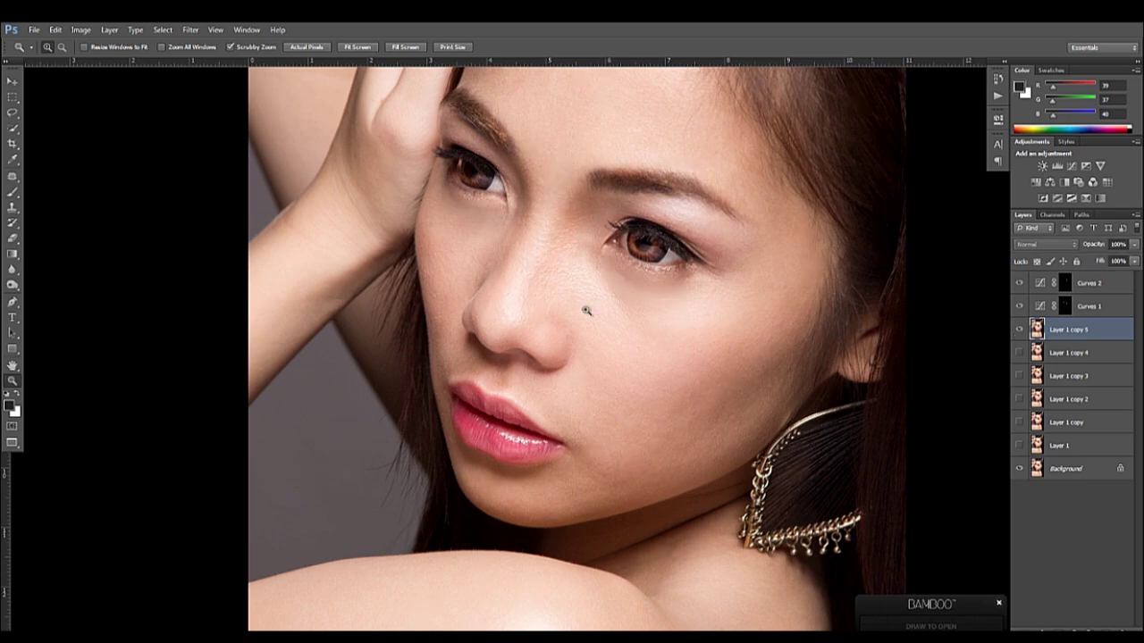
pyautogui.keyDown('alt'); pyautogui.click(624, 307); pyautogui.keyUp('alt')
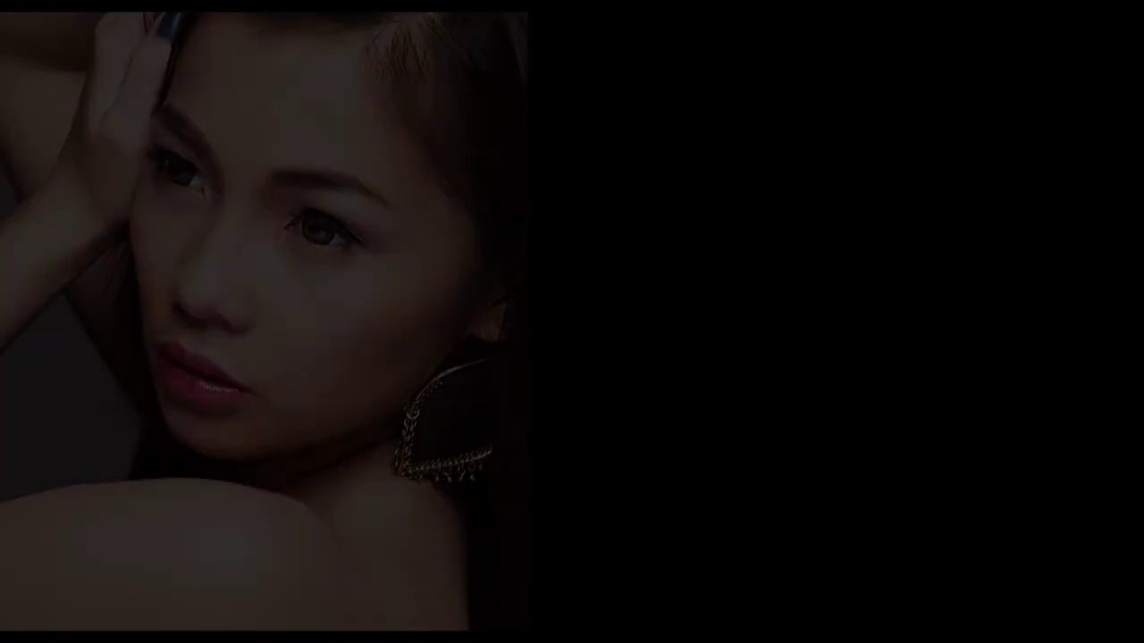